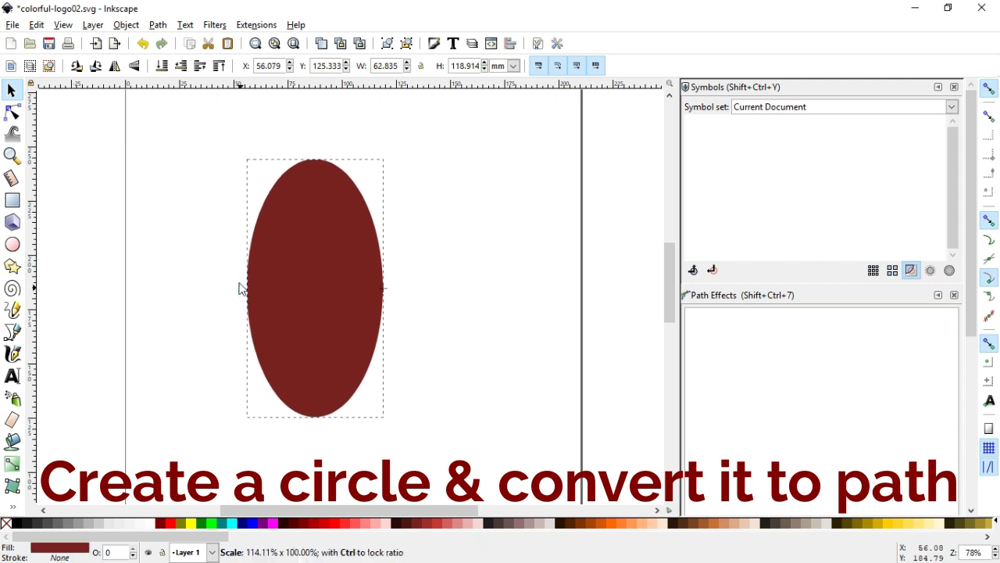
# Convert the dark red ellipse to a path and show its nodes for editing.
pyautogui.click(158, 25)
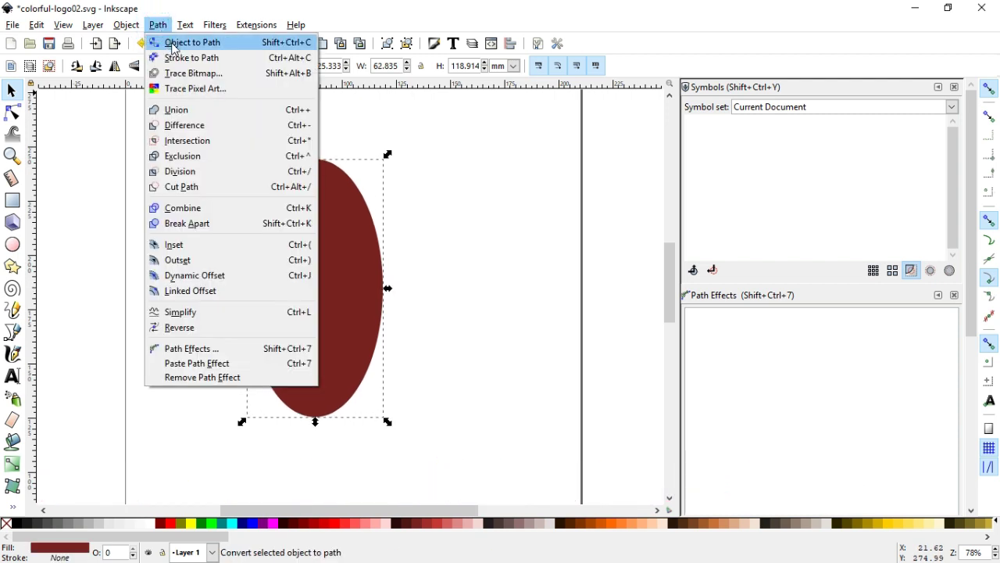
pyautogui.click(174, 43)
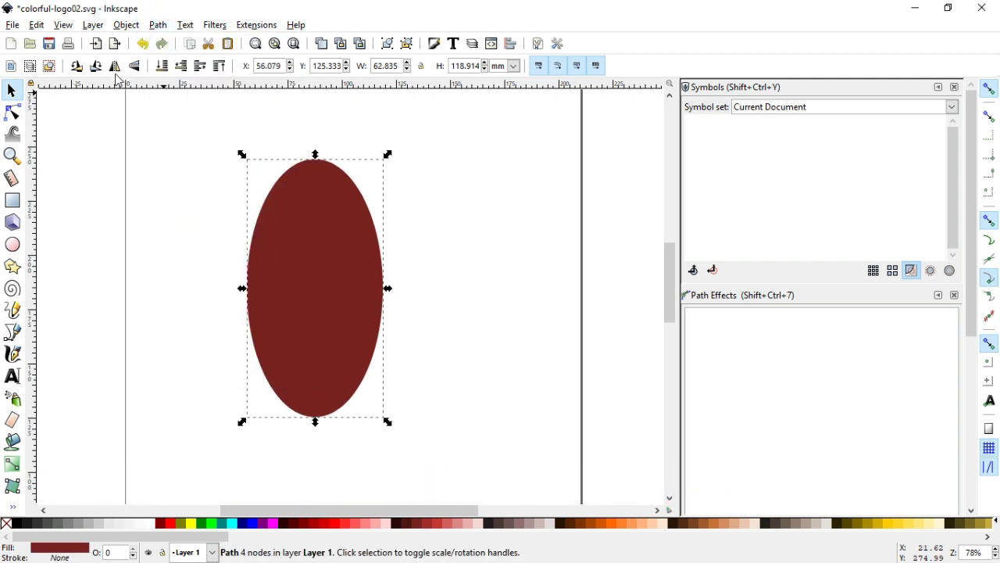
pyautogui.click(13, 114)
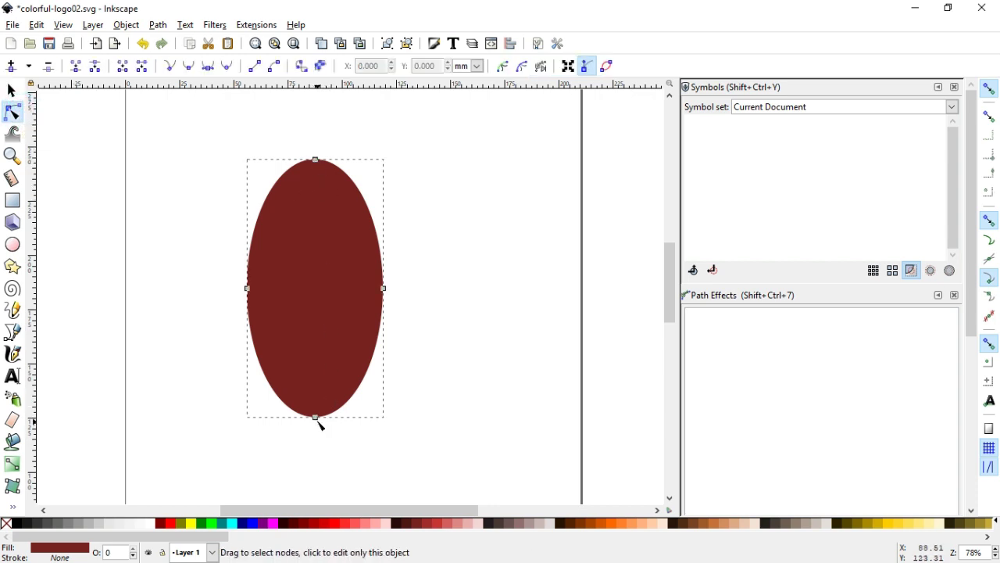
# Draw a rectangle about 59 by 93 mm over the ellipse's right half and fill it with orange.
pyautogui.click(12, 200)
pyautogui.moveTo(321, 182); pyautogui.dragTo(449, 384)
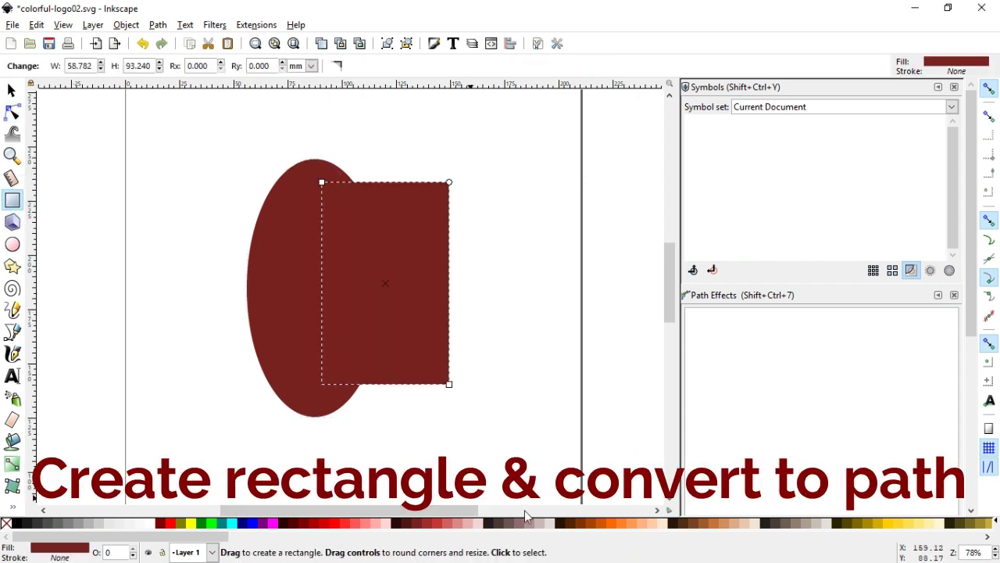
pyautogui.click(625, 522)
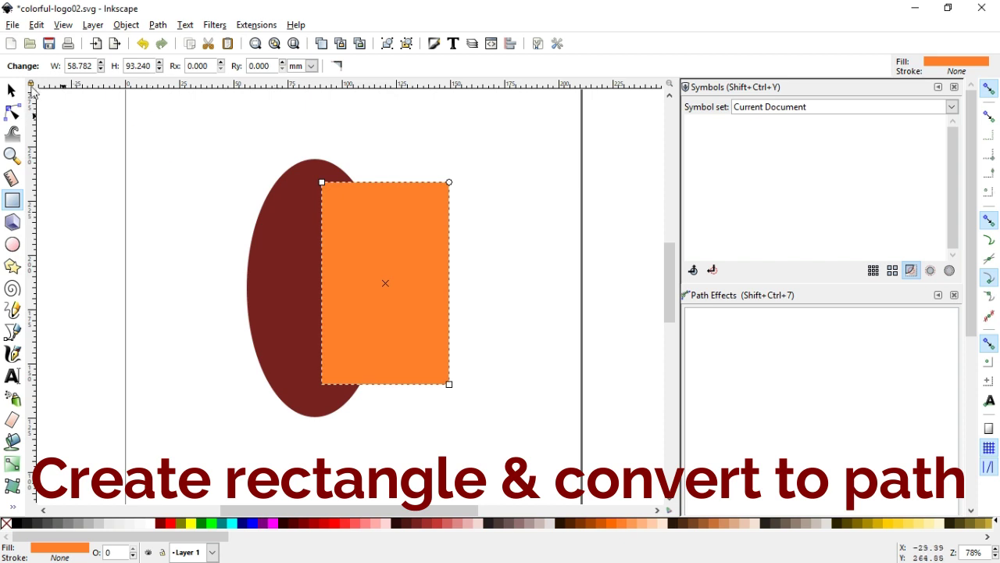
# Convert the orange rectangle to a path.
pyautogui.click(11, 91)
pyautogui.click(157, 25)
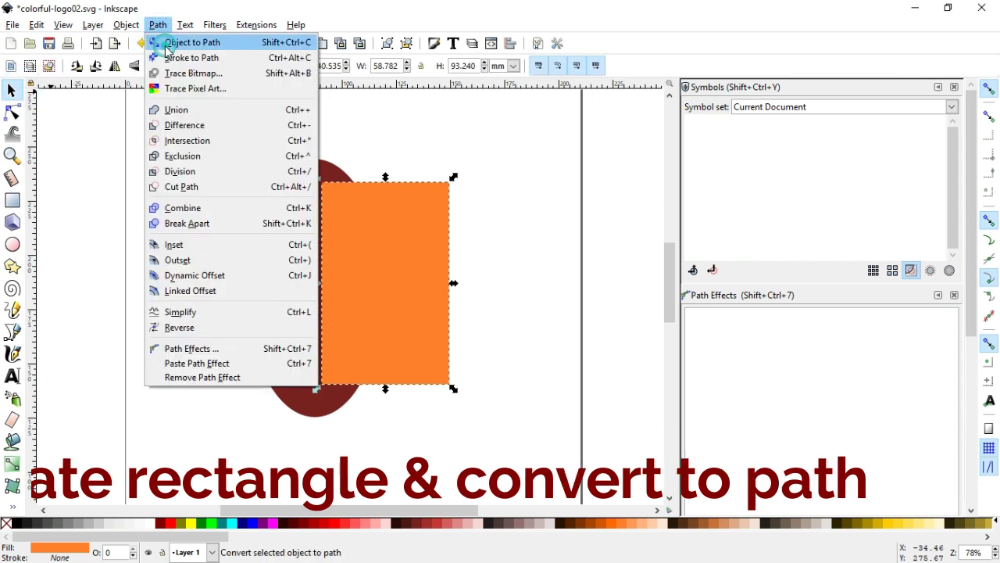
pyautogui.click(166, 44)
# Move the orange path's upper-left node towards the ellipse's top, and enable snapping to paths and cusp nodes.
pyautogui.click(12, 113)
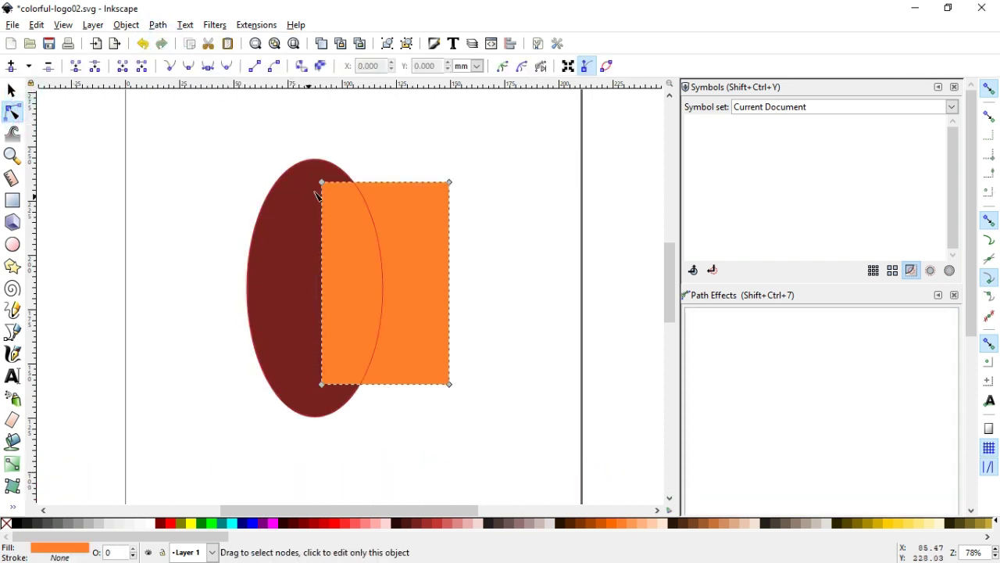
pyautogui.moveTo(323, 184)
pyautogui.mouseDown()
pyautogui.moveTo(317, 166)
pyautogui.moveTo(316, 176)
pyautogui.mouseUp()
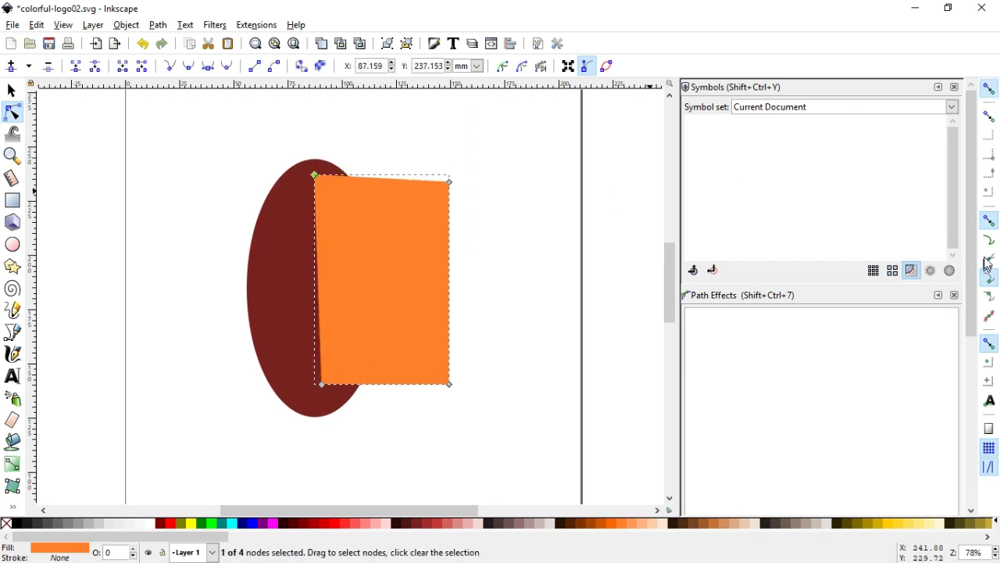
pyautogui.click(989, 296)
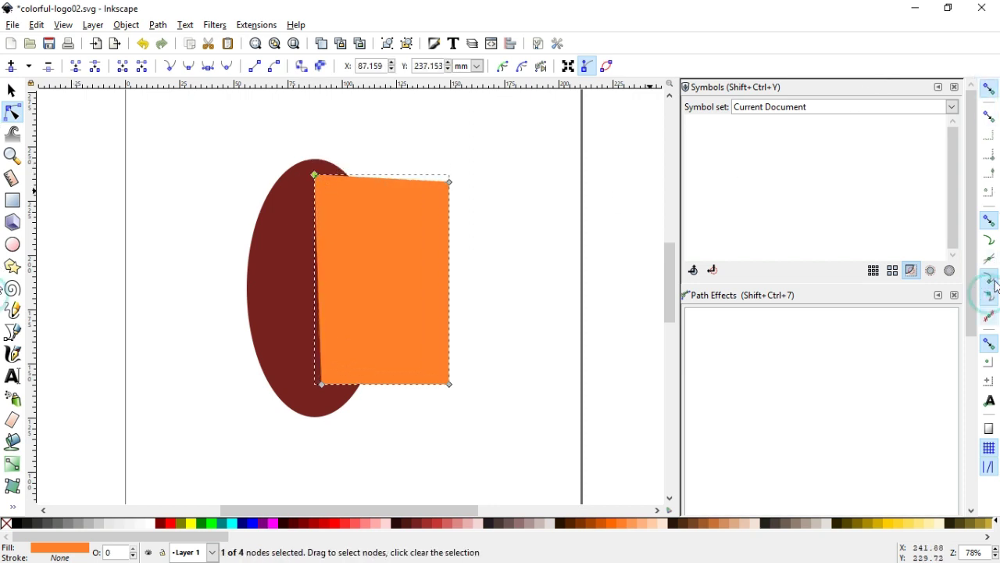
pyautogui.click(989, 239)
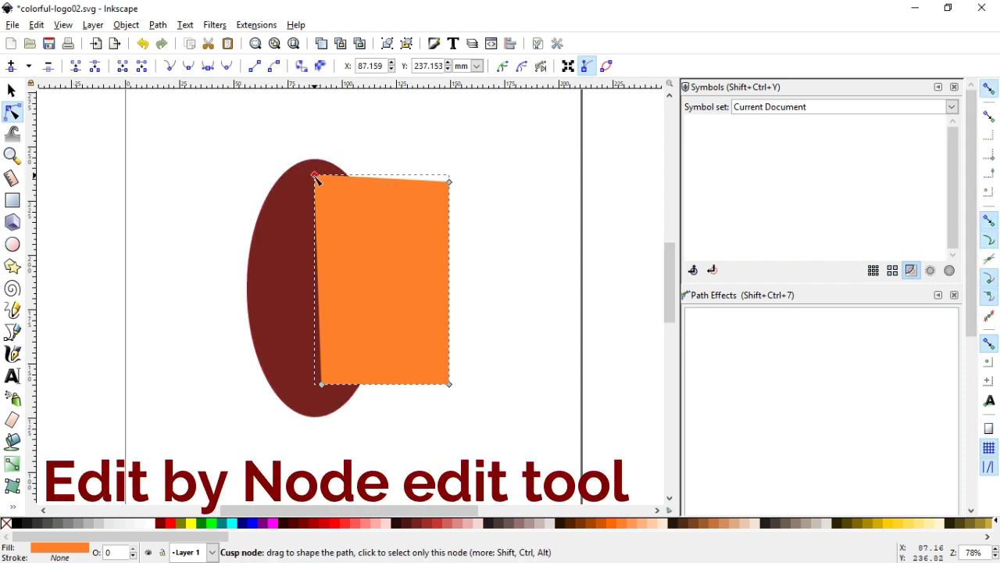
# Snap the orange path's left corners to the ellipse's top and bottom nodes, and stretch its right corners well above and below the ellipse.
pyautogui.moveTo(315, 177); pyautogui.dragTo(318, 163)
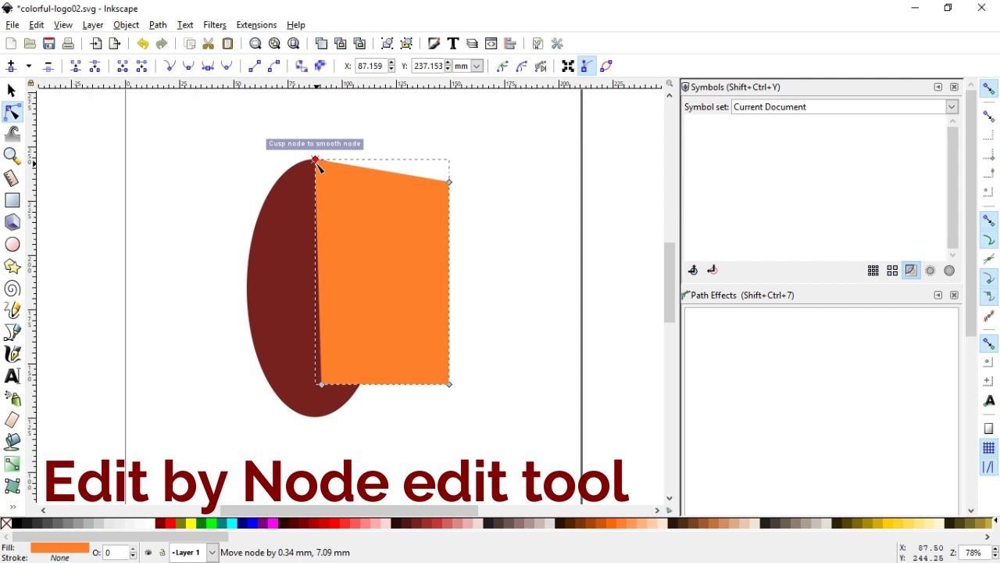
pyautogui.moveTo(322, 386); pyautogui.dragTo(313, 417)
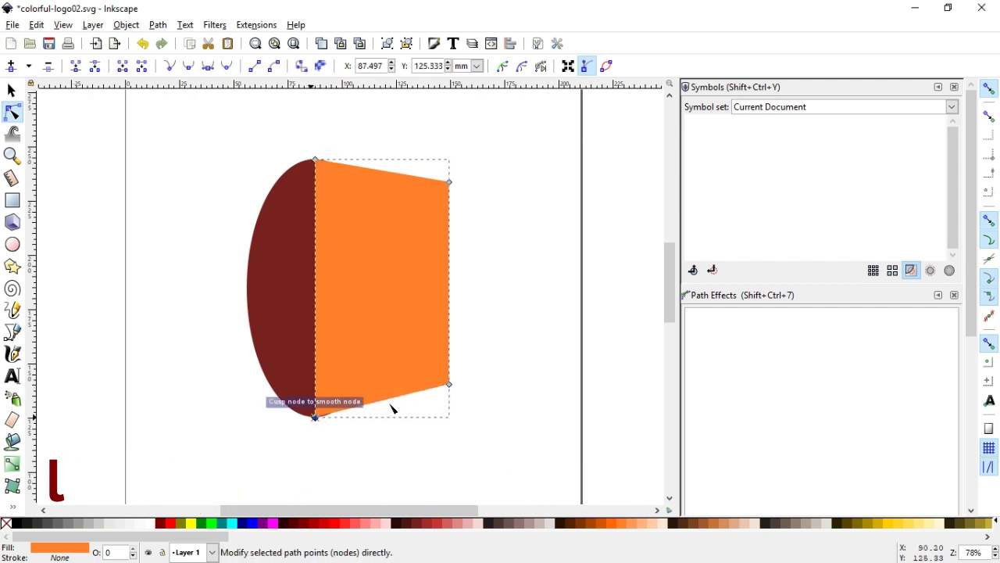
pyautogui.moveTo(450, 384); pyautogui.dragTo(451, 494)
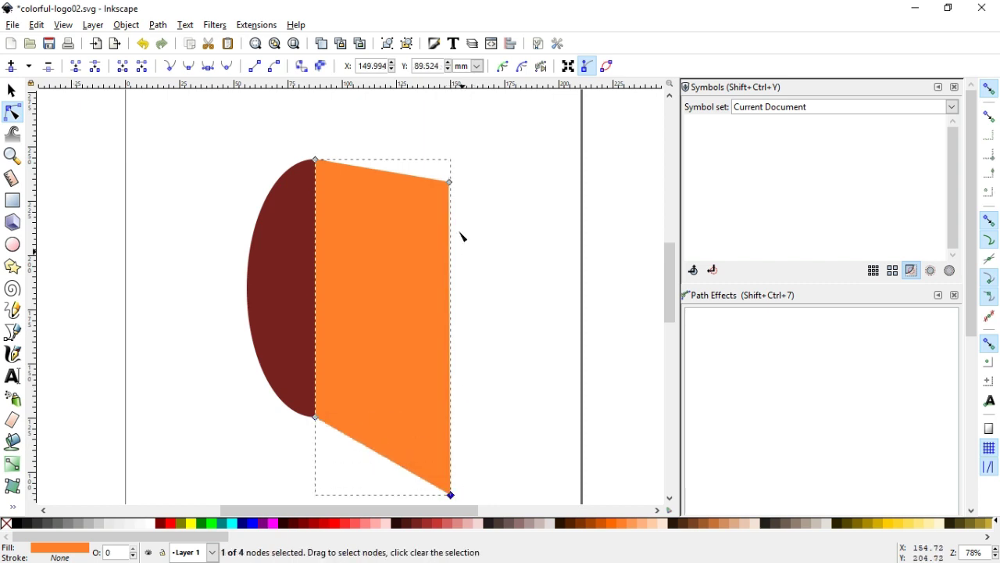
pyautogui.moveTo(450, 183); pyautogui.dragTo(452, 119)
# Subtract the orange shape from the dark red ellipse with Difference, leaving only the left half.
pyautogui.press('s')
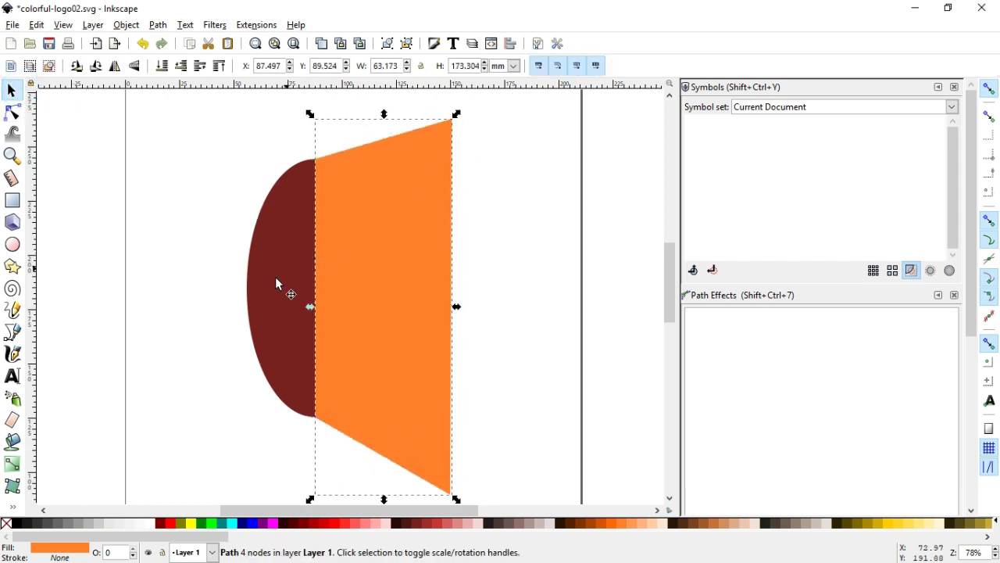
pyautogui.keyDown('shift'); pyautogui.click(275, 278); pyautogui.keyUp('shift')
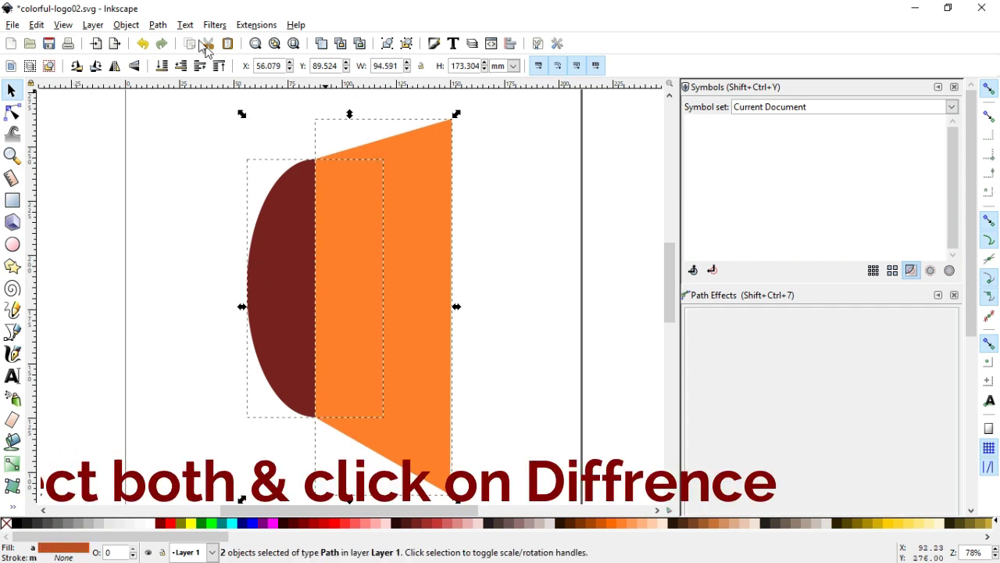
pyautogui.click(158, 25)
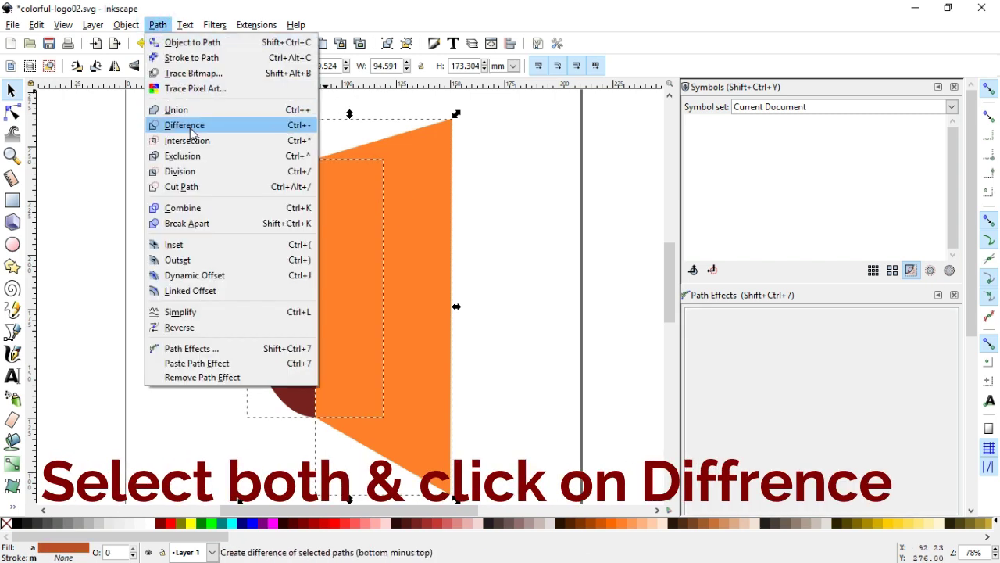
pyautogui.click(269, 133)
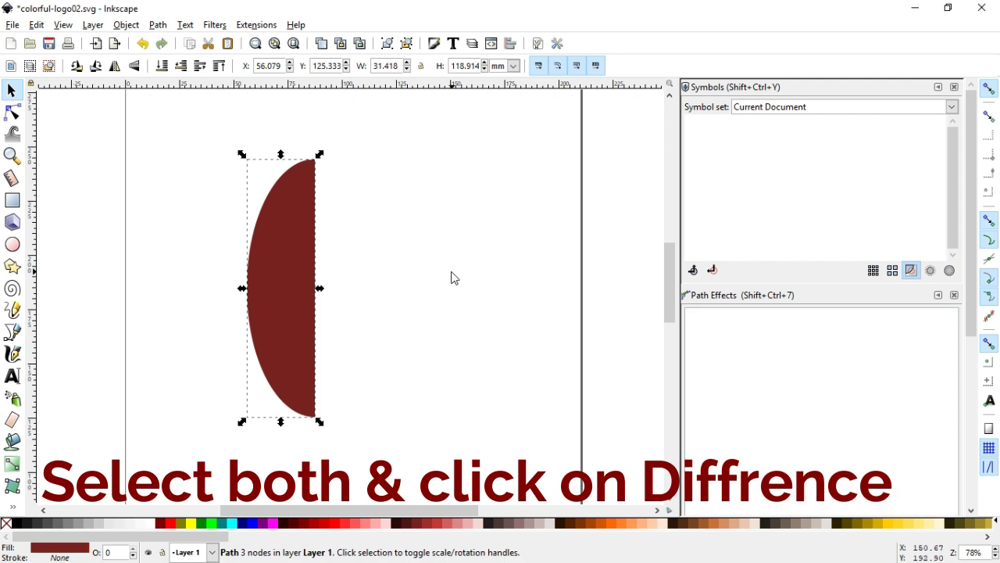
pyautogui.click(415, 294)
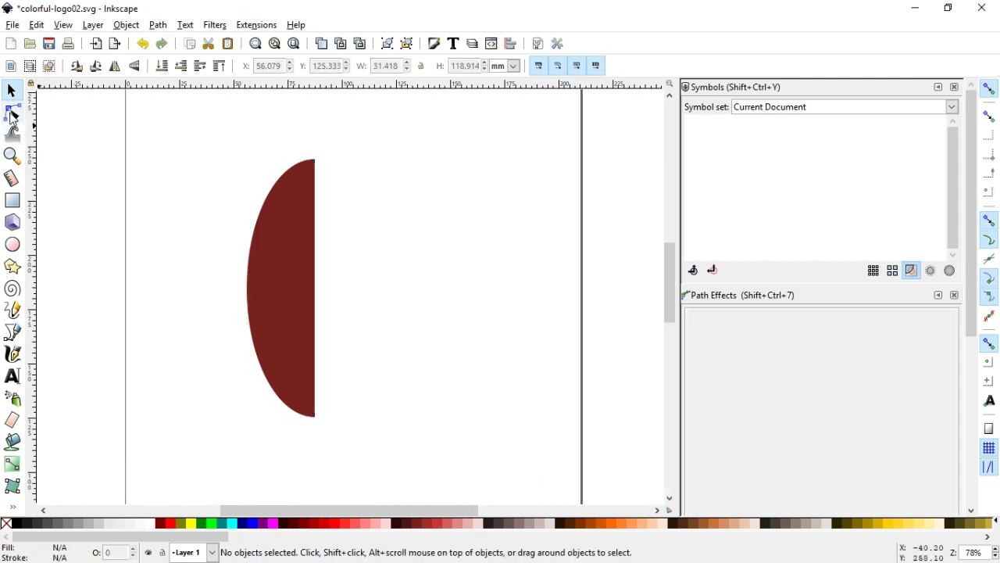
# Draw a small orange rectangle about 51 by 23 mm across the lower part of the half ellipse.
pyautogui.click(12, 116)
pyautogui.click(271, 292)
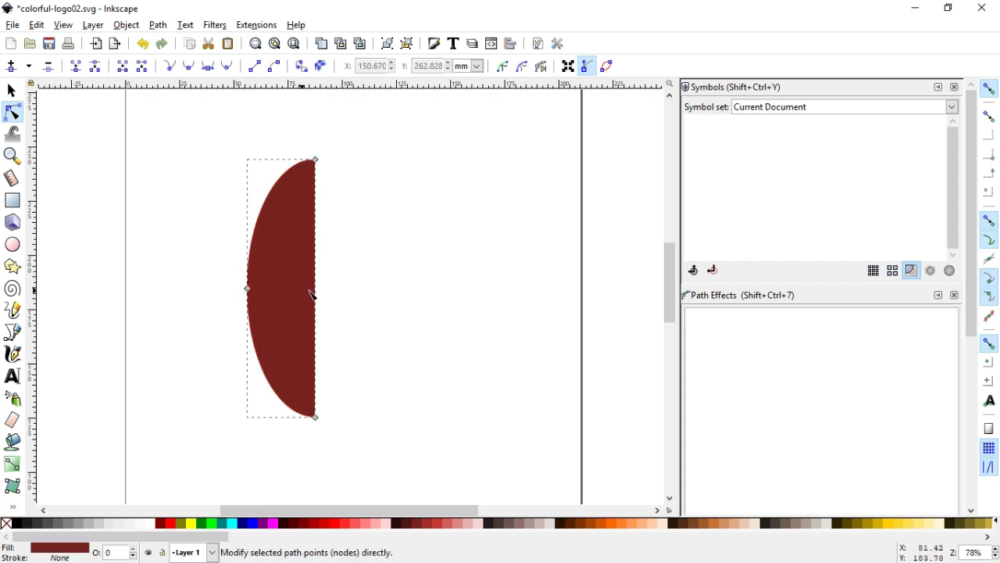
pyautogui.click(13, 202)
pyautogui.moveTo(248, 308); pyautogui.dragTo(358, 358)
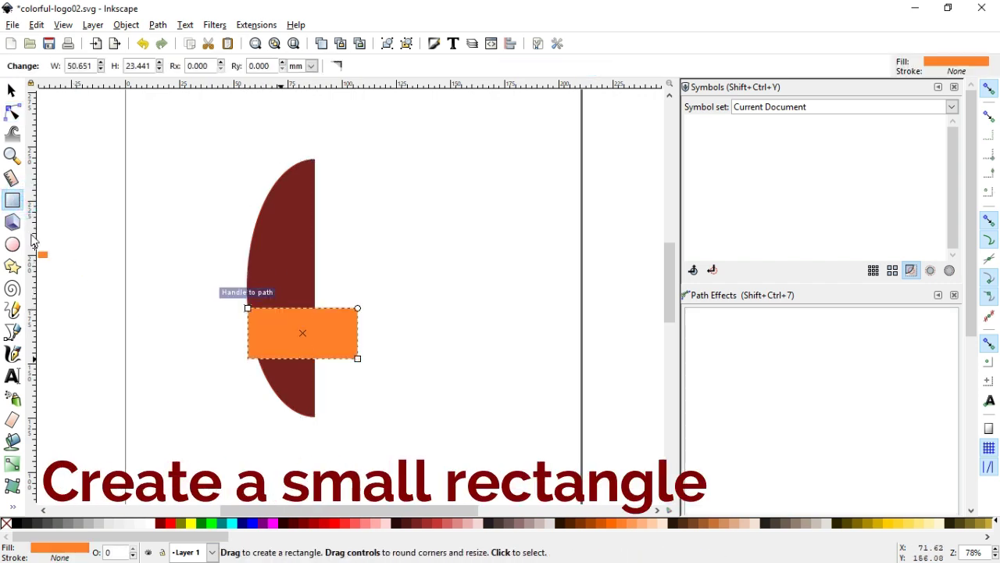
# Move the small orange rectangle clear of the half ellipse, to its right at about X 94 mm, Y 163 mm.
pyautogui.click(12, 154)
pyautogui.moveTo(162, 210); pyautogui.dragTo(461, 402)
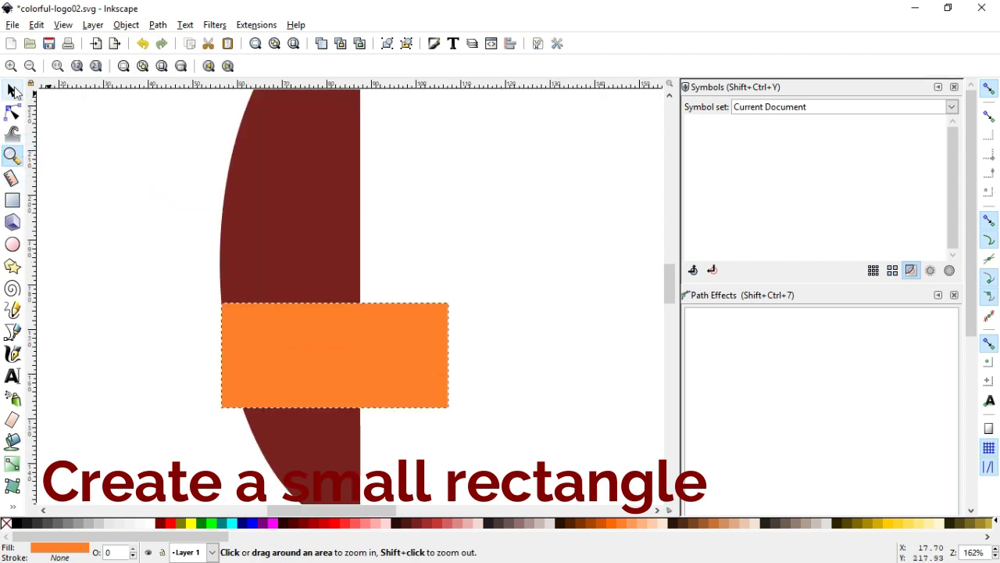
pyautogui.click(12, 91)
pyautogui.moveTo(250, 340); pyautogui.dragTo(427, 303)
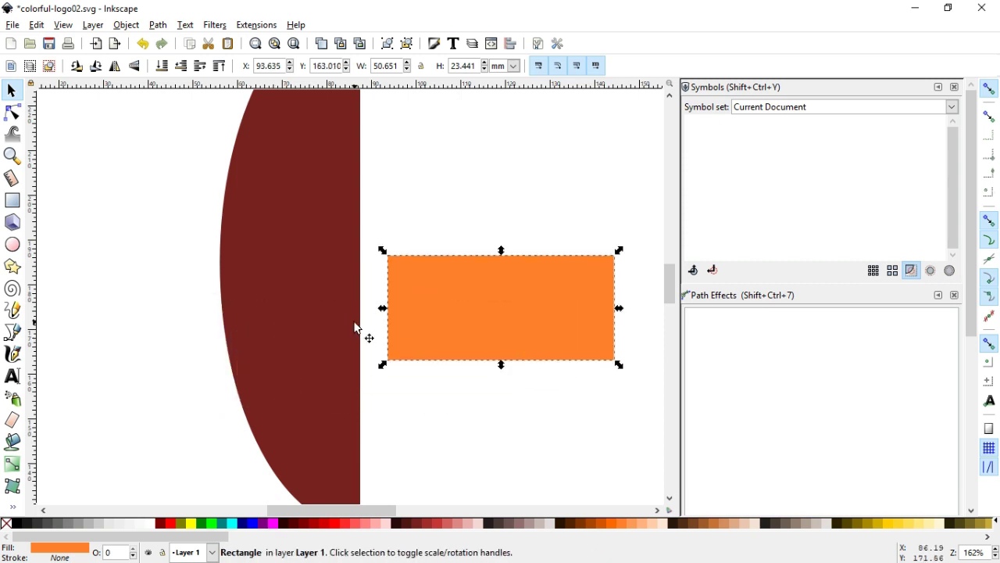
# Duplicate the dark red half ellipse and fill the copy with bright green.
pyautogui.press('-')
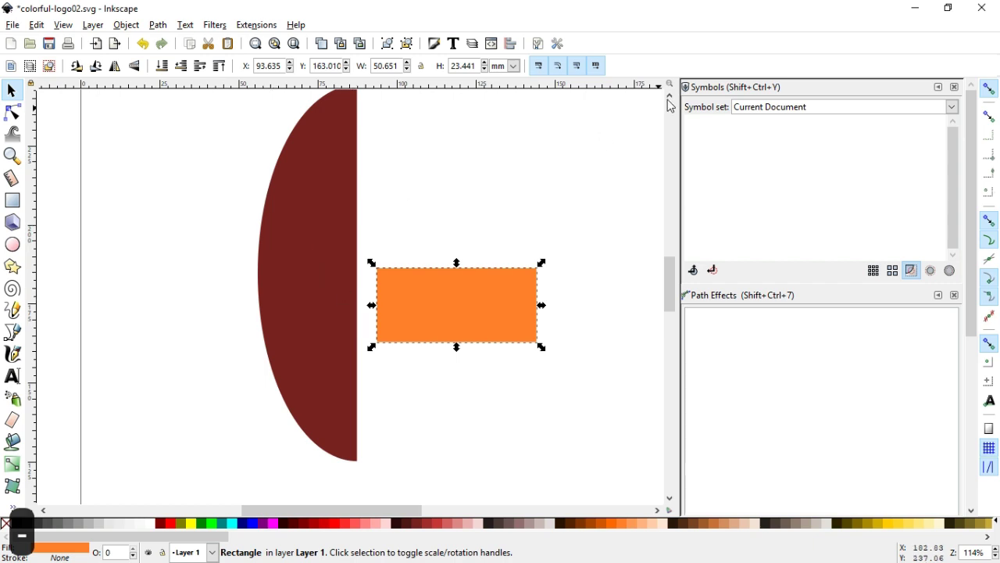
pyautogui.scroll(1, 669, 102)
pyautogui.click(498, 191)
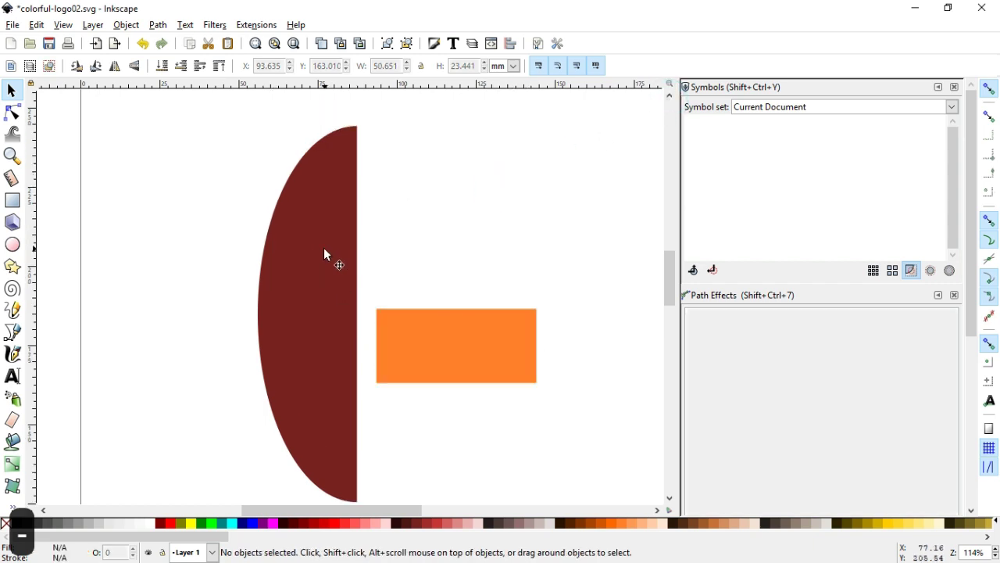
pyautogui.click(324, 249)
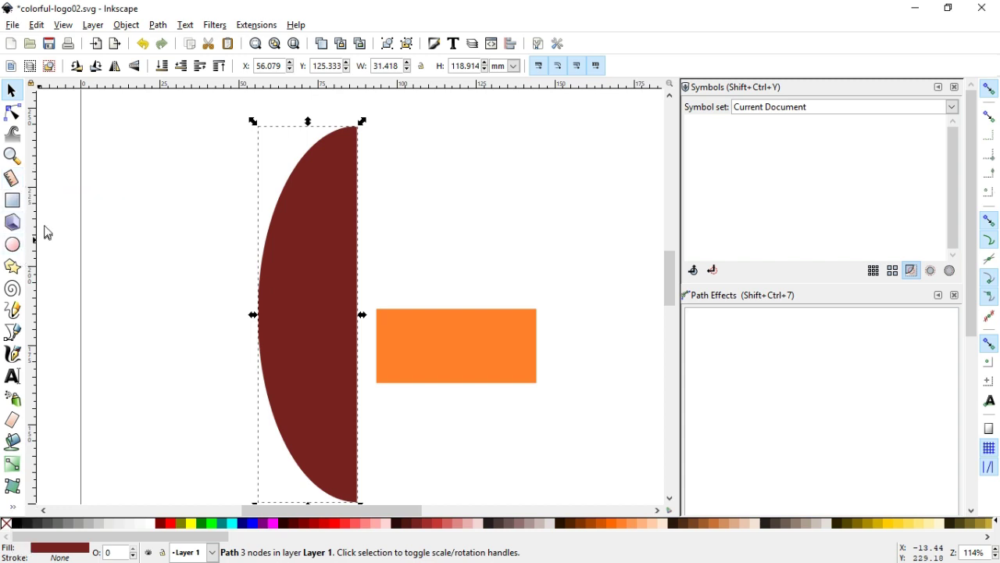
pyautogui.rightClick(294, 262)
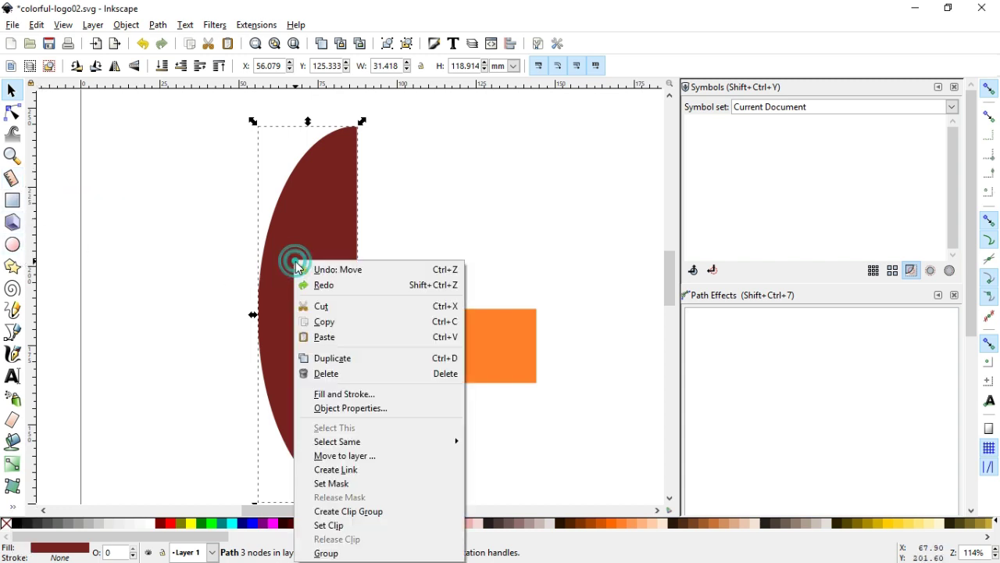
pyautogui.click(340, 358)
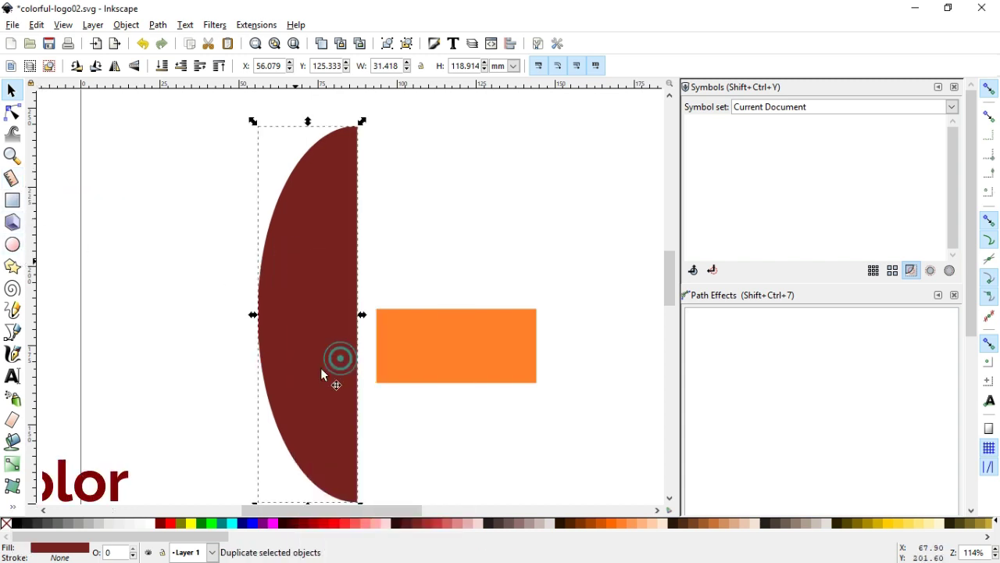
pyautogui.click(211, 523)
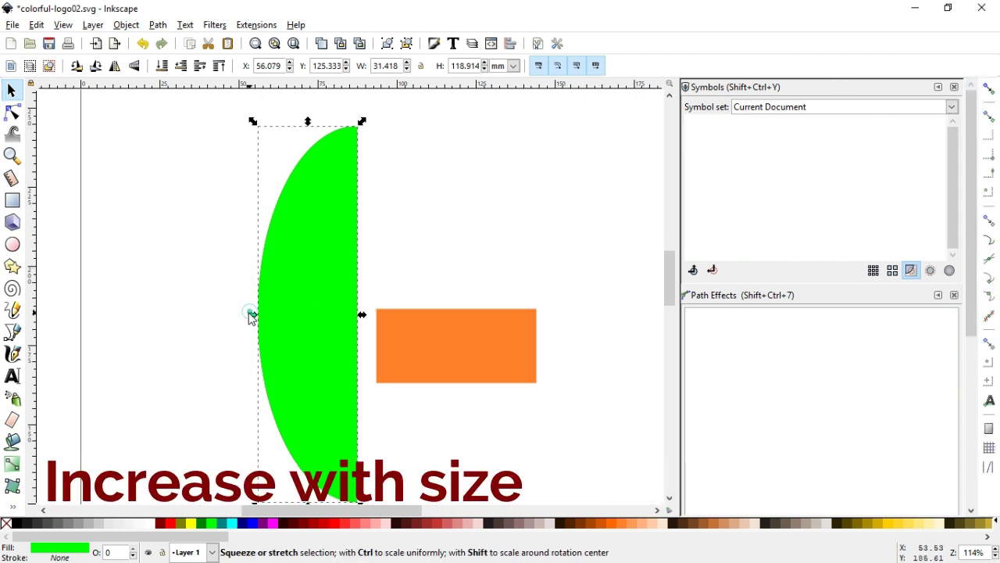
# Widen the green half ellipse leftwards to about 32.8 mm and lower it to the bottom, behind the dark red one.
pyautogui.moveTo(251, 315); pyautogui.dragTo(246, 315)
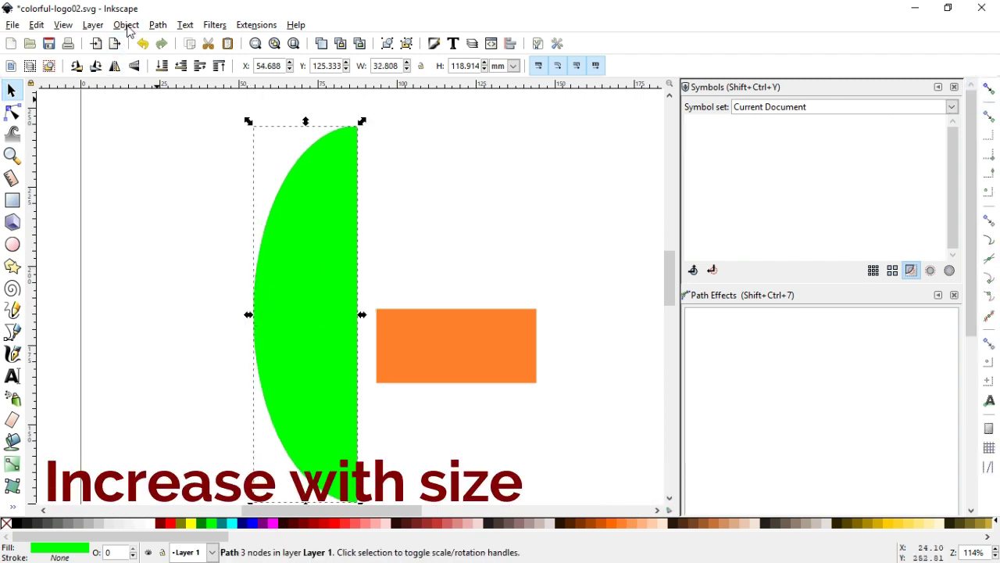
pyautogui.click(127, 26)
pyautogui.click(160, 306)
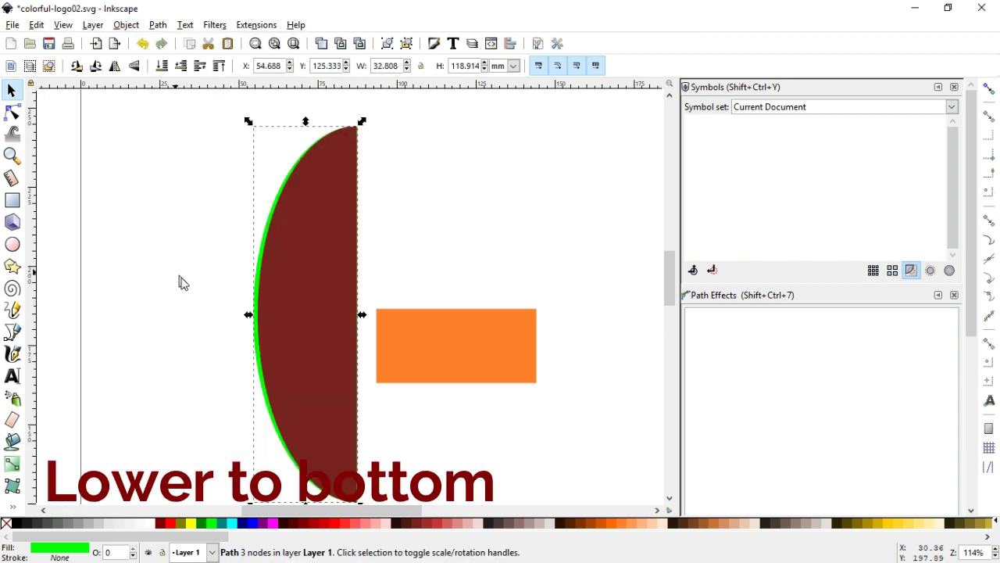
pyautogui.click(195, 306)
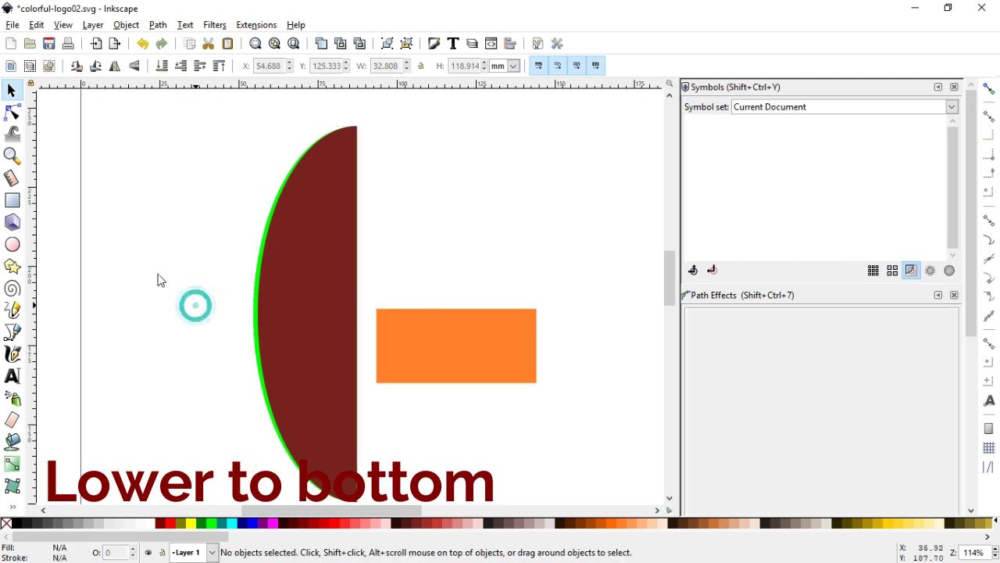
# Move the orange rectangle so its left part overlaps the lower right of the dark red half ellipse.
pyautogui.click(13, 155)
pyautogui.moveTo(165, 273); pyautogui.dragTo(536, 420)
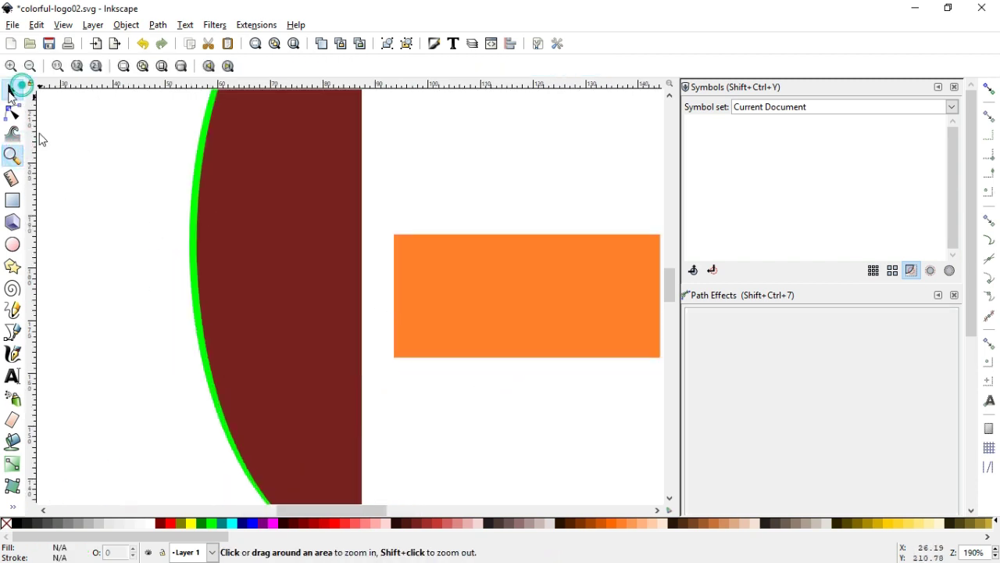
pyautogui.click(12, 91)
pyautogui.click(448, 270)
pyautogui.moveTo(443, 267); pyautogui.dragTo(280, 283)
# Convert the orange rectangle to a path and move it over the dark red half ellipse, to about X 57 mm, Y 164 mm.
pyautogui.click(249, 231)
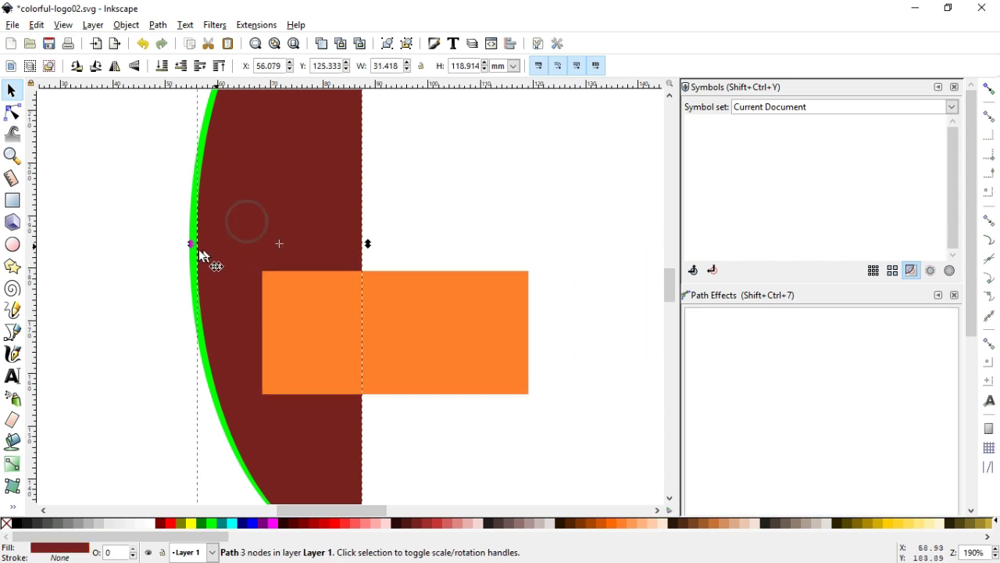
pyautogui.click(14, 156)
pyautogui.moveTo(125, 199); pyautogui.dragTo(441, 305)
pyautogui.click(17, 113)
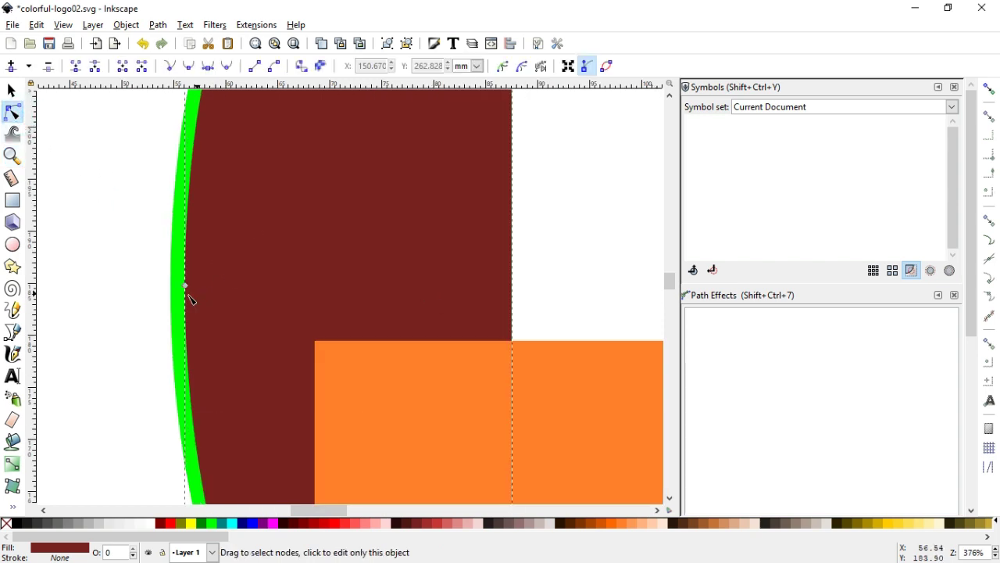
pyautogui.click(385, 398)
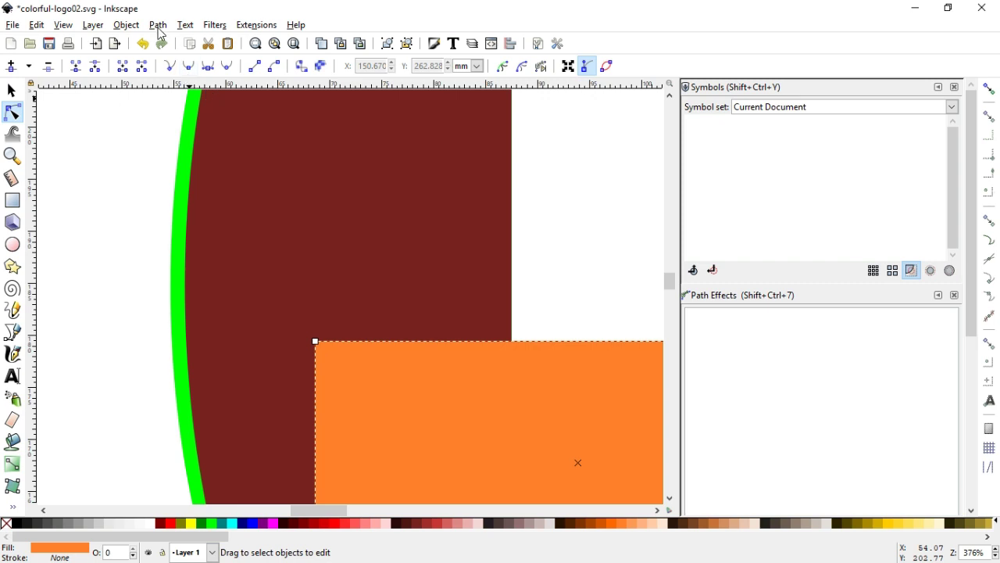
pyautogui.press('-')
pyautogui.press('-')
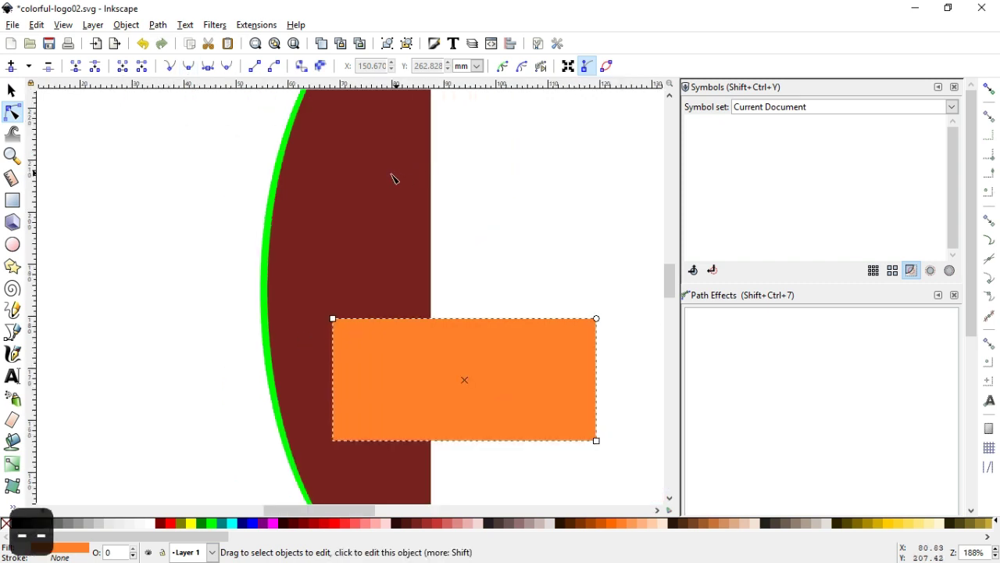
pyautogui.click(160, 25)
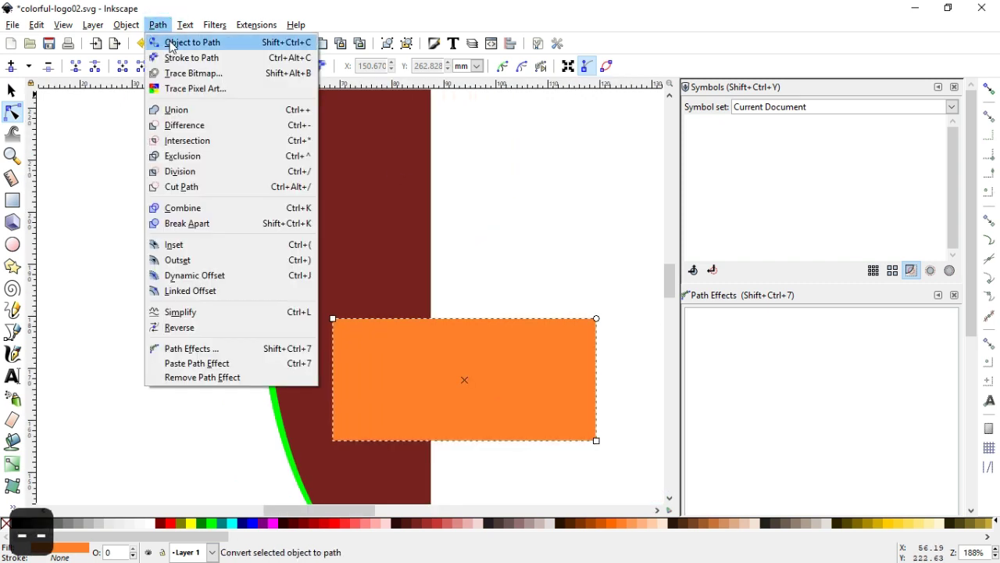
pyautogui.click(169, 40)
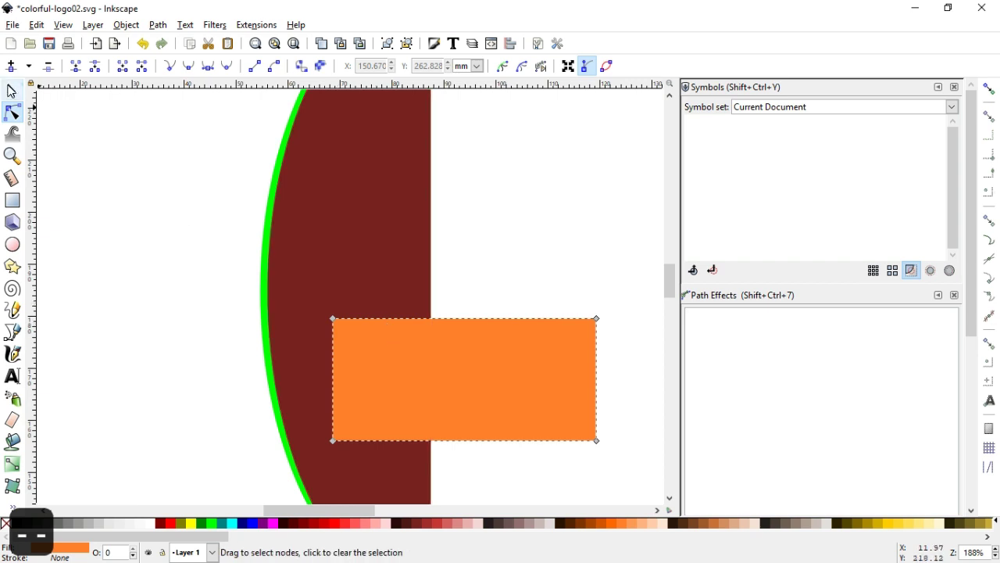
pyautogui.click(11, 92)
pyautogui.moveTo(408, 350); pyautogui.dragTo(344, 304)
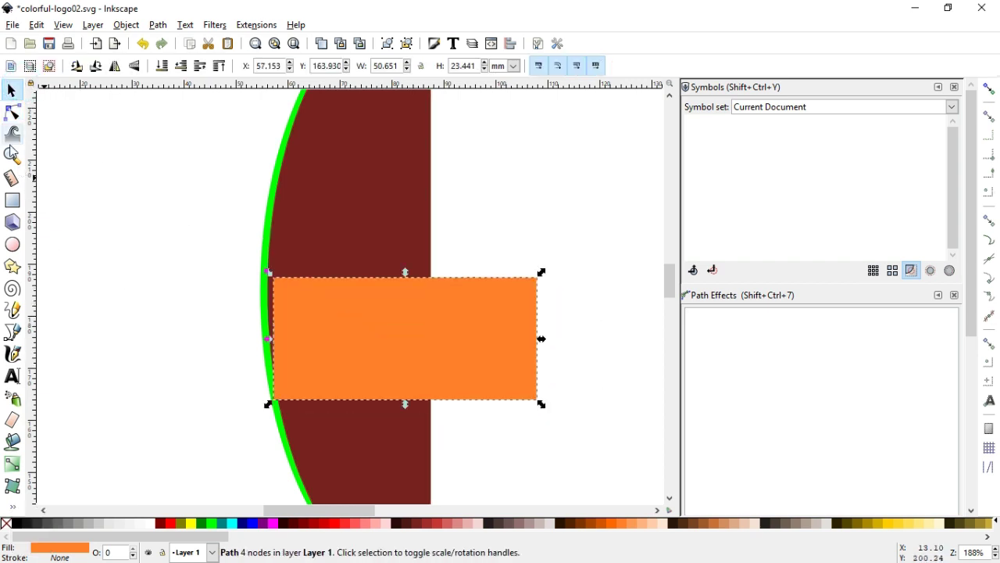
# Add a horizontal guide through the leftmost node of the dark red half ellipse.
pyautogui.click(11, 156)
pyautogui.moveTo(219, 228); pyautogui.dragTo(477, 312)
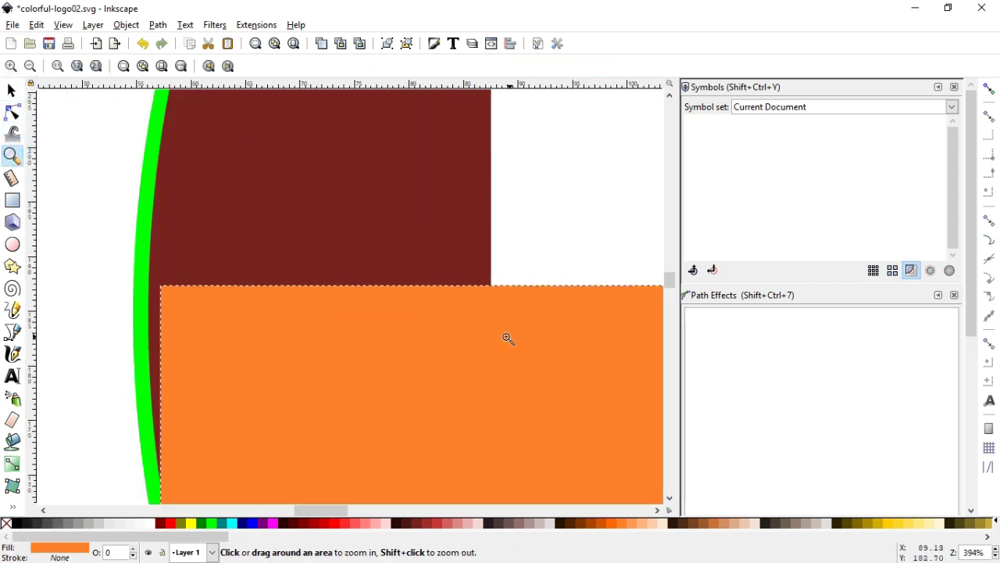
pyautogui.click(11, 91)
pyautogui.click(239, 217)
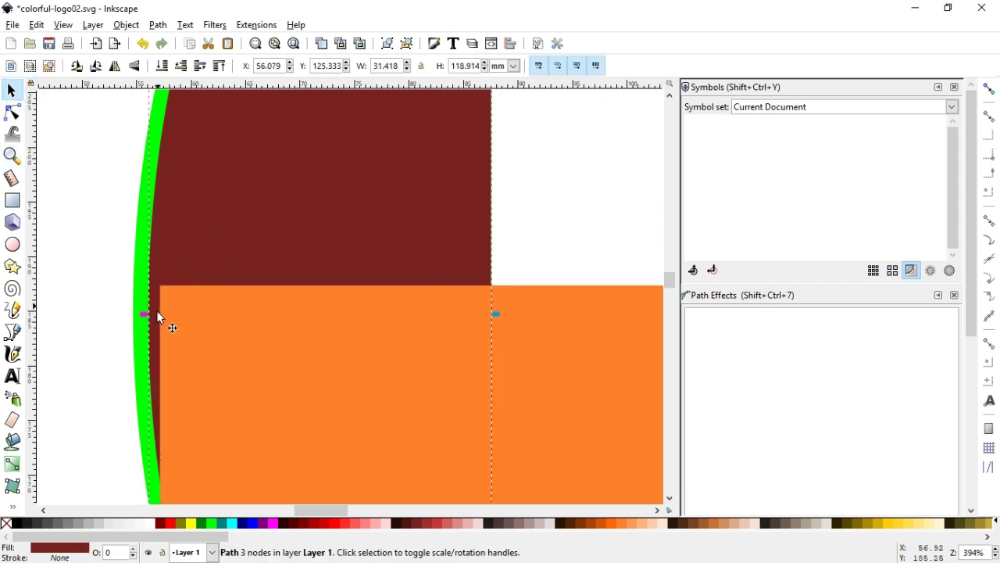
pyautogui.click(12, 111)
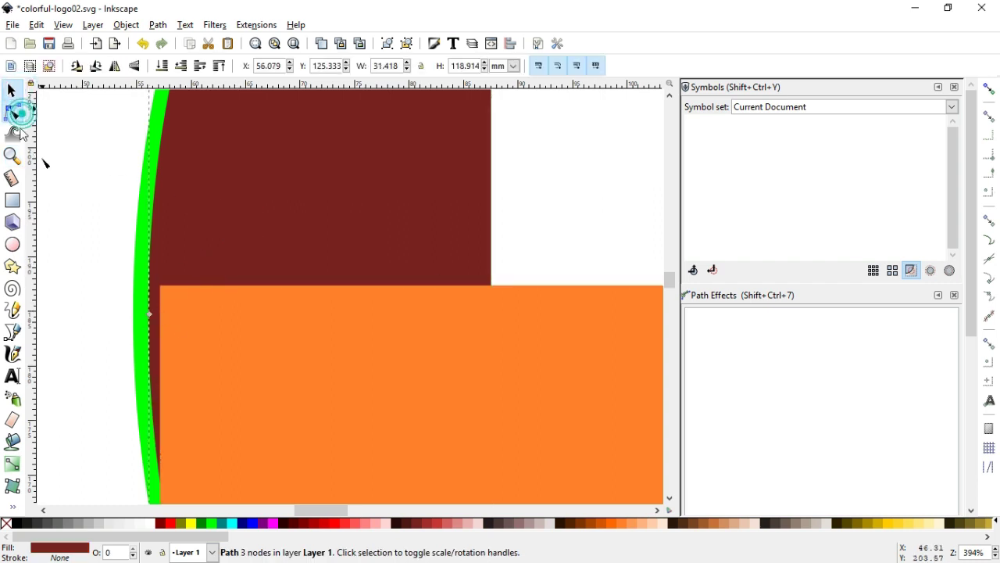
pyautogui.moveTo(247, 81); pyautogui.dragTo(151, 315)
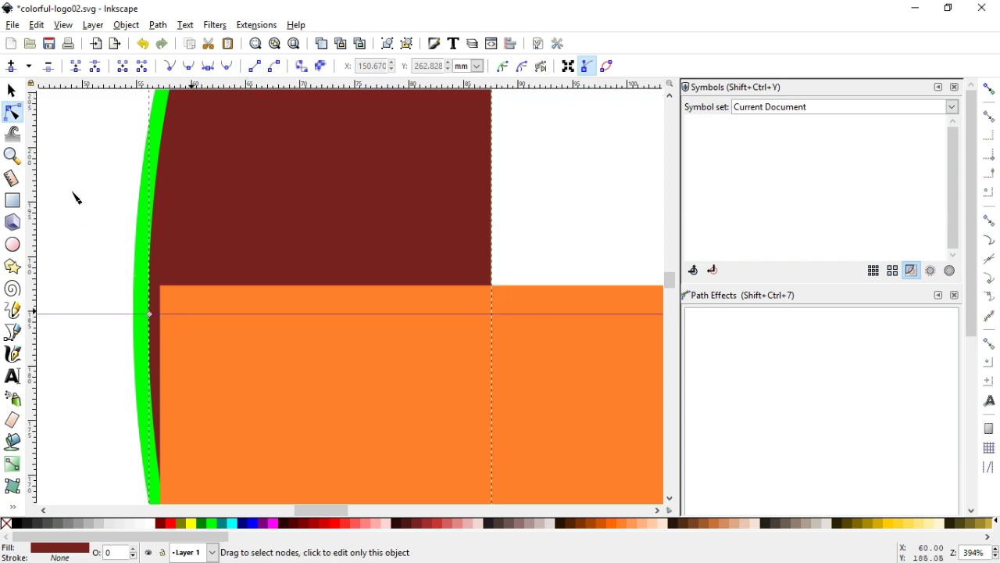
# Move the orange rectangle so its top edge meets the horizontal guide at the half ellipse's left edge, about X 55.8 mm, Y 161.2 mm.
pyautogui.click(12, 90)
pyautogui.click(63, 156)
pyautogui.click(217, 362)
pyautogui.moveTo(221, 341); pyautogui.dragTo(204, 366)
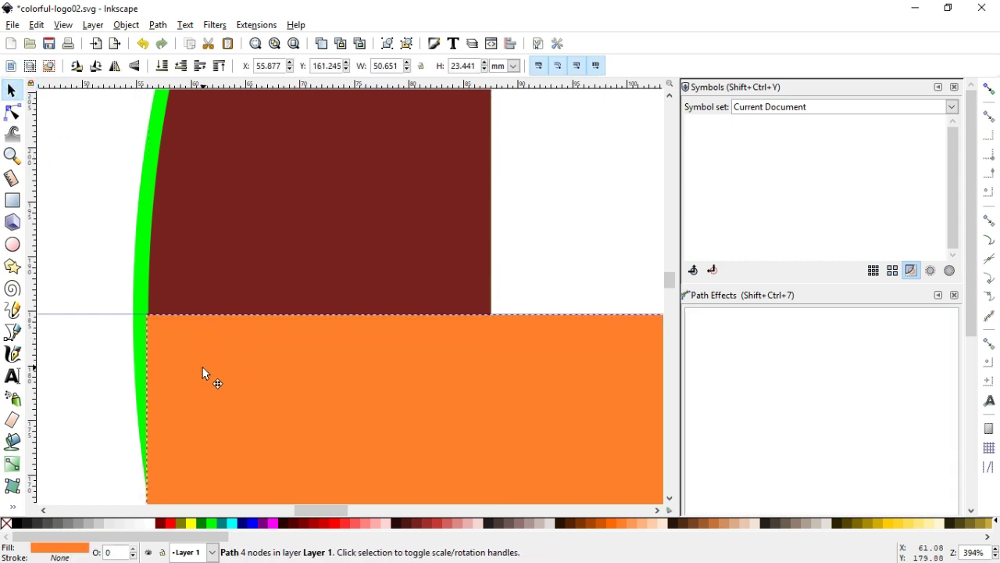
pyautogui.moveTo(202, 367); pyautogui.dragTo(203, 367)
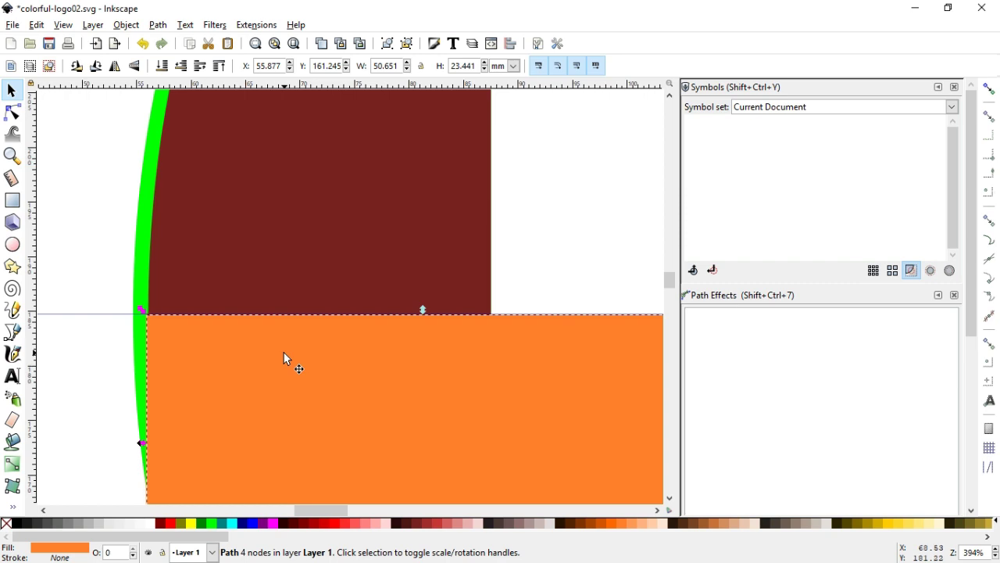
pyautogui.click(11, 156)
pyautogui.moveTo(88, 231); pyautogui.dragTo(235, 368)
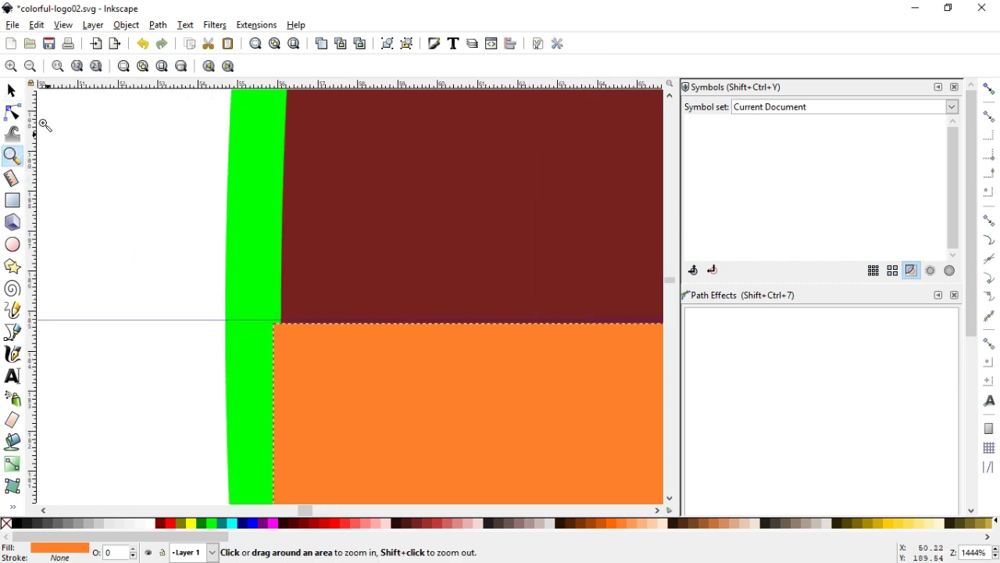
pyautogui.click(12, 90)
pyautogui.moveTo(295, 369)
pyautogui.mouseDown()
pyautogui.moveTo(306, 367)
pyautogui.moveTo(310, 338)
pyautogui.mouseUp()
# Widen the orange rectangle leftwards to about 61 mm and reduce its height from below to about 2.3 mm.
pyautogui.press('-')
pyautogui.press('-')
pyautogui.press('-')
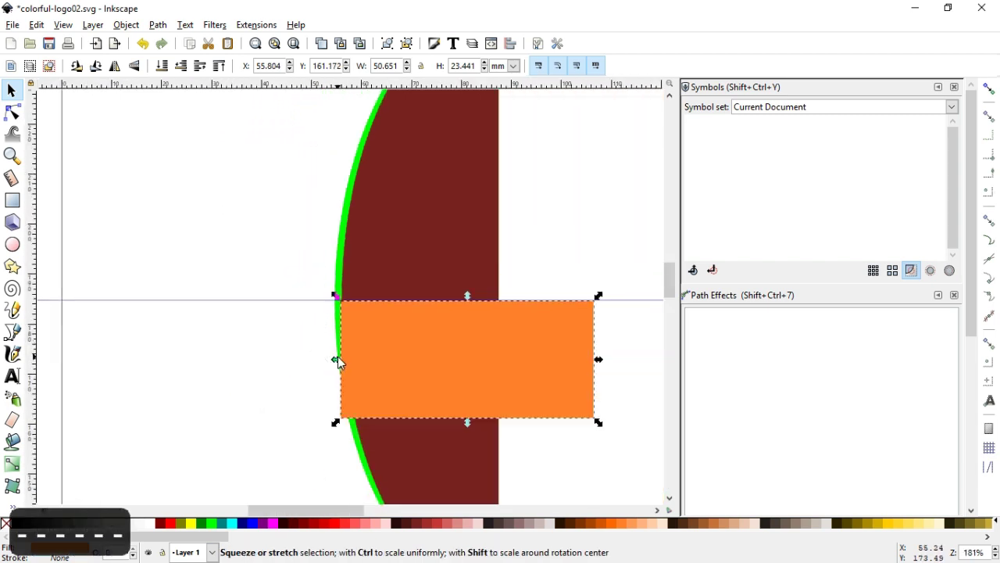
pyautogui.moveTo(336, 359); pyautogui.dragTo(285, 359)
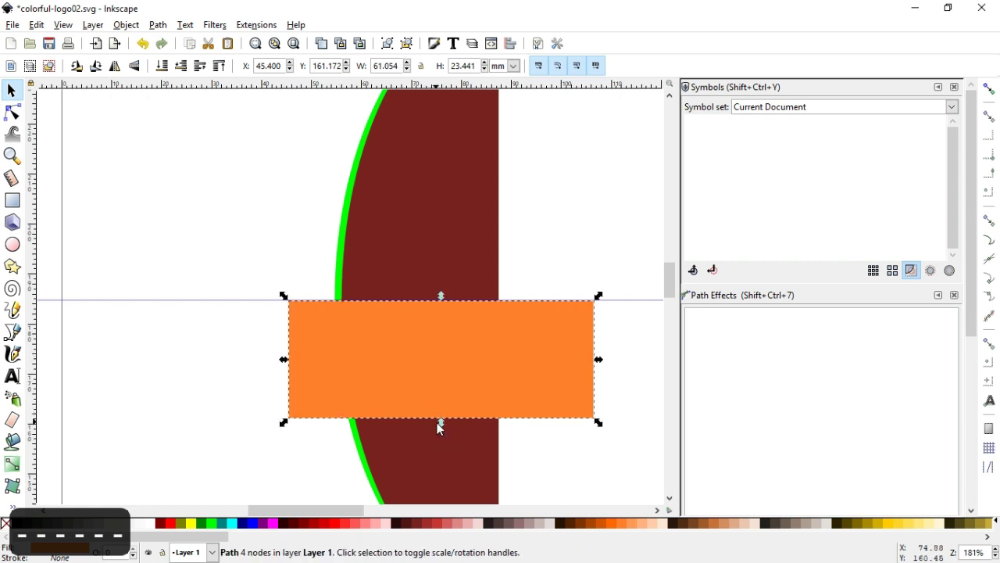
pyautogui.moveTo(438, 423); pyautogui.dragTo(434, 317)
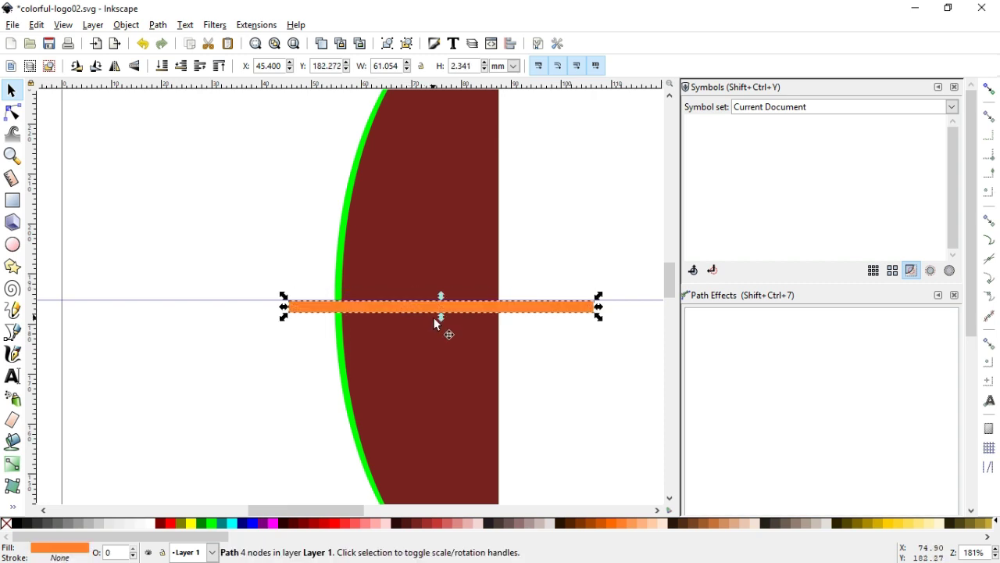
# Duplicate the thin orange strip in place and fill the copy with bright green.
pyautogui.press('-')
pyautogui.press('-')
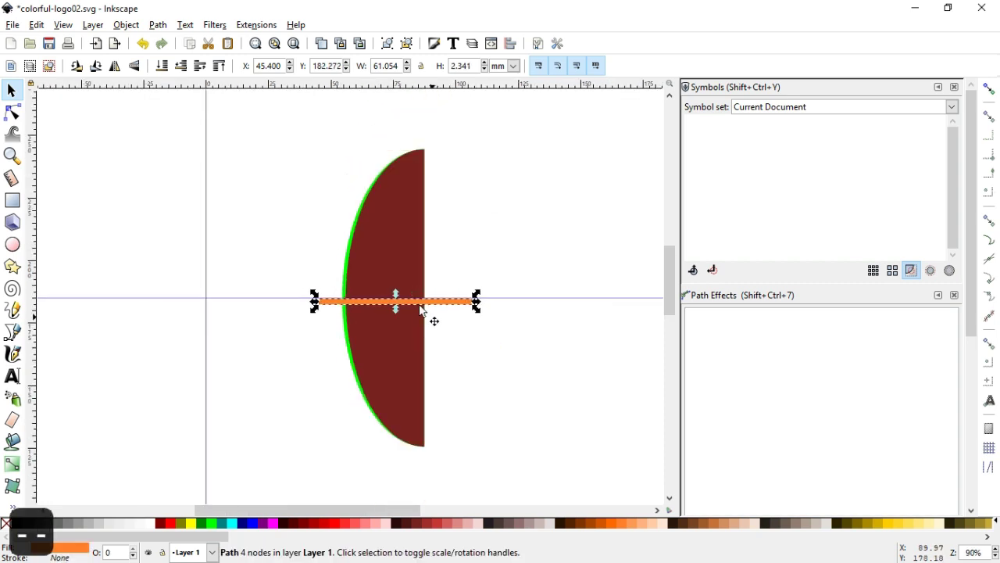
pyautogui.click(13, 155)
pyautogui.moveTo(227, 192); pyautogui.dragTo(500, 358)
pyautogui.click(13, 91)
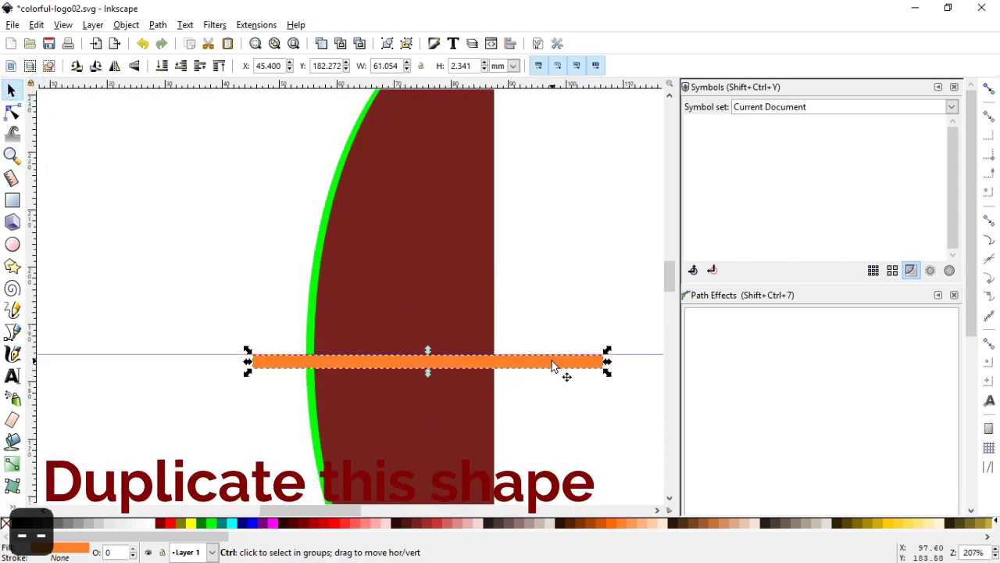
pyautogui.hotkey('ctrl', 'd')
pyautogui.hotkey('ctrl', 'd')
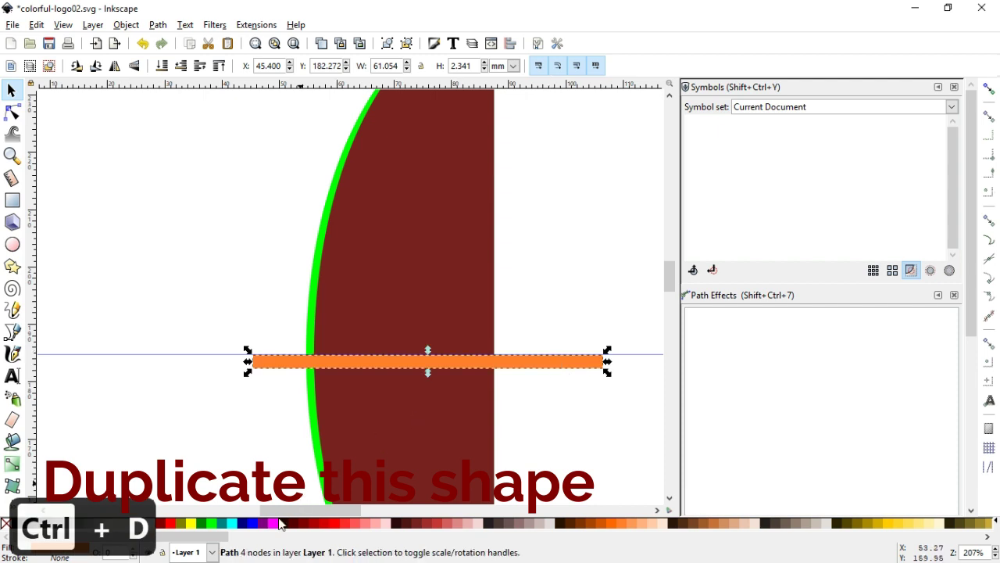
pyautogui.click(211, 523)
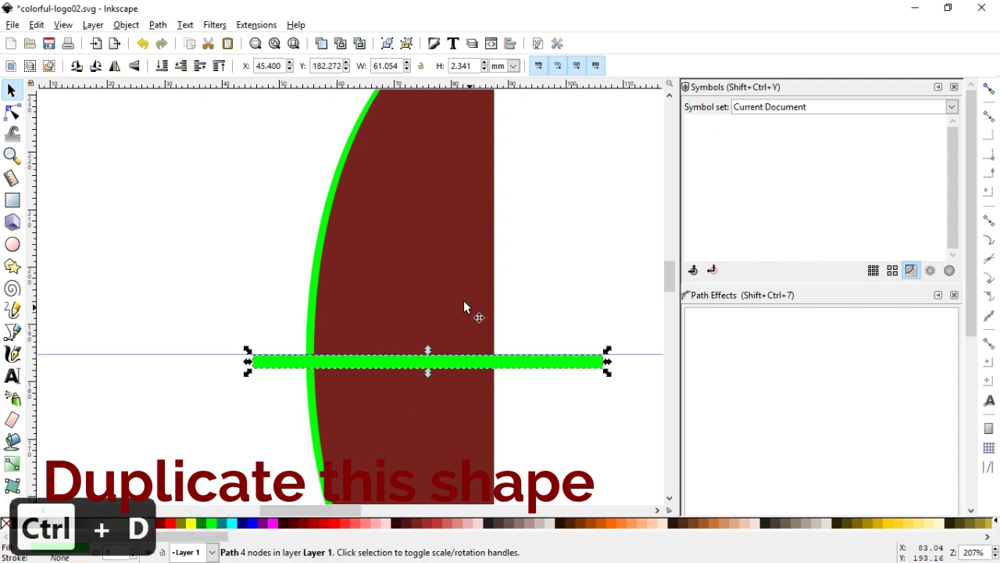
# Subtract the green strip from the dark red half ellipse with Difference.
pyautogui.keyDown('shift'); pyautogui.click(431, 287); pyautogui.keyUp('shift')
pyautogui.click(158, 25)
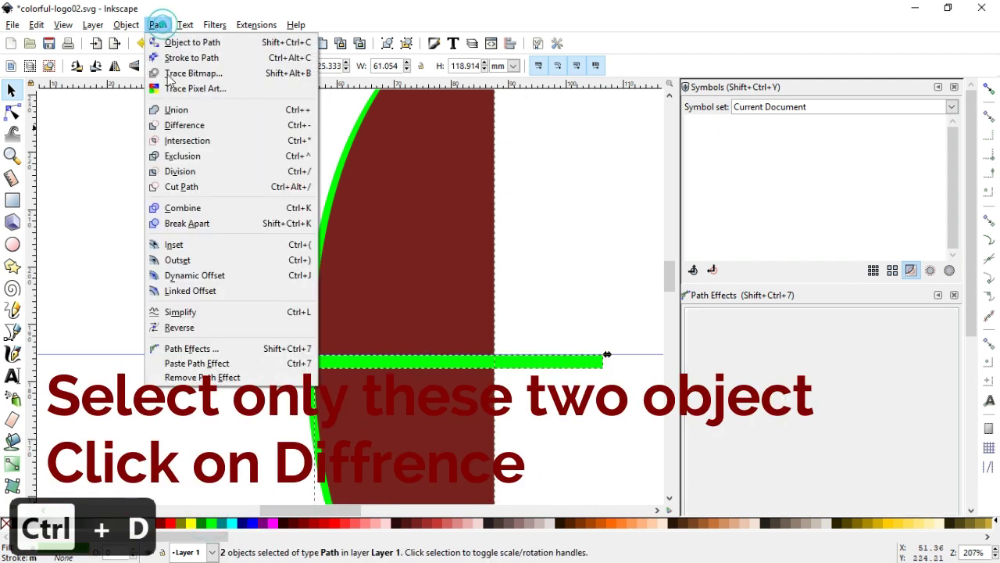
pyautogui.click(184, 125)
pyautogui.click(545, 240)
# Subtract the remaining orange strip from the green half ellipse with Difference.
pyautogui.click(541, 366)
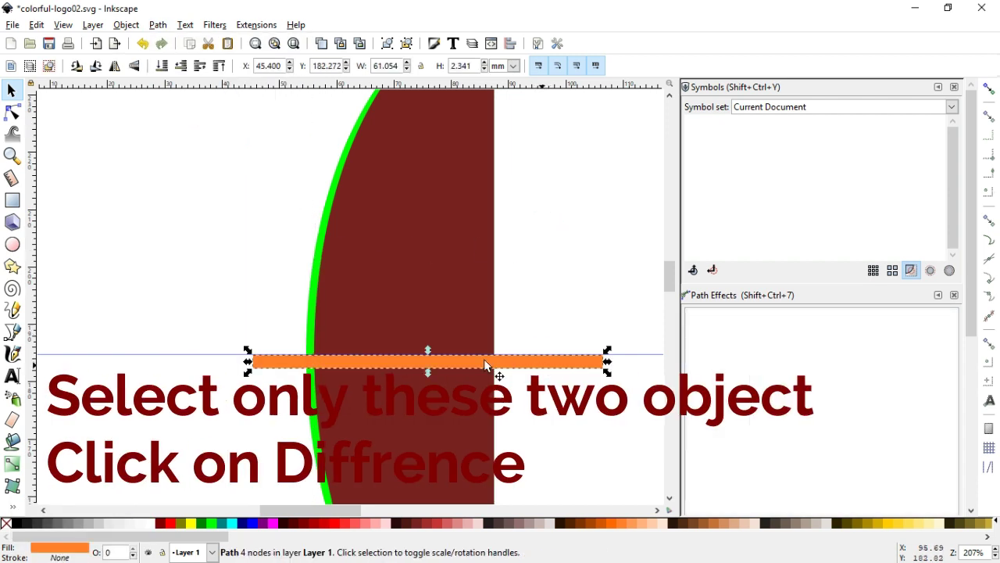
pyautogui.keyDown('shift'); pyautogui.click(307, 320); pyautogui.keyUp('shift')
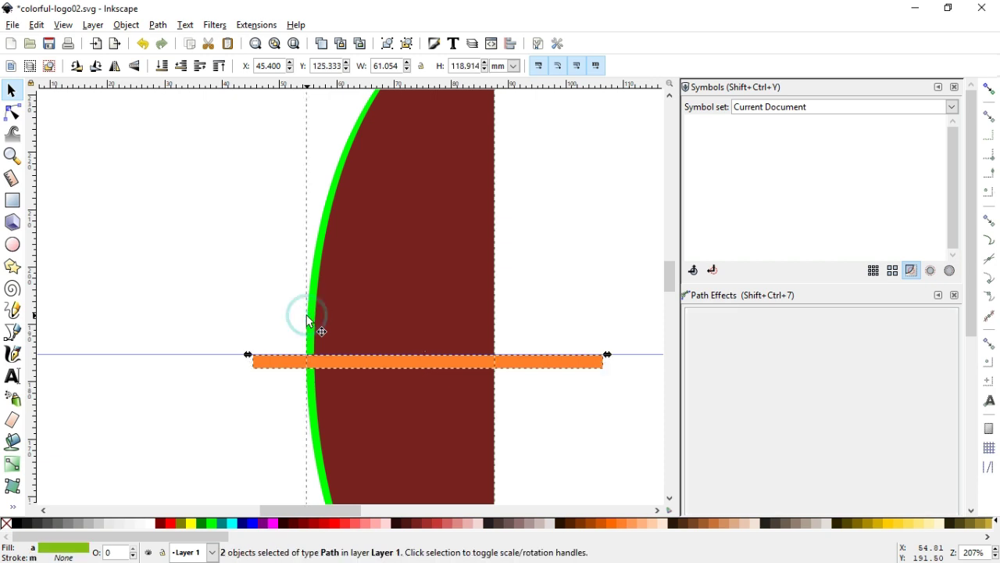
pyautogui.click(158, 25)
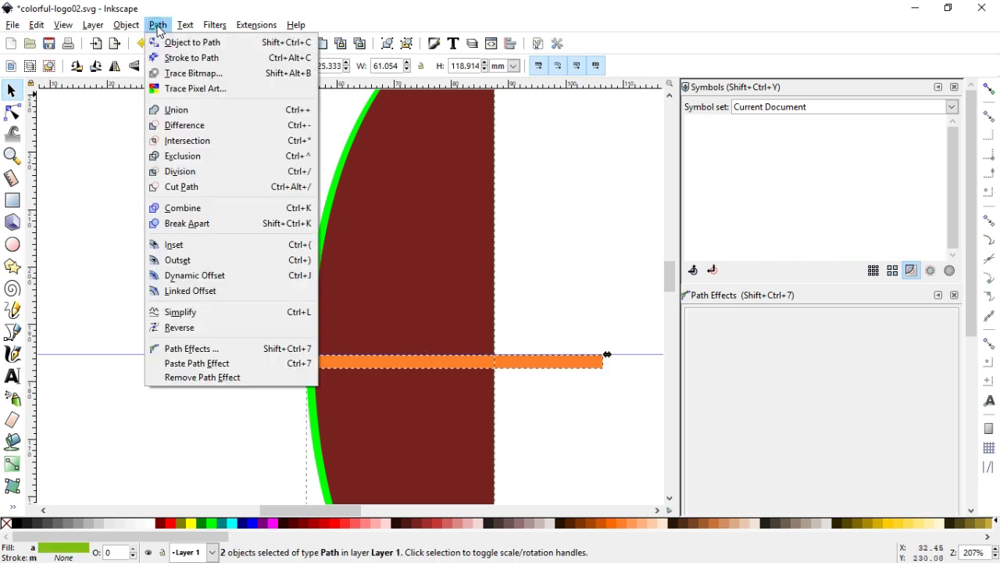
pyautogui.click(175, 128)
pyautogui.click(242, 288)
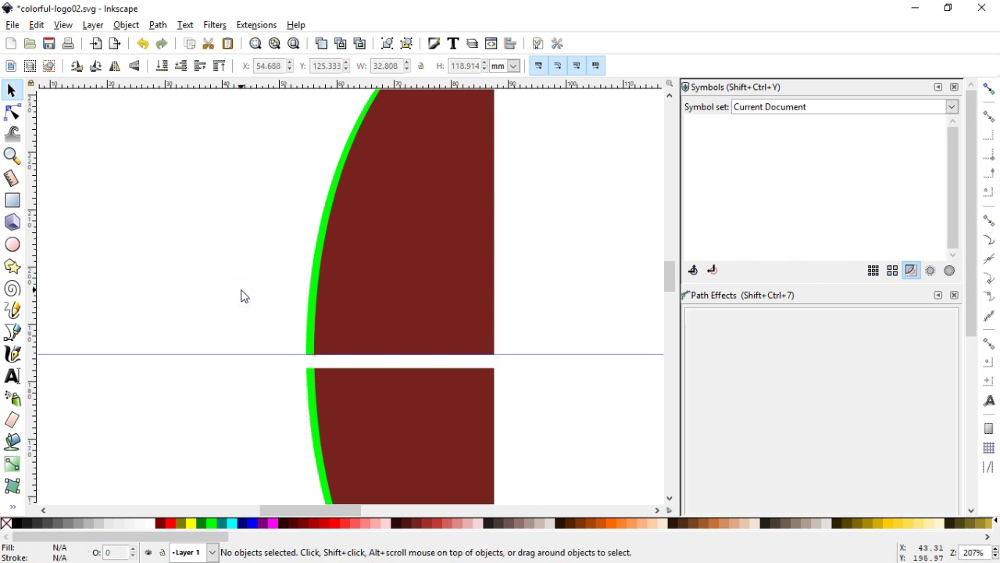
# Save the logo document with both half ellipses cut.
pyautogui.press('-')
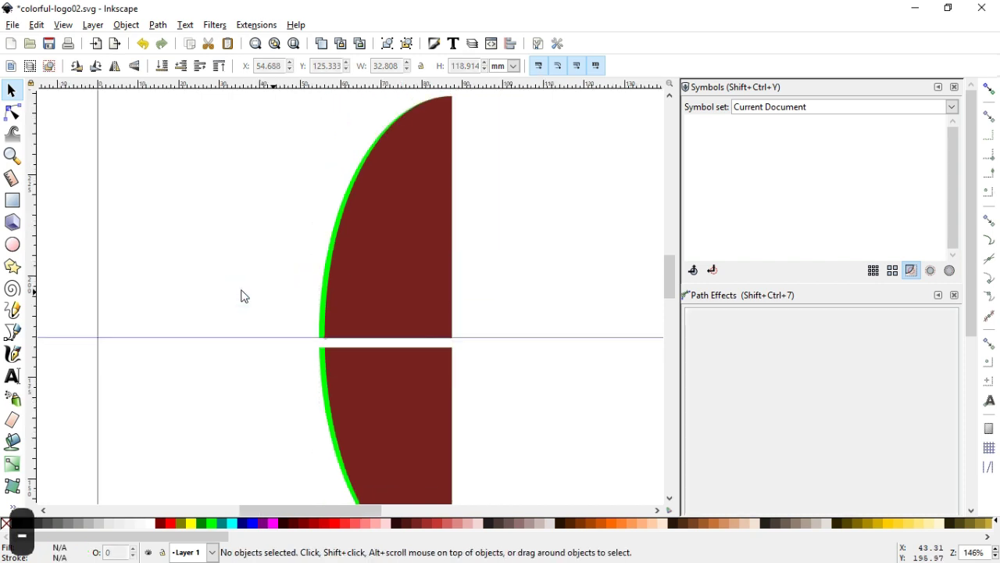
pyautogui.press('-')
pyautogui.moveTo(384, 510); pyautogui.dragTo(420, 510)
pyautogui.hotkey('ctrl', 's')
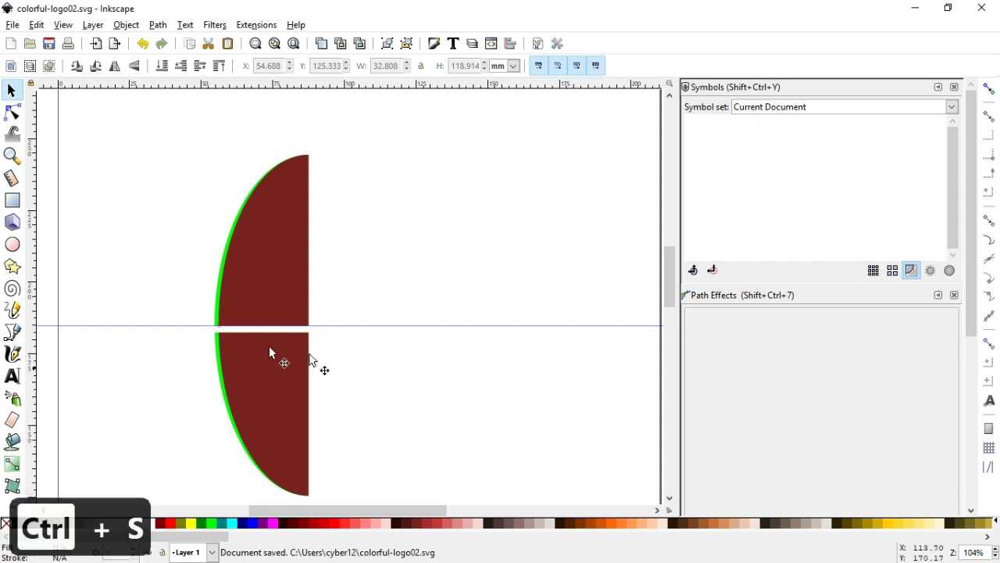
# Fill the dark red half ellipse with a horizontal linear gradient and set its right end stop to green 008000.
pyautogui.click(267, 278)
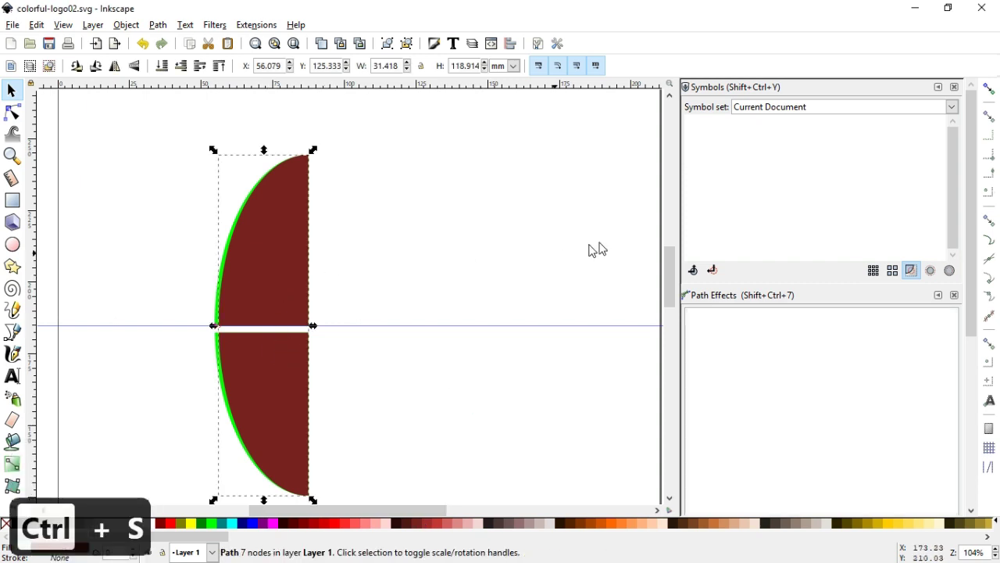
pyautogui.scroll(-10, 973, 261)
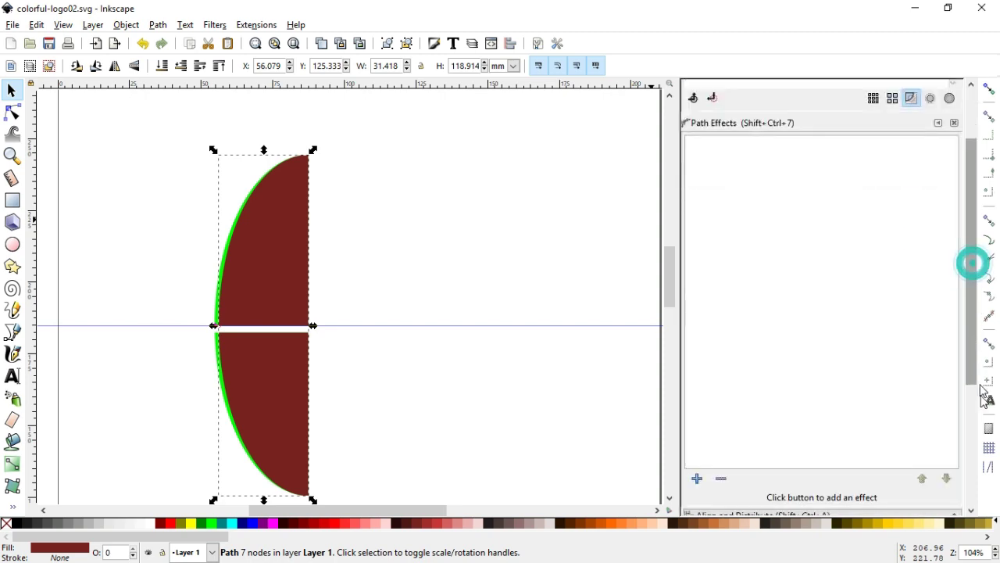
pyautogui.click(761, 342)
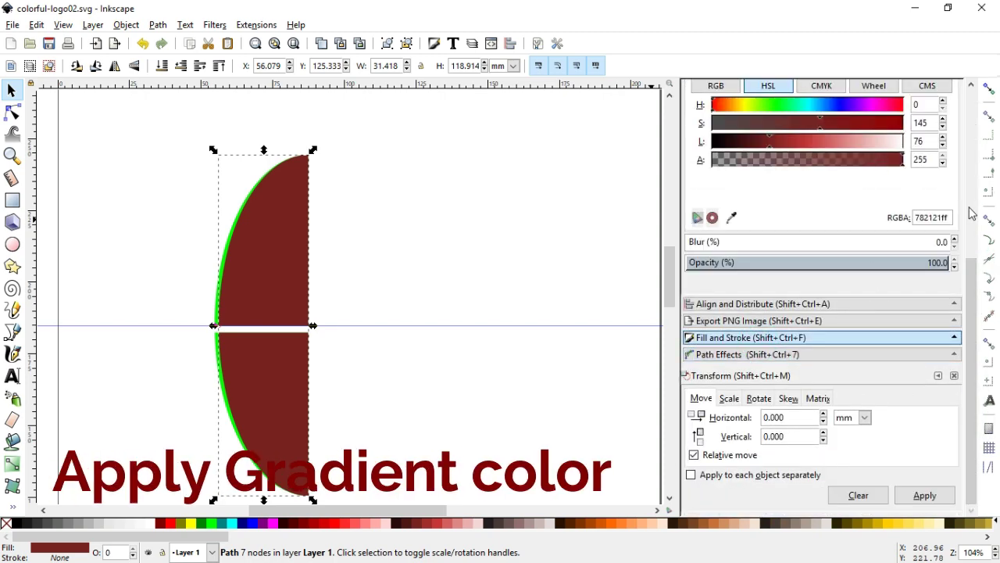
pyautogui.scroll(5, 973, 286)
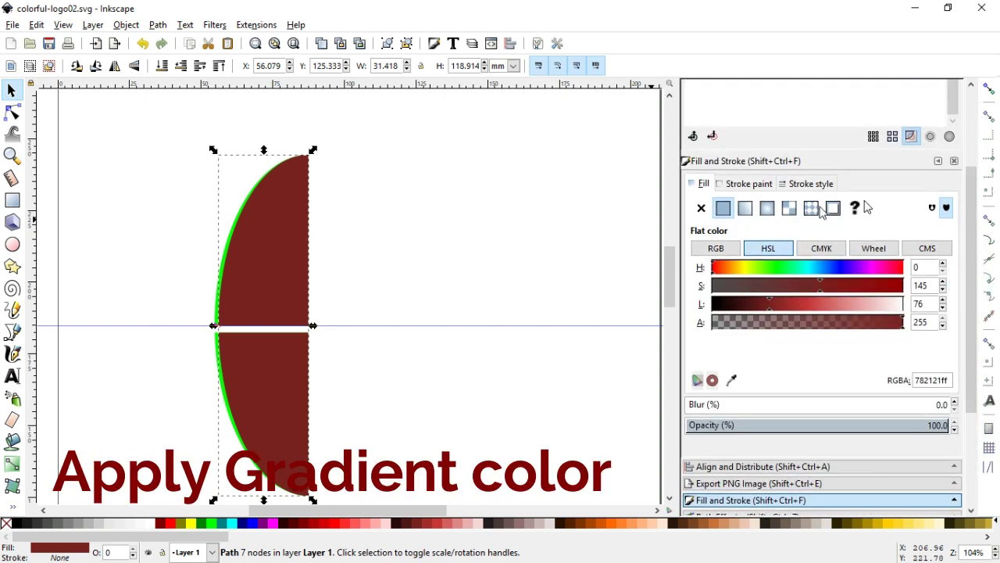
pyautogui.click(745, 208)
pyautogui.click(719, 382)
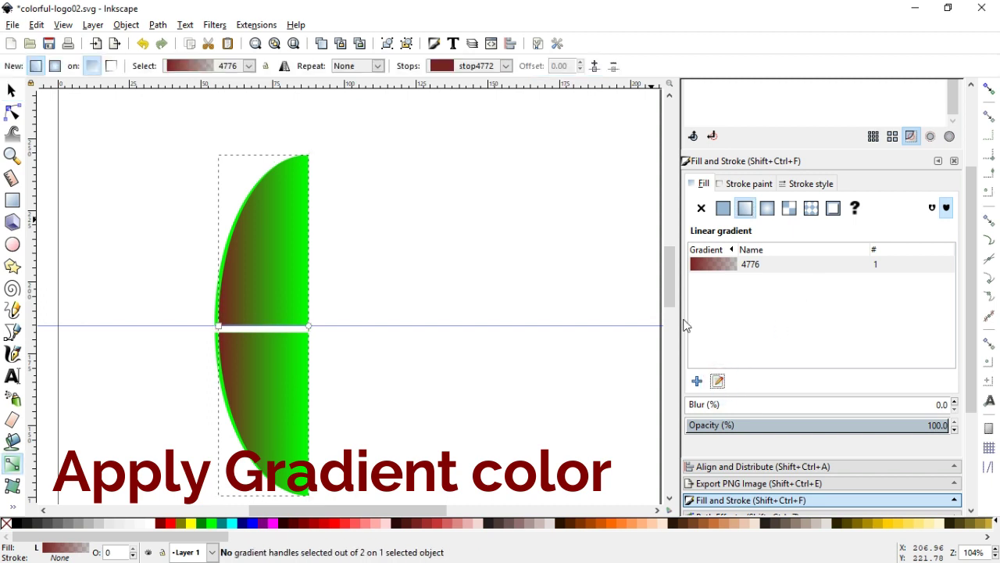
pyautogui.click(313, 332)
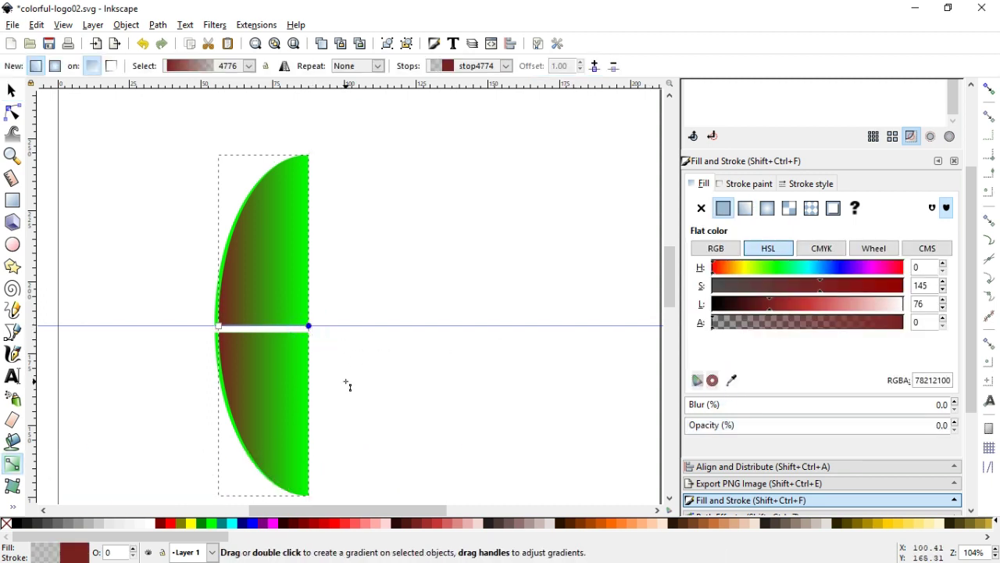
pyautogui.click(205, 523)
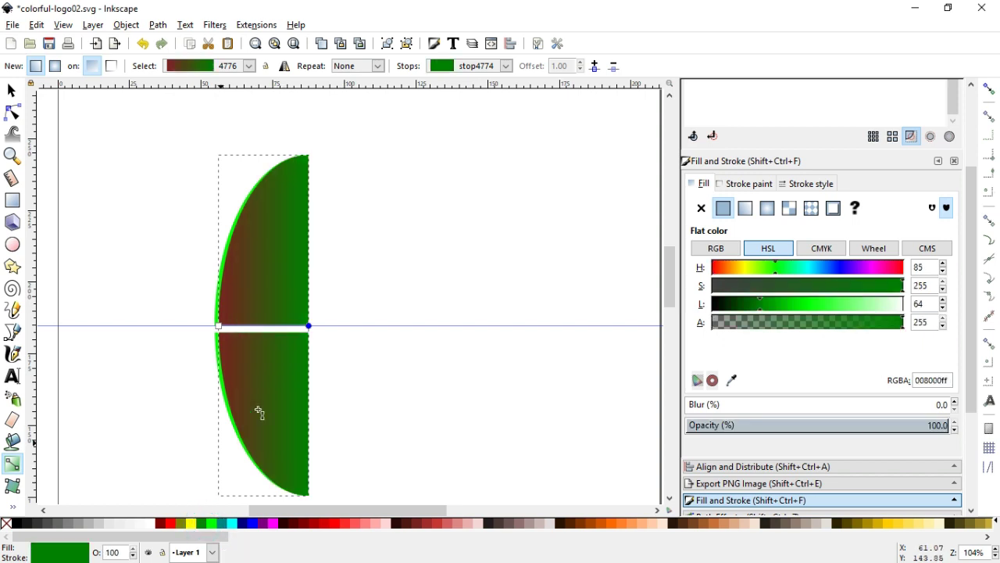
# Set the front half ellipse's left gradient stop to green 008000 and add a bright green 00ff00 middle stop at offset 0.74.
pyautogui.click(219, 327)
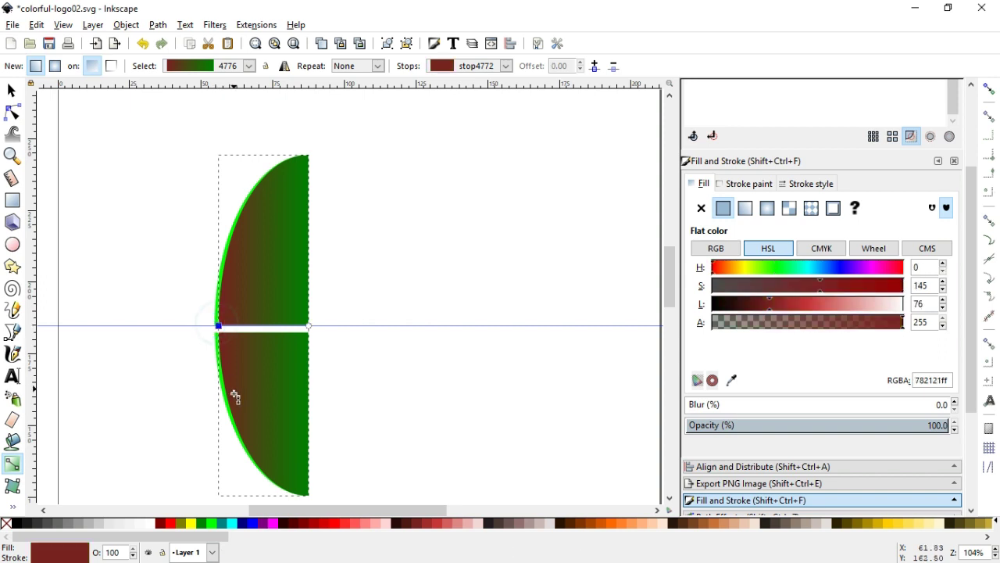
pyautogui.click(205, 523)
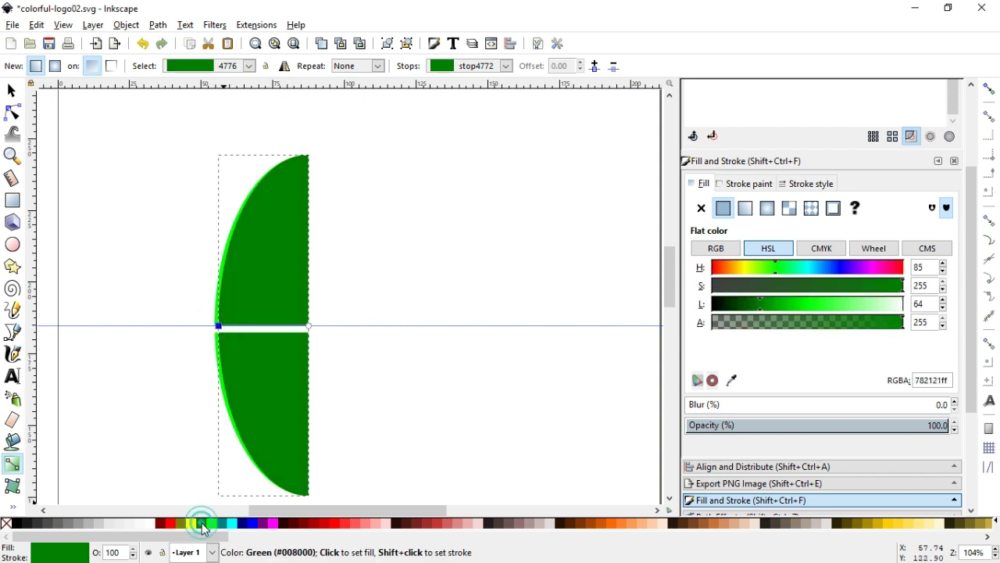
pyautogui.doubleClick(289, 326)
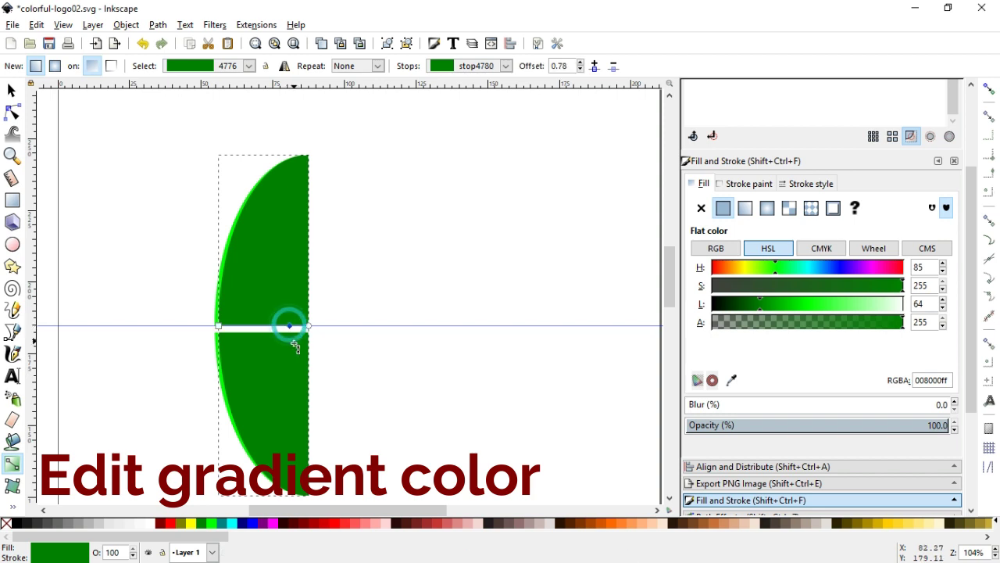
pyautogui.click(212, 524)
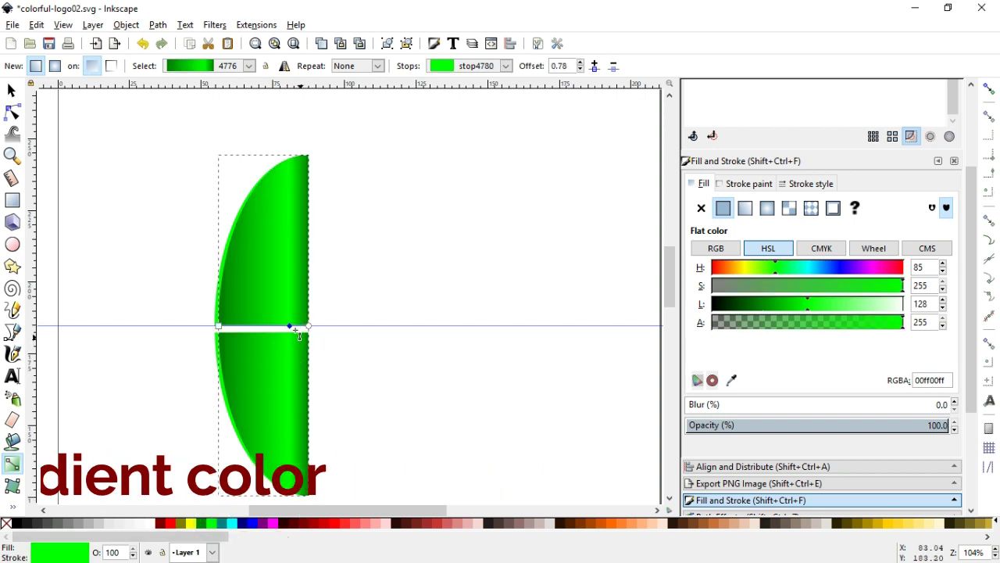
pyautogui.moveTo(289, 326); pyautogui.dragTo(285, 326)
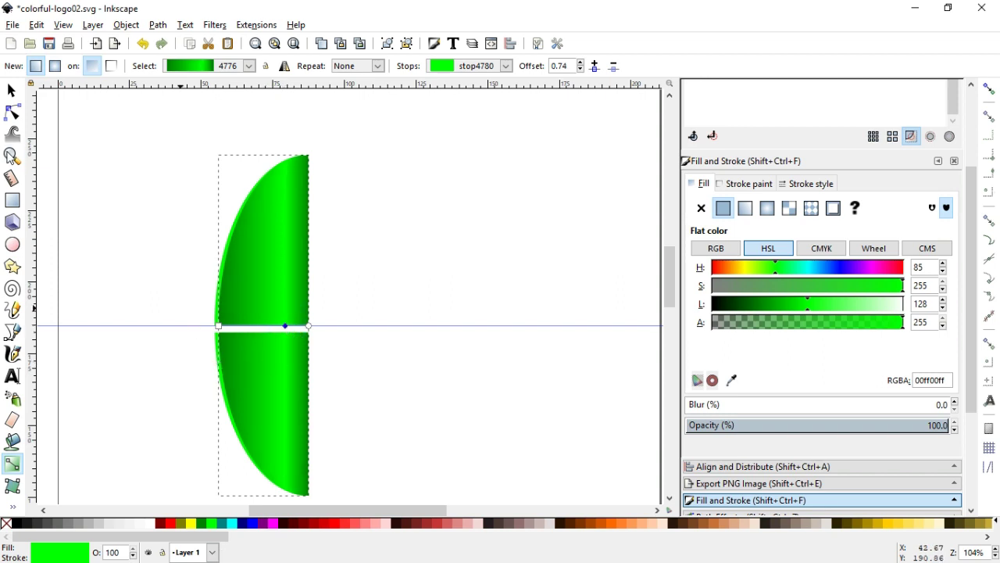
# Deselect the front half ellipse and save the logo document with its green gradient.
pyautogui.click(10, 93)
pyautogui.click(80, 129)
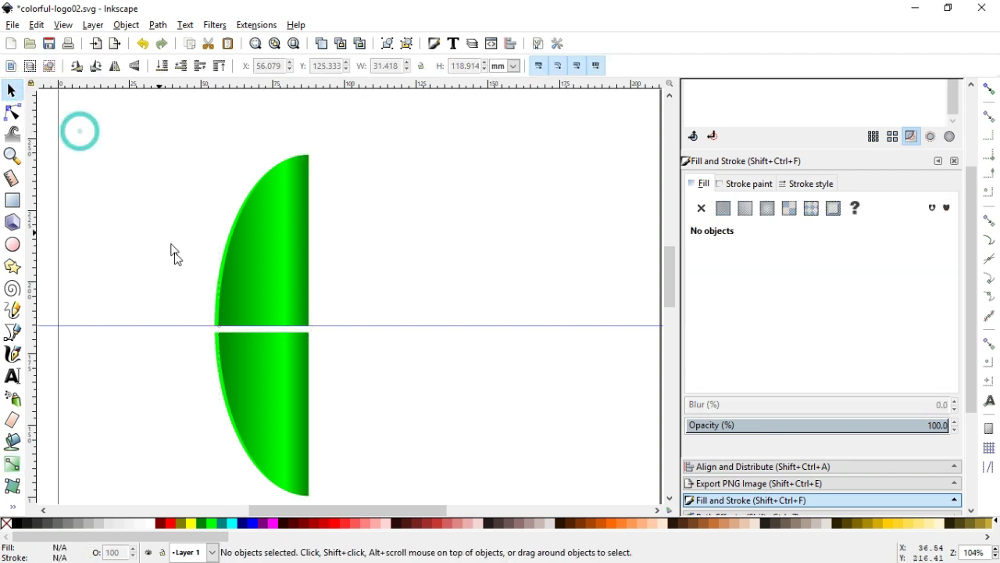
pyautogui.click(254, 293)
pyautogui.press('Escape')
pyautogui.hotkey('ctrl', 's')
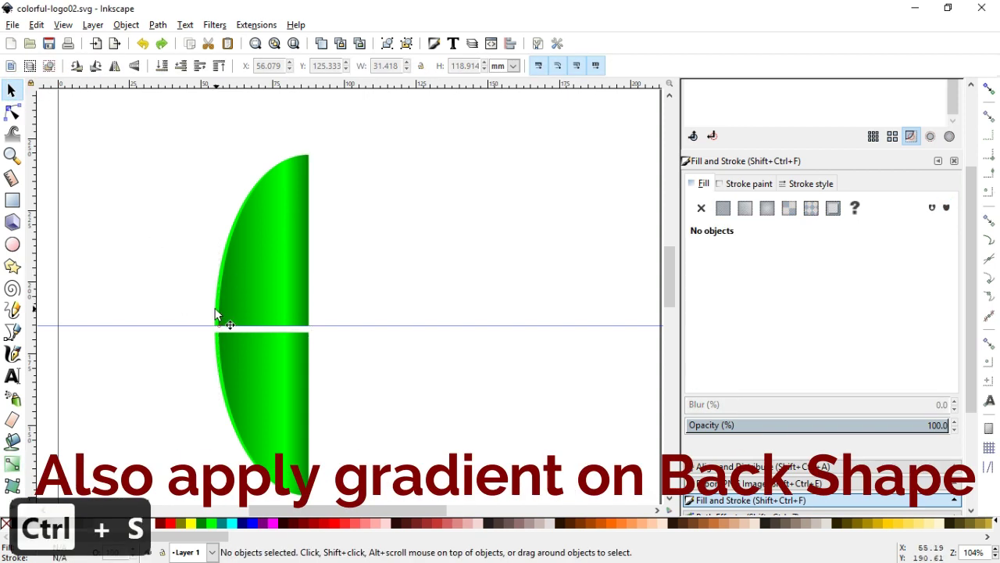
# Fill the bright green back half ellipse with the same linear gradient as the front shape.
pyautogui.click(214, 310)
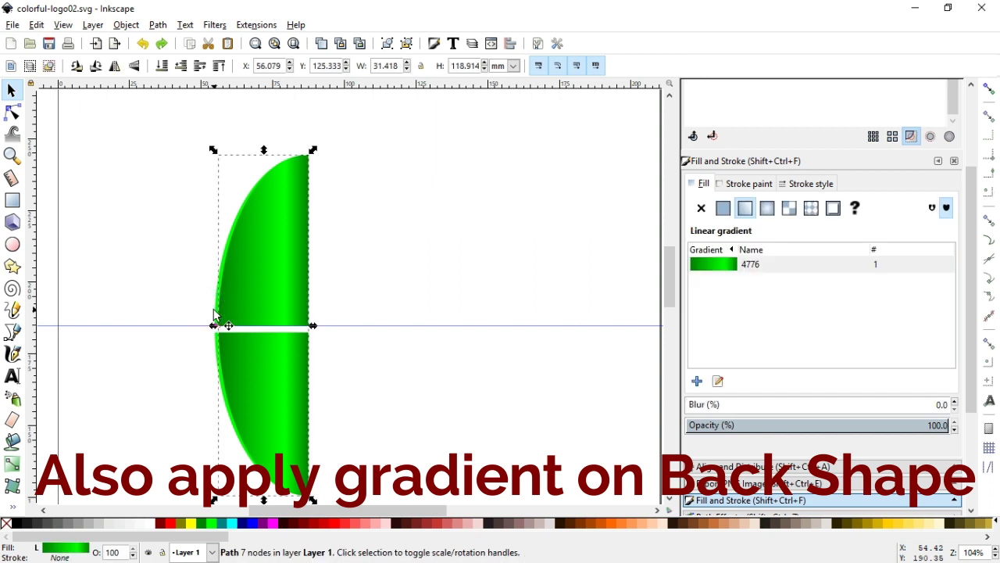
pyautogui.click(213, 309)
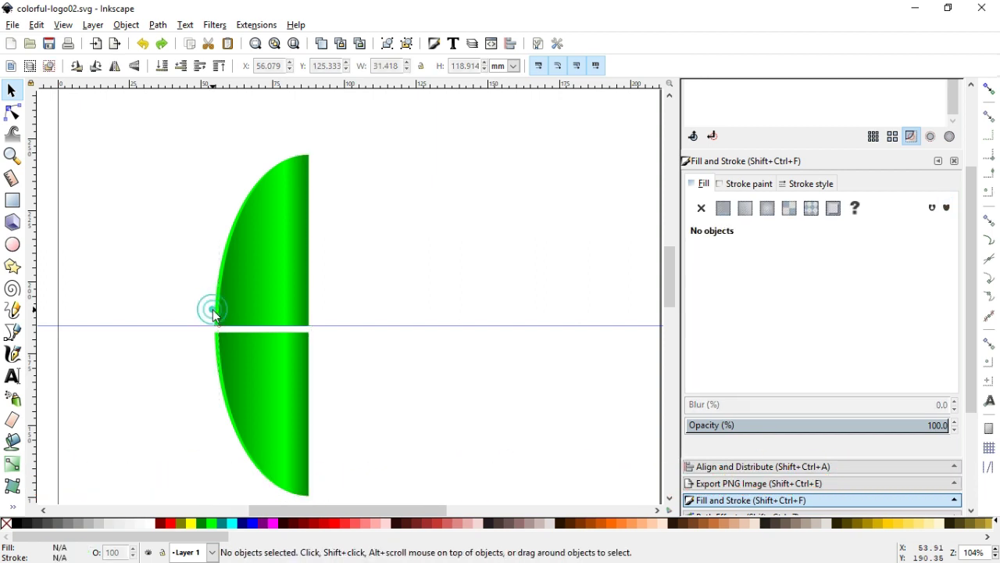
pyautogui.click(12, 155)
pyautogui.moveTo(132, 243); pyautogui.dragTo(319, 376)
pyautogui.click(11, 91)
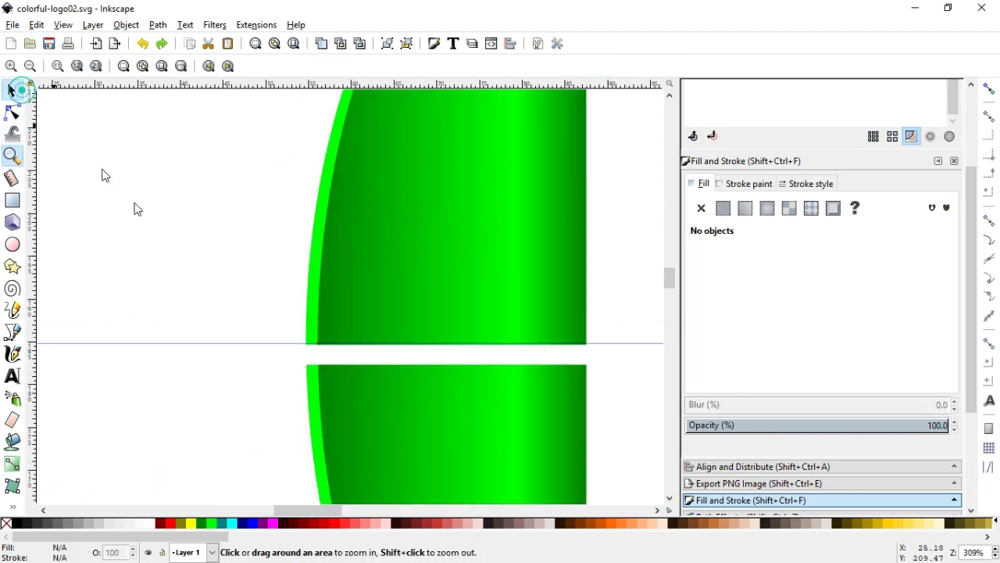
pyautogui.click(305, 314)
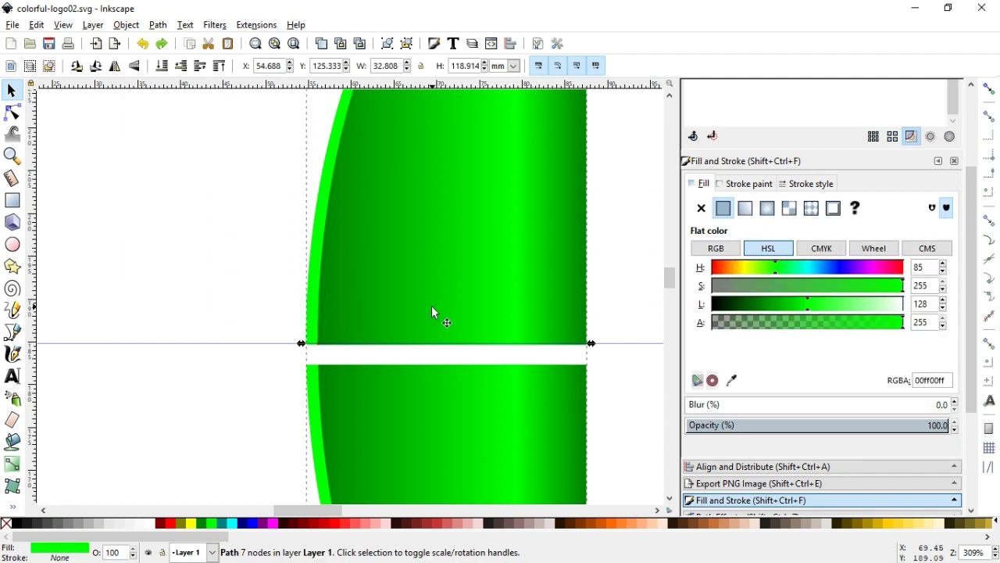
pyautogui.click(745, 208)
pyautogui.click(746, 281)
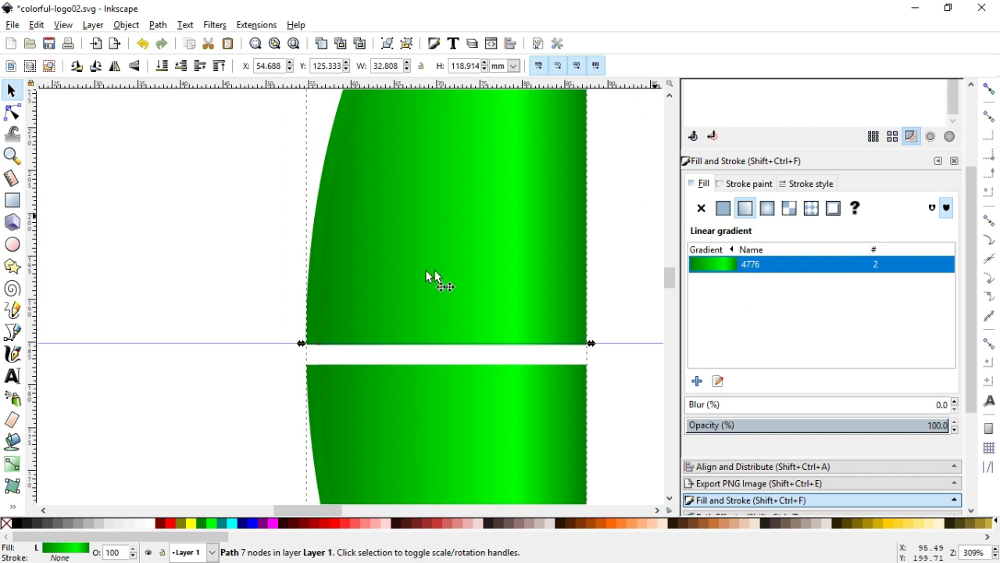
# Darken the back shape's left gradient stop to lightness 51 and tilt the gradient by raising its right end.
pyautogui.press('-')
pyautogui.press('-')
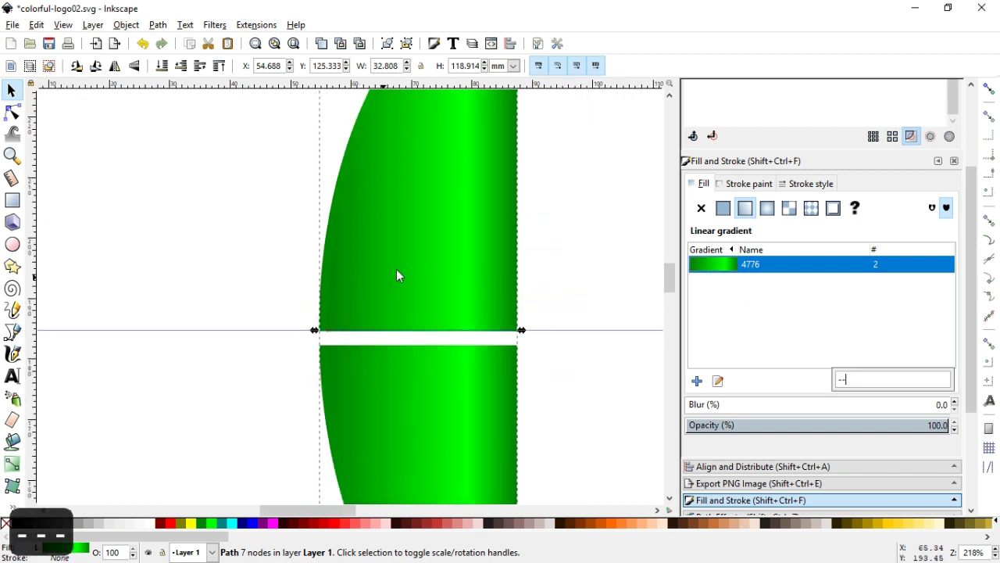
pyautogui.write('-')
pyautogui.click(716, 381)
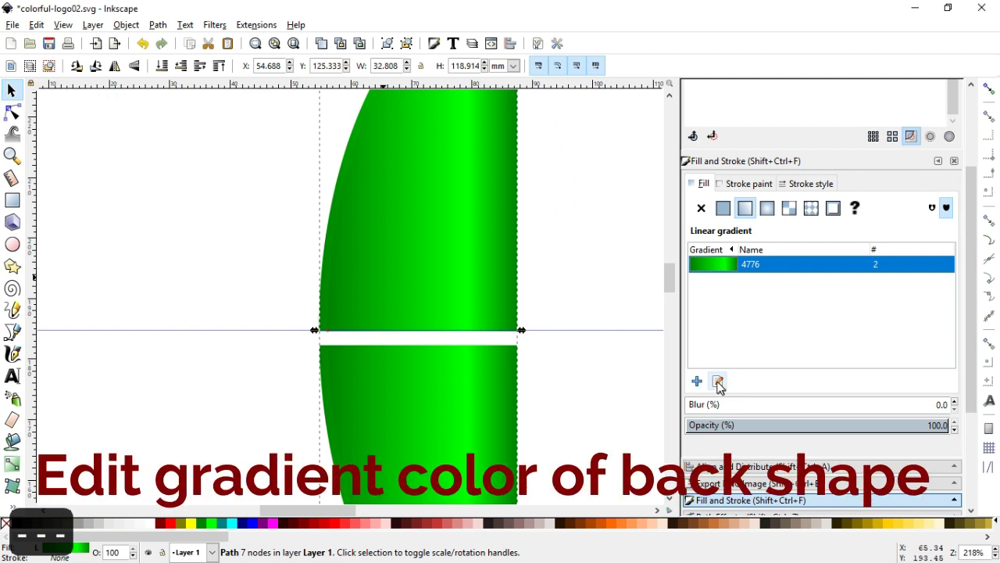
pyautogui.click(718, 381)
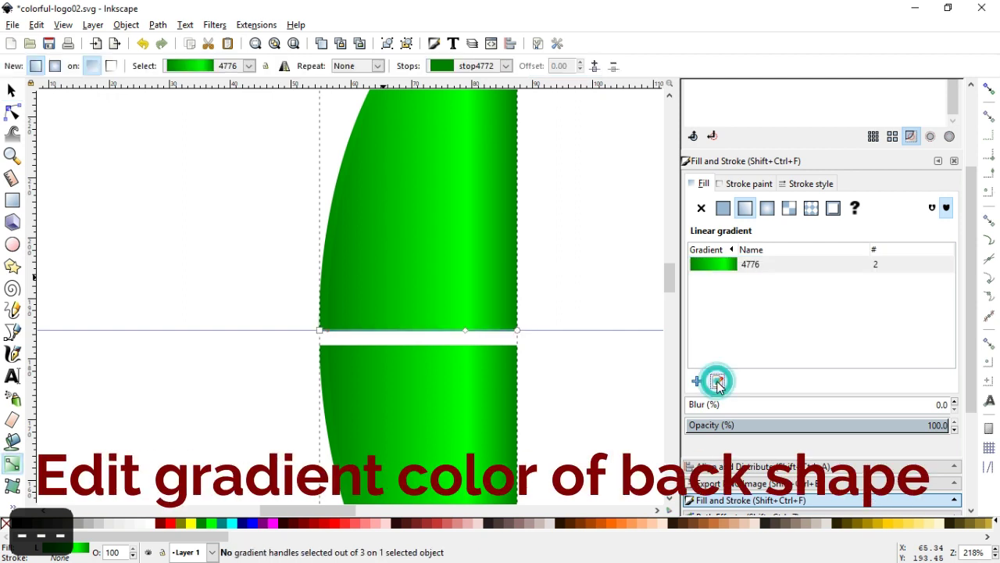
pyautogui.click(318, 330)
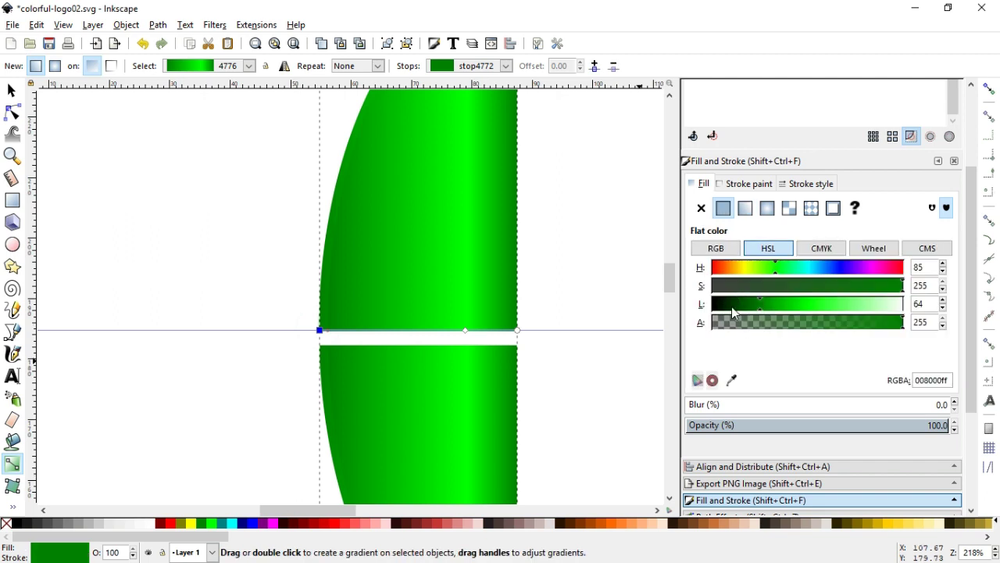
pyautogui.click(732, 309)
pyautogui.click(744, 308)
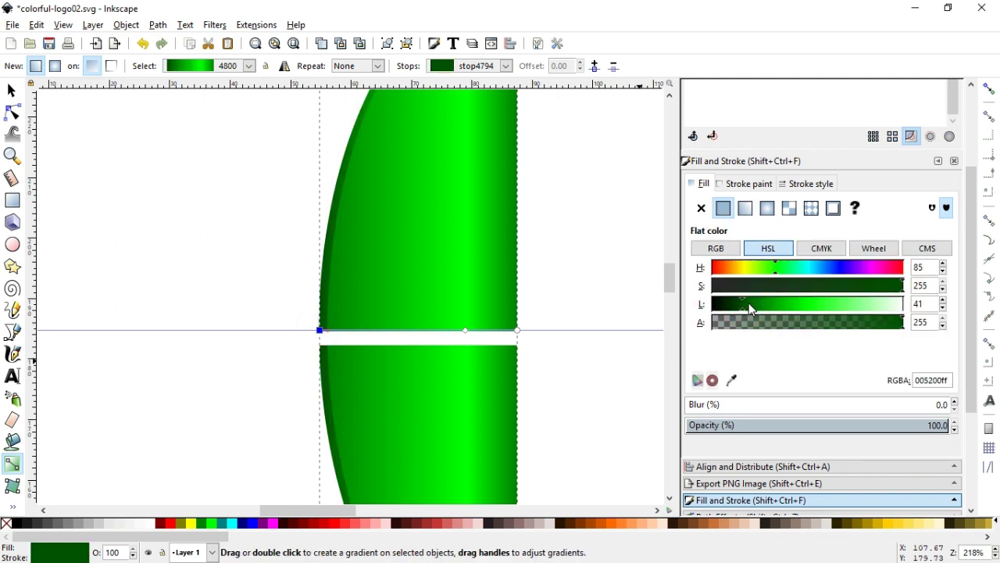
pyautogui.click(751, 308)
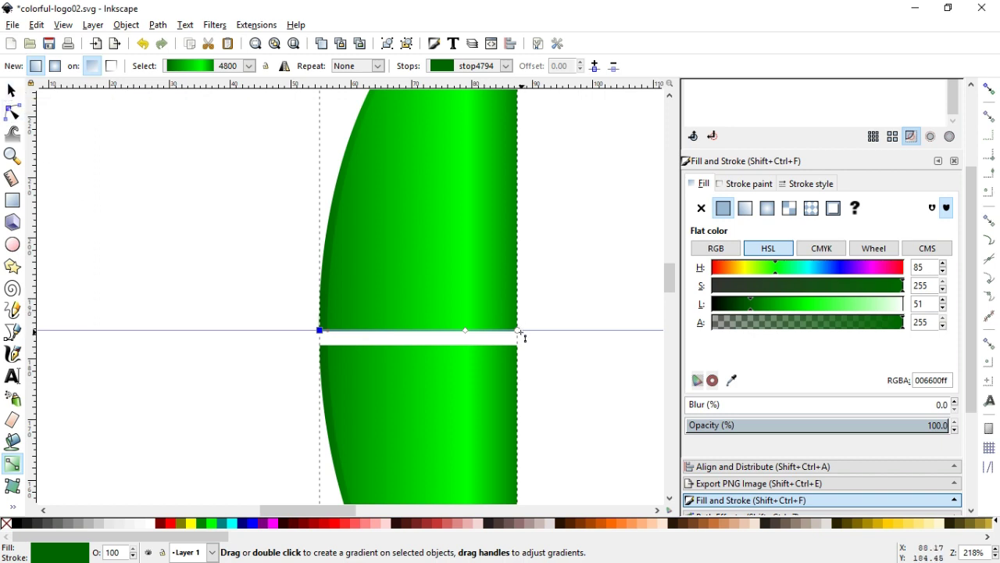
pyautogui.moveTo(519, 332); pyautogui.dragTo(530, 290)
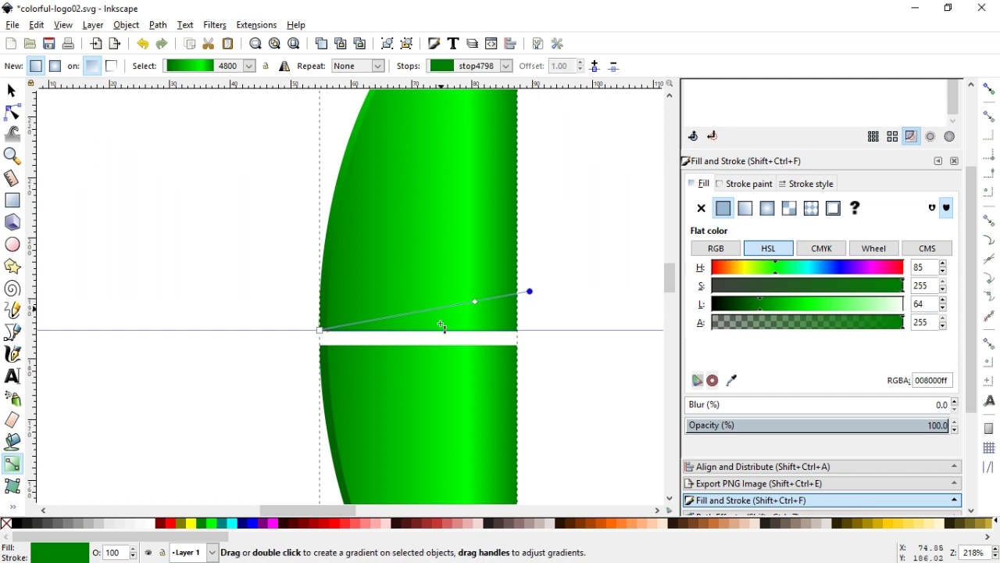
# Select both the front and back half ellipses and duplicate them.
pyautogui.press('-')
pyautogui.press('-')
pyautogui.moveTo(354, 513); pyautogui.dragTo(409, 511)
pyautogui.click(380, 423)
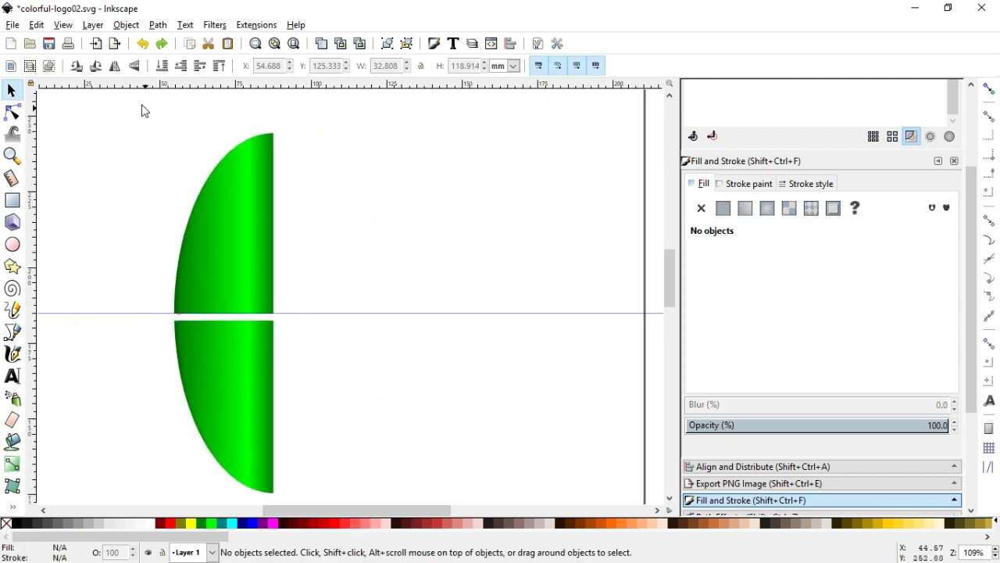
pyautogui.moveTo(143, 94); pyautogui.dragTo(336, 364)
pyautogui.press('-')
pyautogui.moveTo(195, 131); pyautogui.dragTo(385, 464)
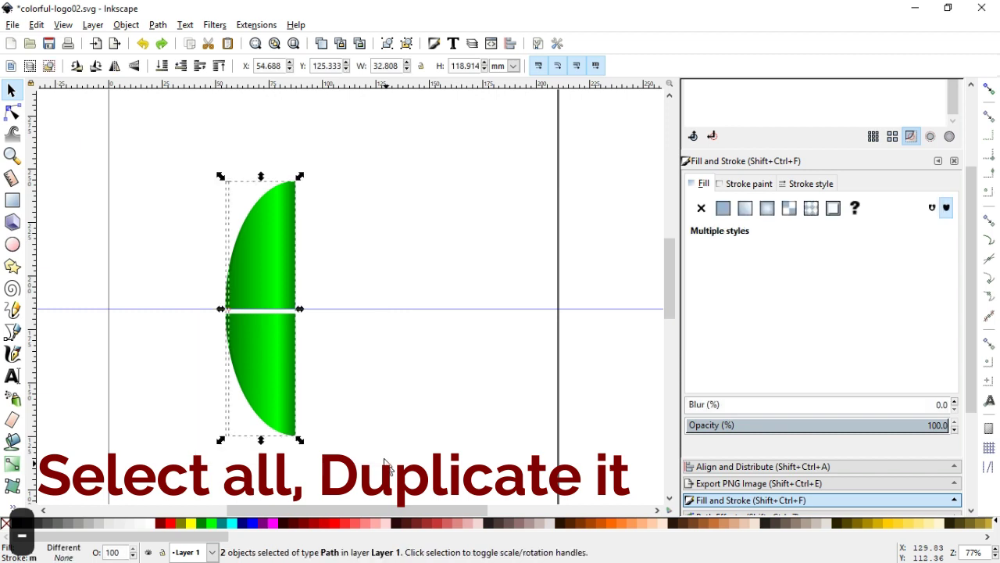
pyautogui.rightClick(275, 339)
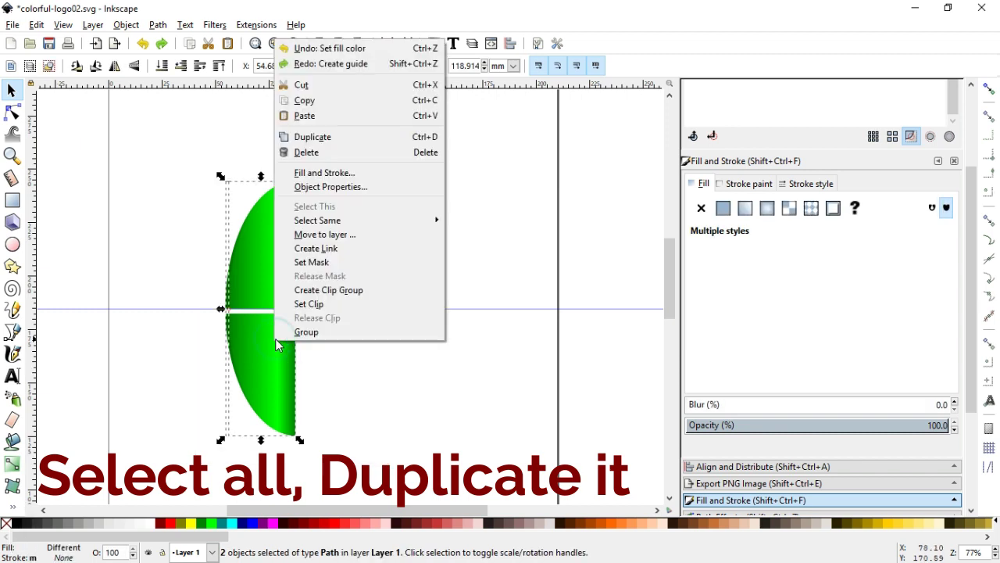
pyautogui.click(325, 141)
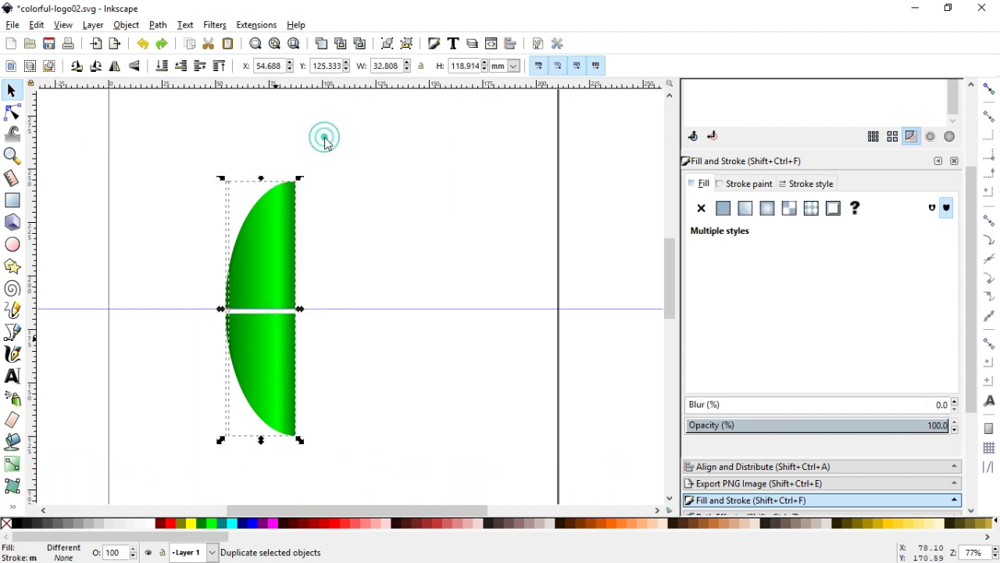
# Flip the duplicated shapes horizontally and vertically and move them just to the right of the originals.
pyautogui.click(115, 66)
pyautogui.moveTo(269, 270); pyautogui.dragTo(352, 255)
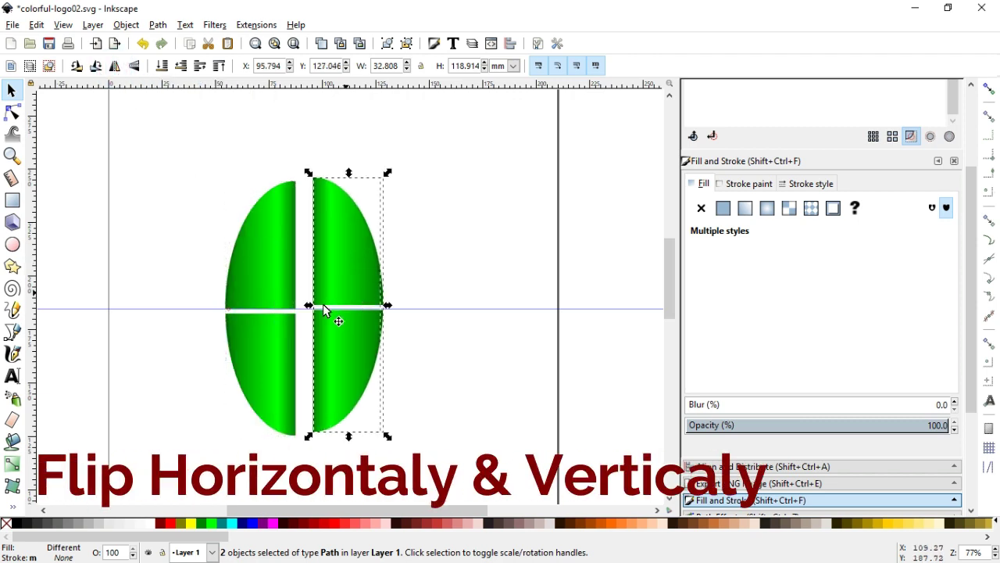
pyautogui.click(135, 66)
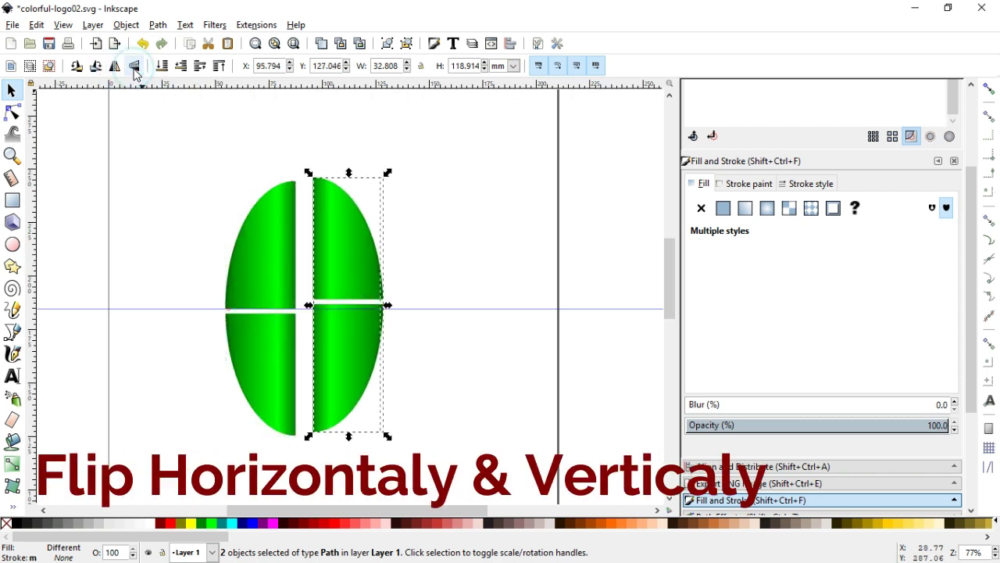
pyautogui.moveTo(353, 260); pyautogui.dragTo(335, 267)
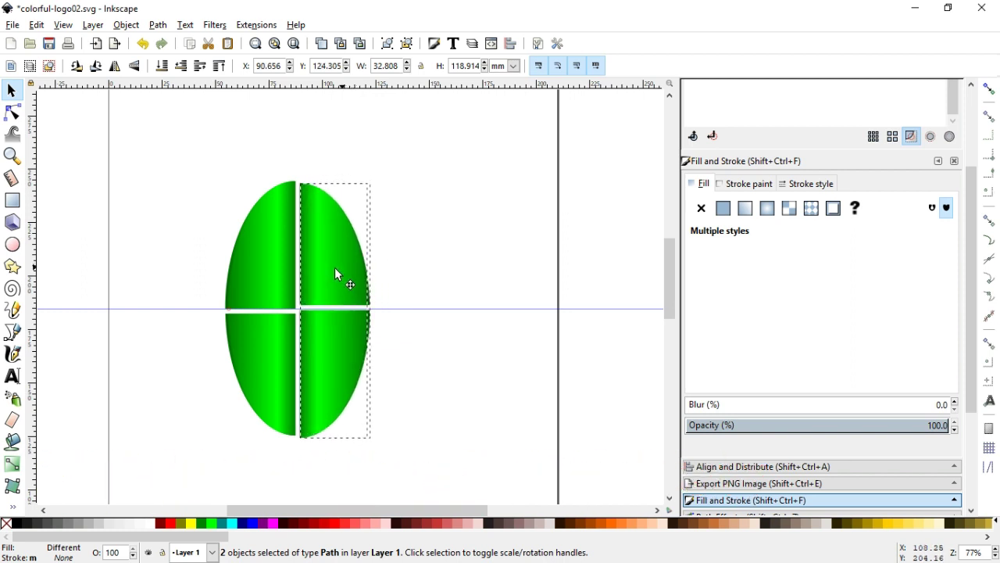
# Enable snapping and snap the flipped duplicate's top corner to the original's top corner so their straight edges meet.
pyautogui.click(12, 155)
pyautogui.moveTo(272, 160); pyautogui.dragTo(347, 235)
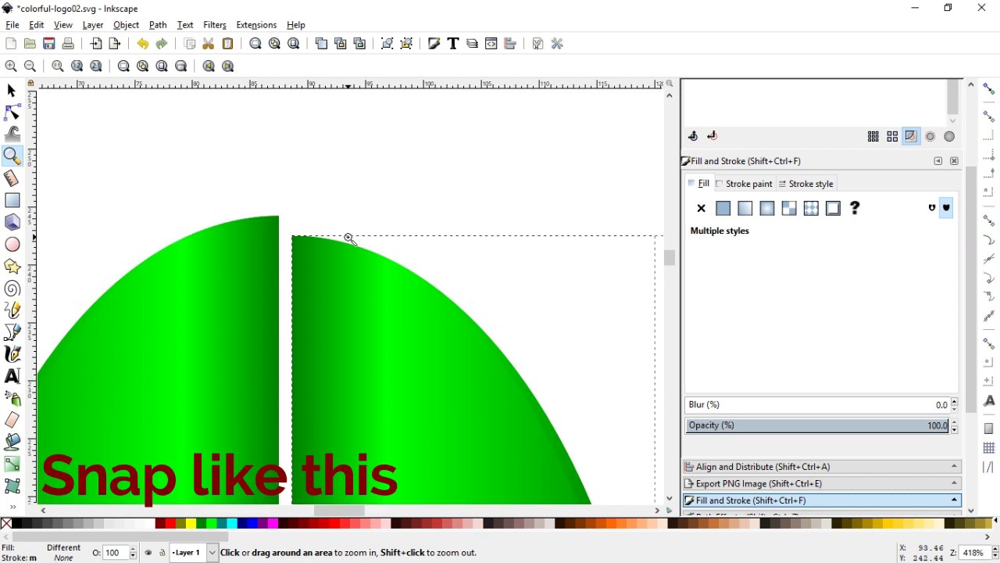
pyautogui.click(11, 91)
pyautogui.moveTo(345, 310)
pyautogui.mouseDown()
pyautogui.moveTo(332, 289)
pyautogui.moveTo(338, 294)
pyautogui.mouseUp()
pyautogui.hotkey('ctrl', 'z')
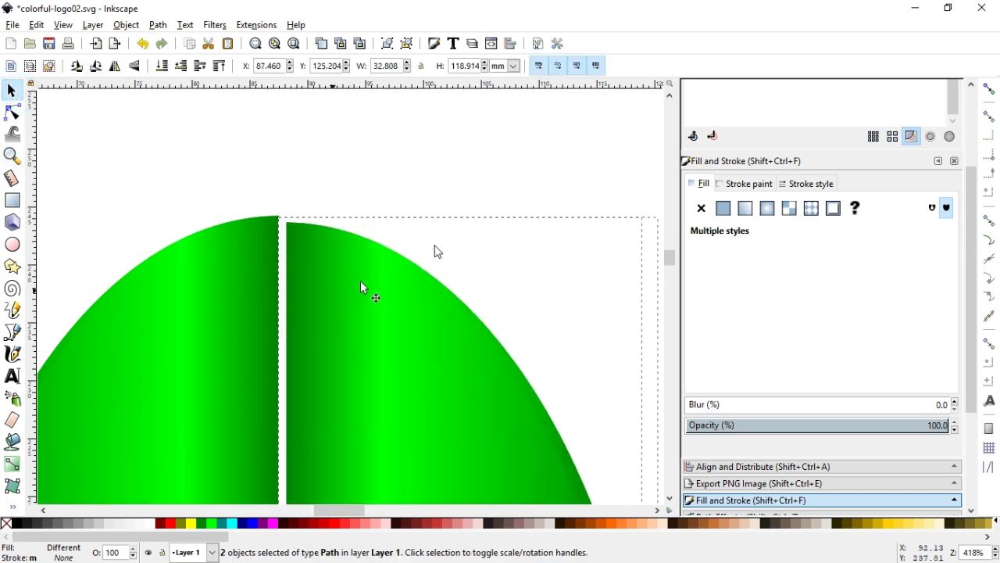
pyautogui.click(989, 88)
pyautogui.moveTo(313, 272); pyautogui.dragTo(307, 266)
pyautogui.press('-')
pyautogui.press('-')
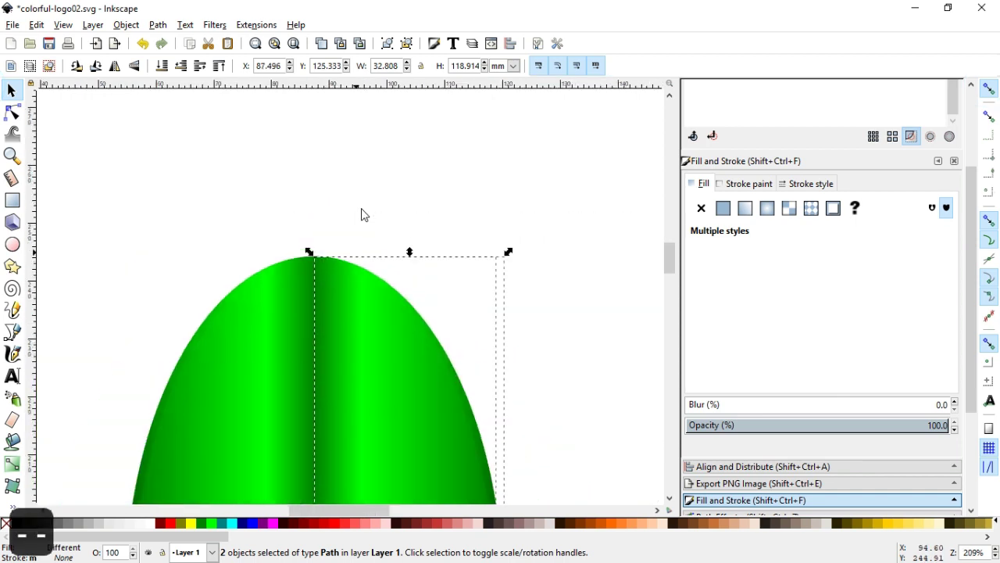
pyautogui.press('-')
pyautogui.moveTo(676, 251); pyautogui.dragTo(674, 282)
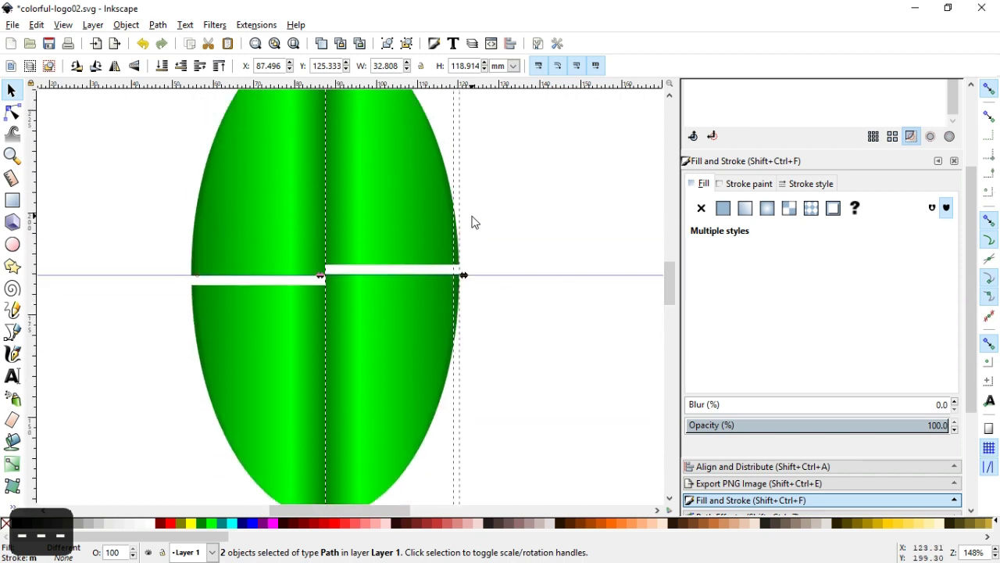
pyautogui.click(507, 210)
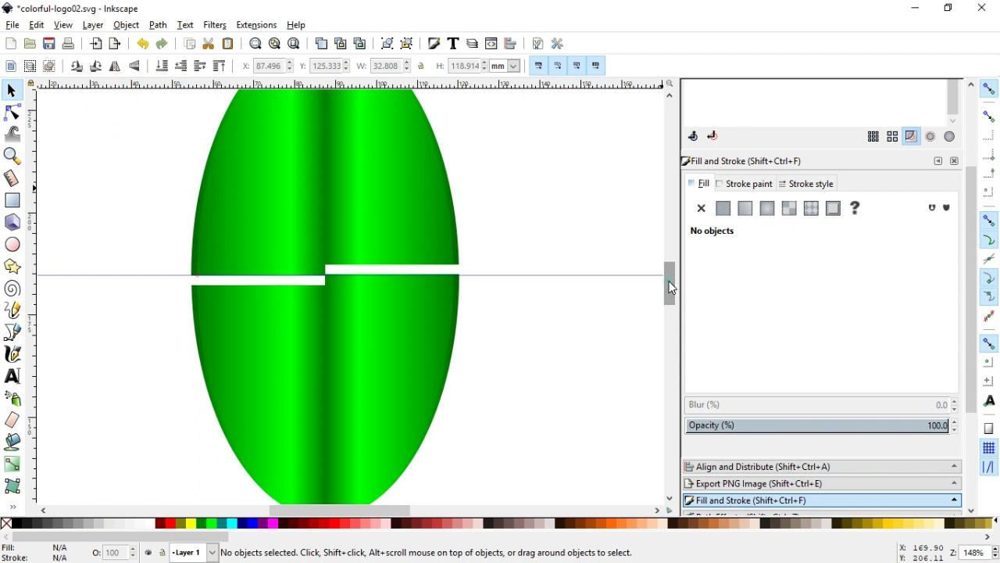
# Recolor both end stops of the front right half ellipse's gradient blue, using #3737C8 for the outer stop.
pyautogui.scroll(1, 672, 284)
pyautogui.scroll(1, 671, 279)
pyautogui.click(417, 274)
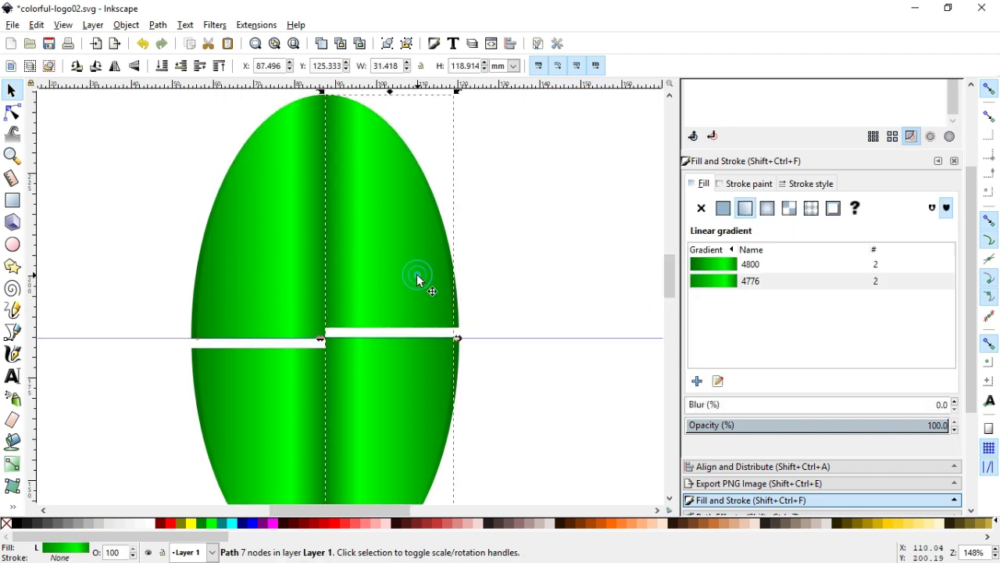
pyautogui.click(718, 381)
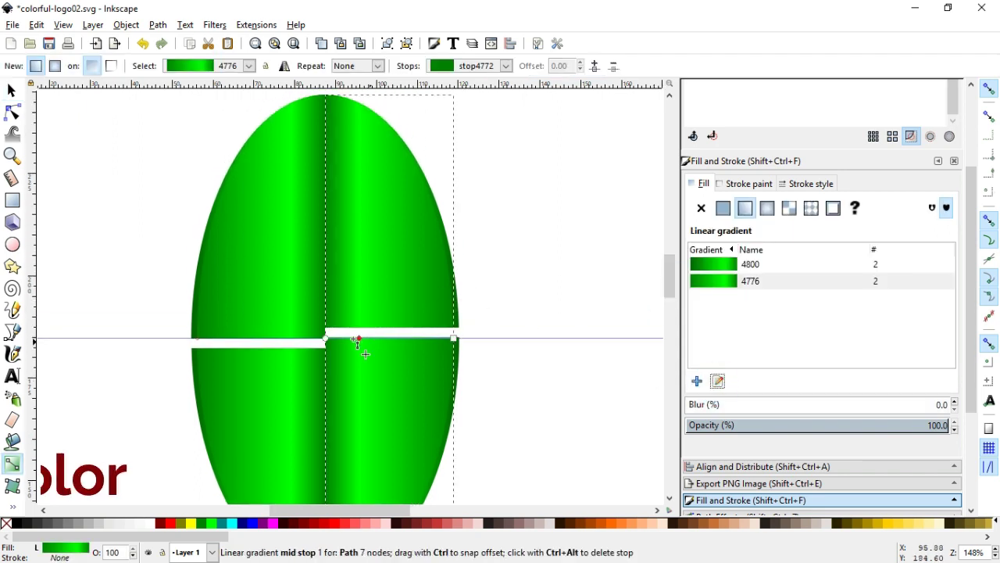
pyautogui.click(325, 339)
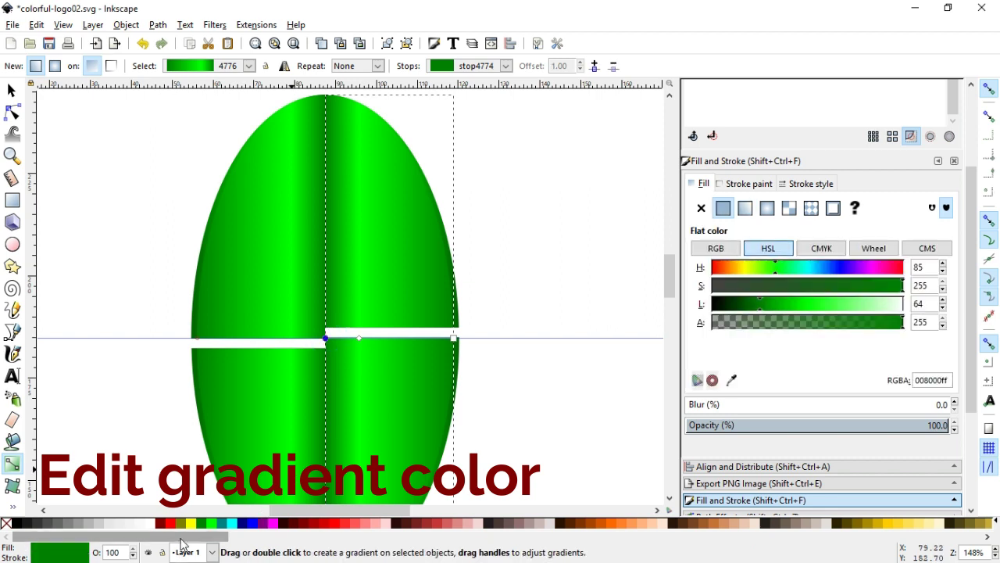
pyautogui.moveTo(183, 539); pyautogui.dragTo(797, 555)
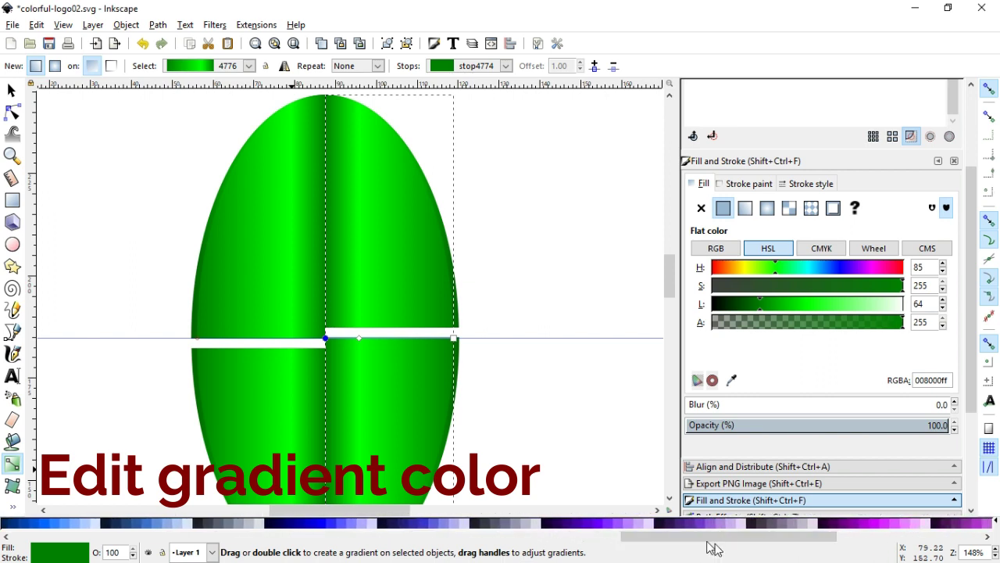
pyautogui.click(415, 526)
pyautogui.click(453, 338)
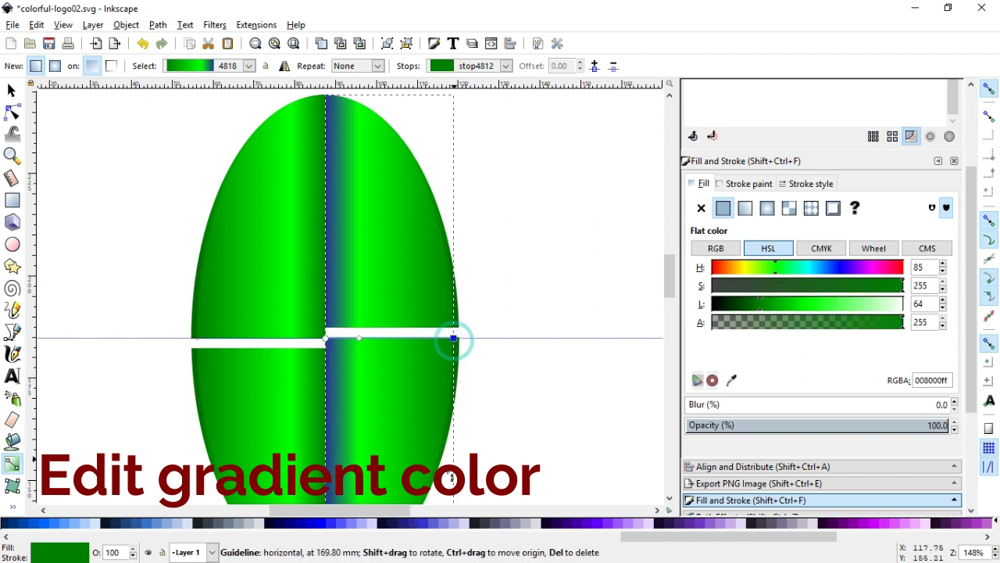
pyautogui.click(428, 526)
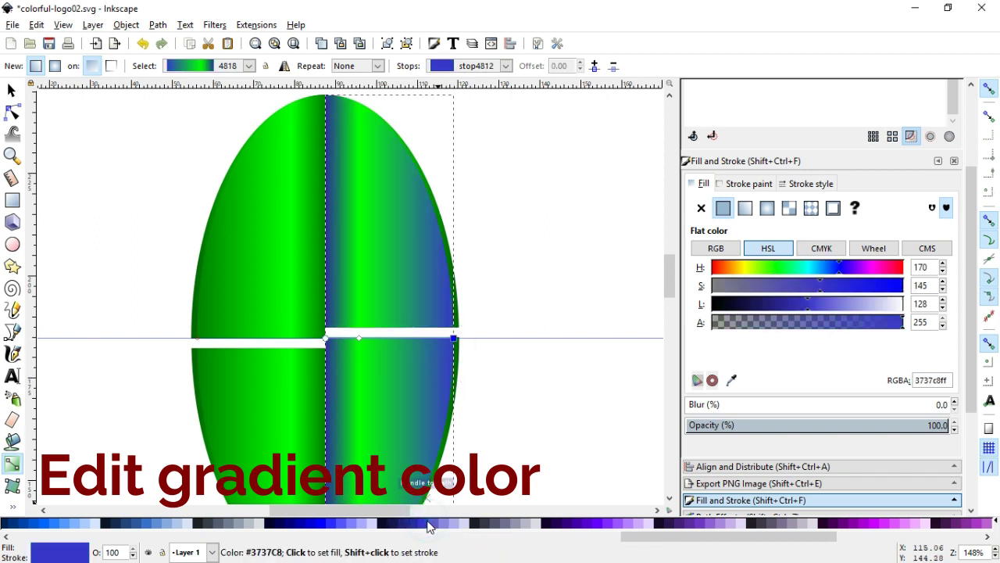
# Set the middle gradient stop of the front right half ellipse to #5555FF and raise its lightness to 174.
pyautogui.click(359, 338)
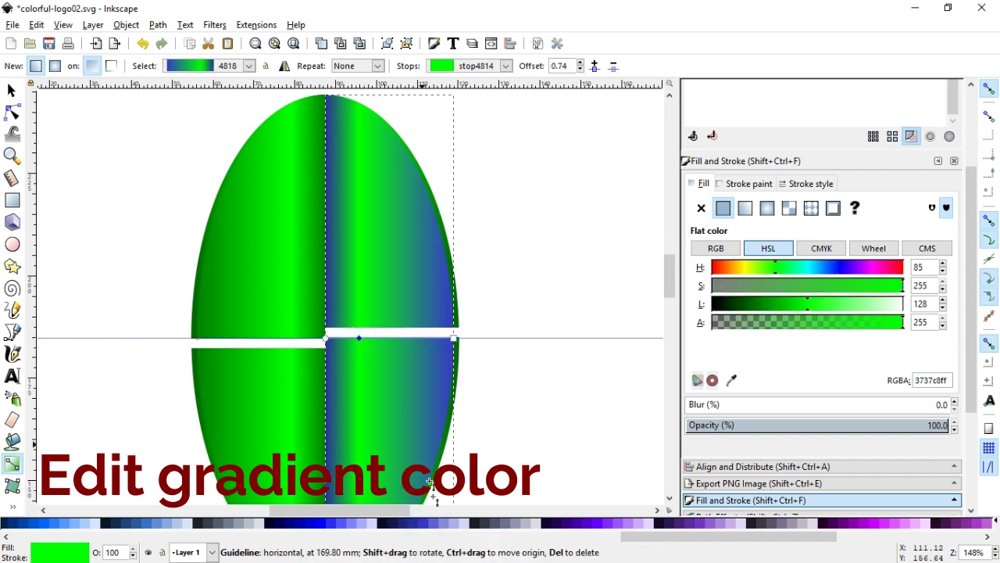
pyautogui.click(348, 525)
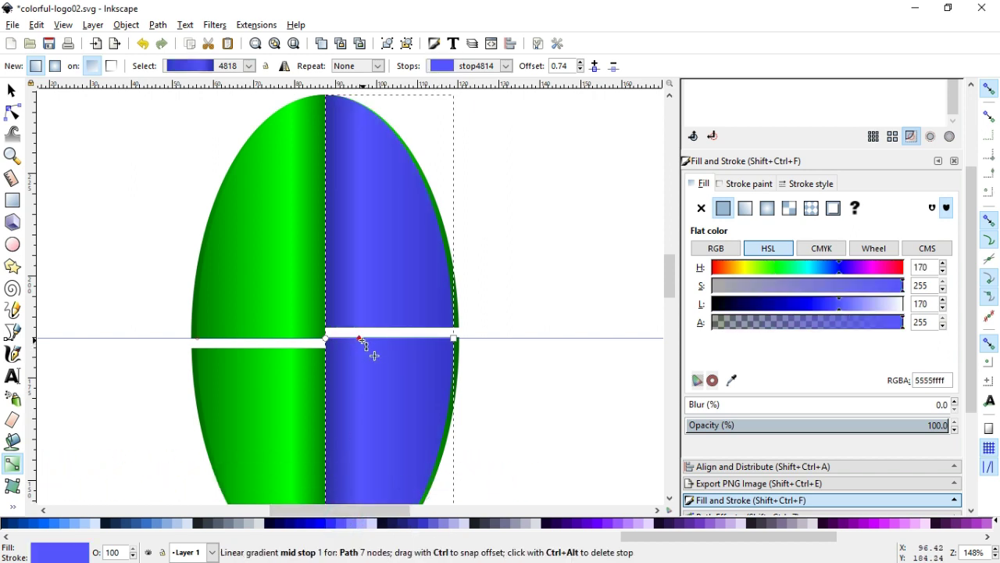
pyautogui.click(844, 305)
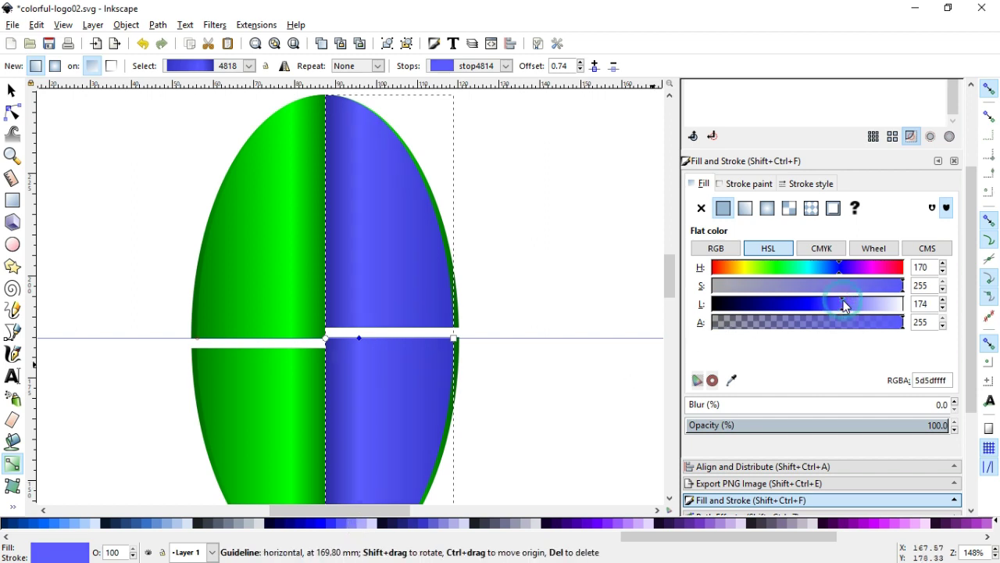
# Darken the front right half ellipse's outer gradient stop to lightness 106 and its inner stop to 91.
pyautogui.click(454, 339)
pyautogui.moveTo(801, 306); pyautogui.dragTo(794, 308)
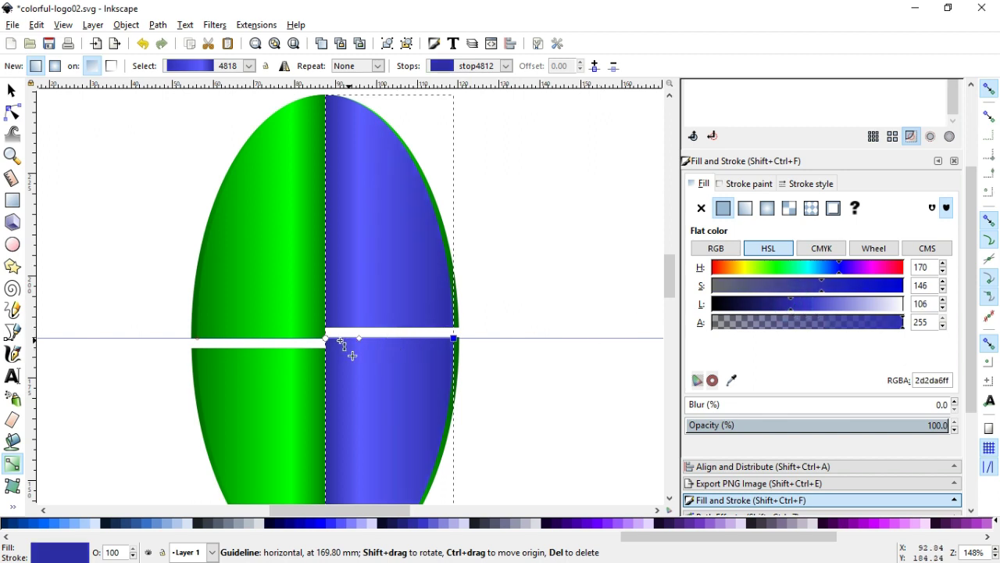
pyautogui.click(326, 338)
pyautogui.moveTo(784, 307); pyautogui.dragTo(780, 307)
pyautogui.click(12, 88)
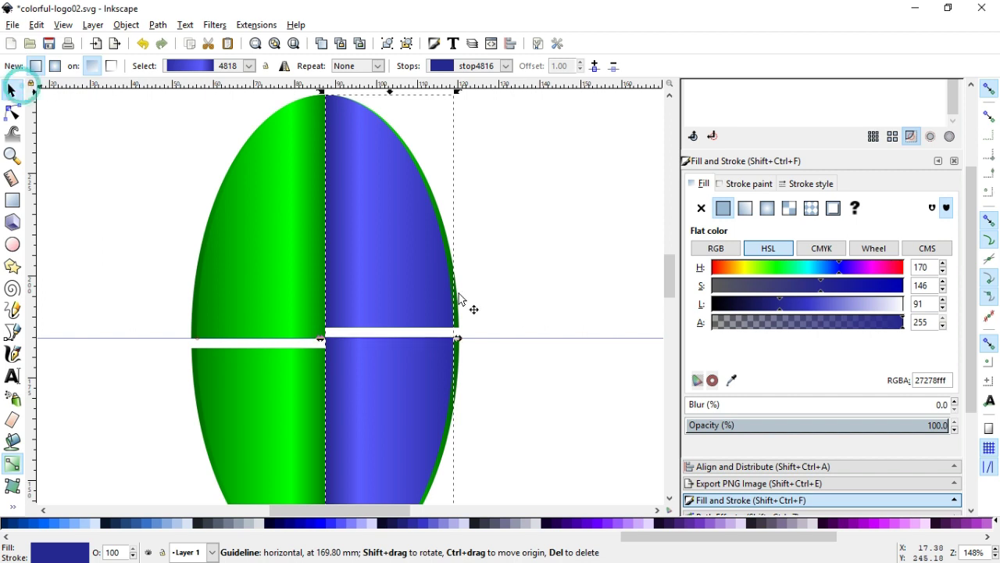
pyautogui.click(528, 276)
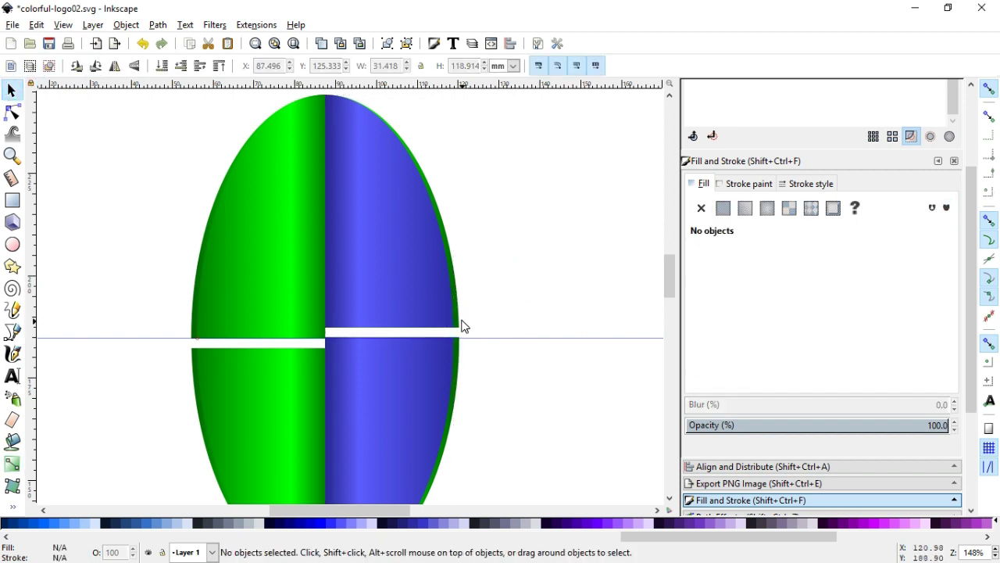
# Apply the front shape's blue gradient to the green back right half ellipse and set its outer stop to #212178.
pyautogui.click(462, 325)
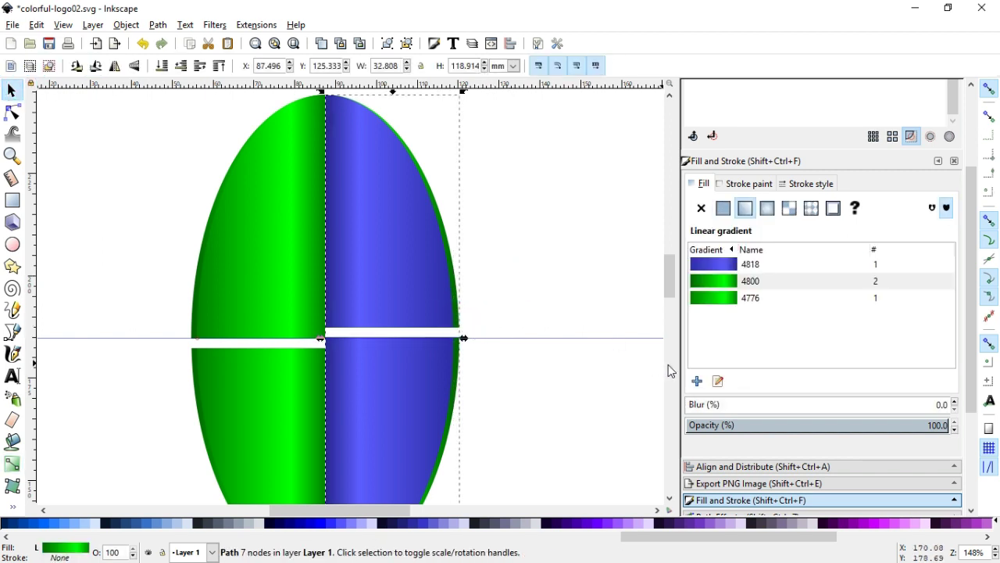
pyautogui.click(733, 265)
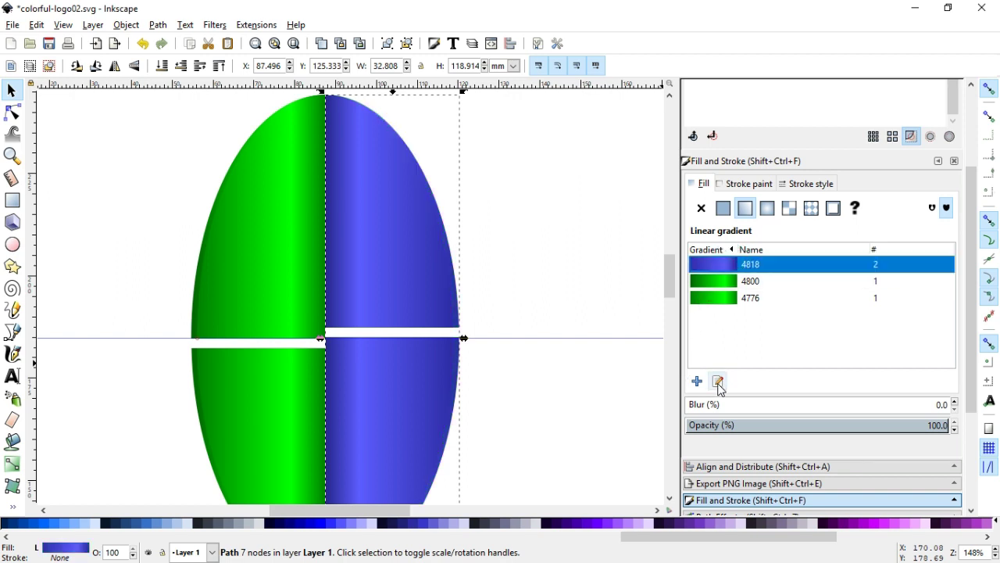
pyautogui.click(719, 382)
pyautogui.click(459, 338)
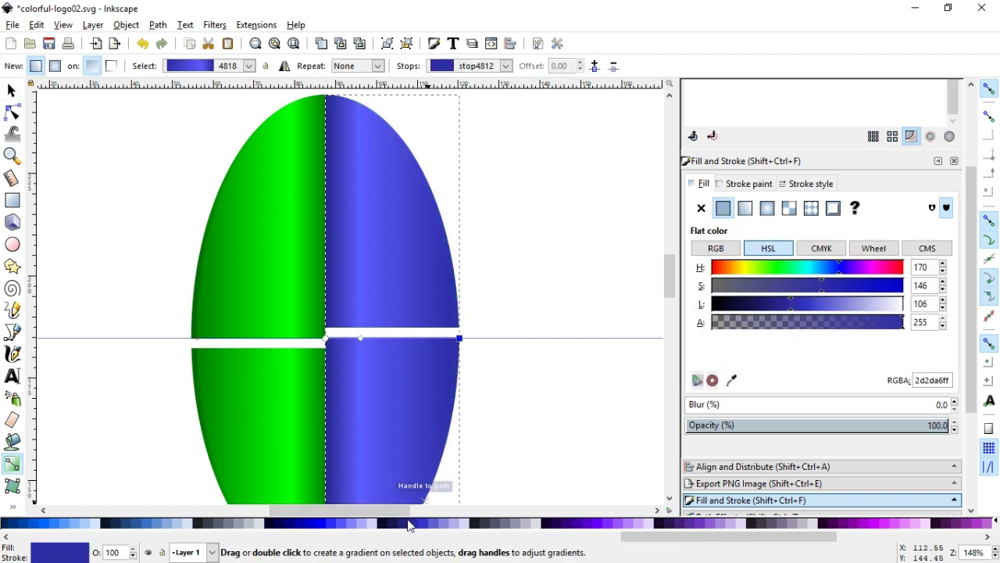
pyautogui.click(407, 527)
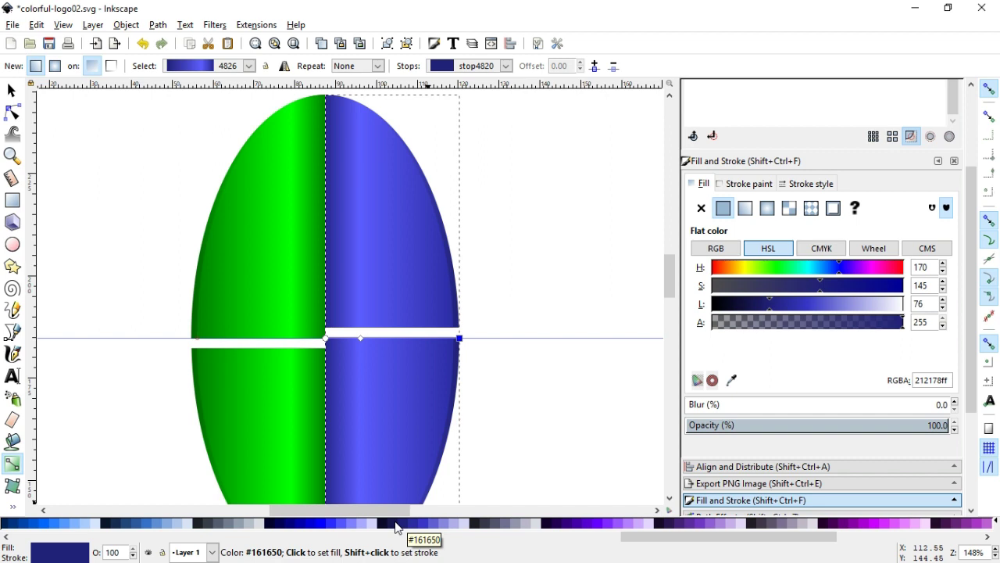
pyautogui.moveTo(669, 273)
pyautogui.mouseDown()
pyautogui.moveTo(671, 282)
pyautogui.moveTo(670, 271)
pyautogui.mouseUp()
pyautogui.click(12, 90)
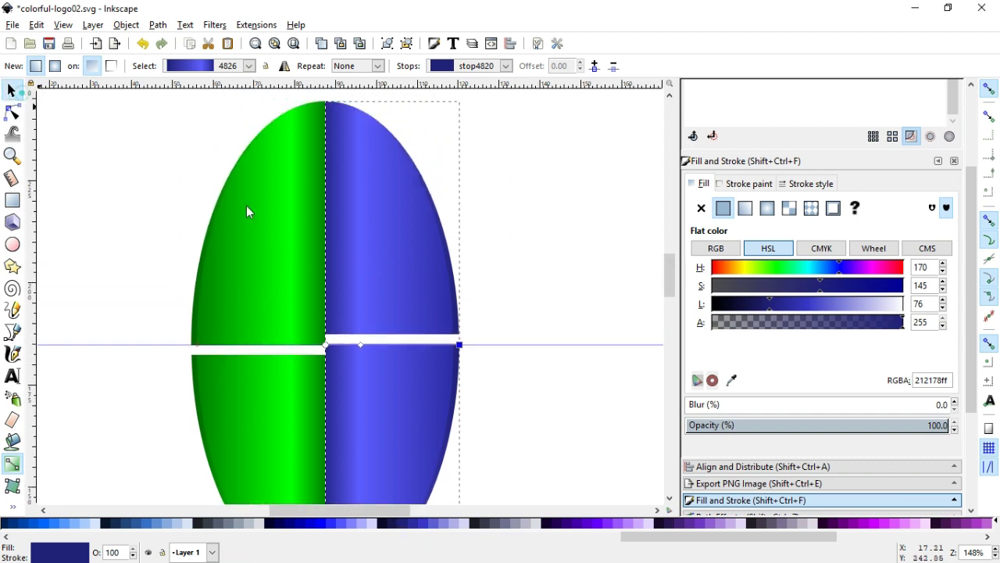
pyautogui.click(531, 281)
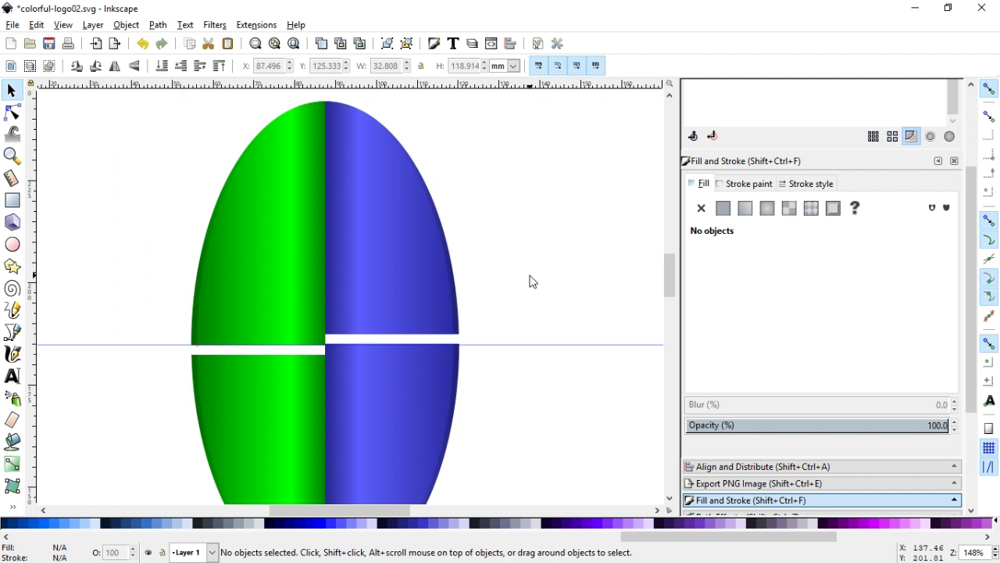
# Save the document, and duplicate all four half ellipses with the copies placed to the right of the originals.
pyautogui.press('-')
pyautogui.hotkey('ctrl', 's')
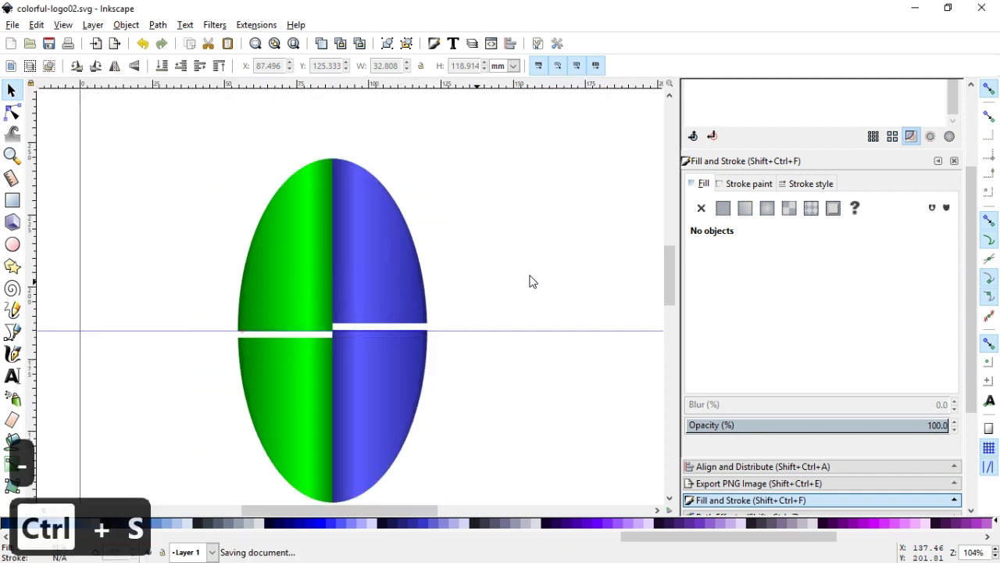
pyautogui.moveTo(194, 107); pyautogui.dragTo(469, 513)
pyautogui.rightClick(375, 363)
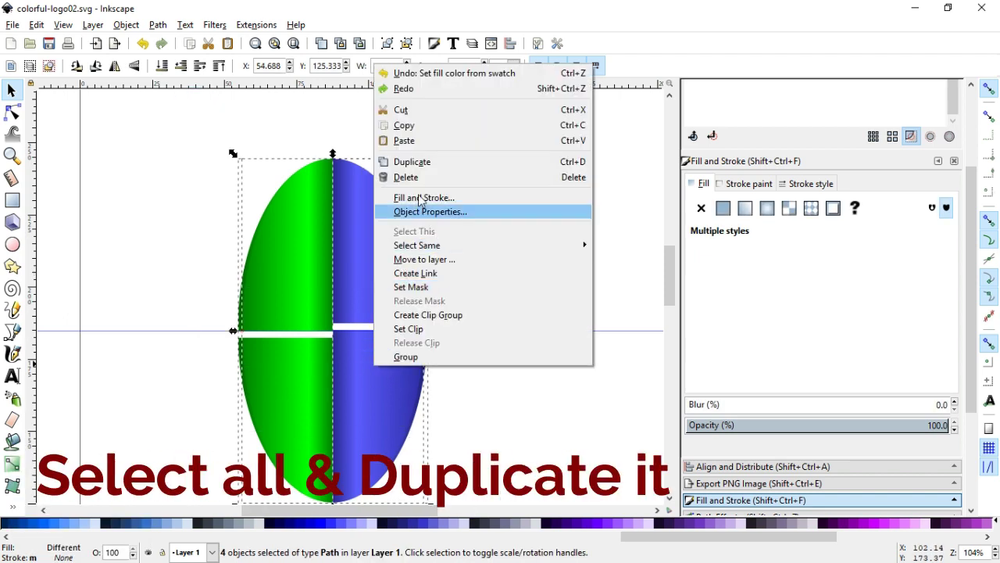
pyautogui.click(413, 164)
pyautogui.moveTo(370, 253); pyautogui.dragTo(582, 260)
pyautogui.click(419, 138)
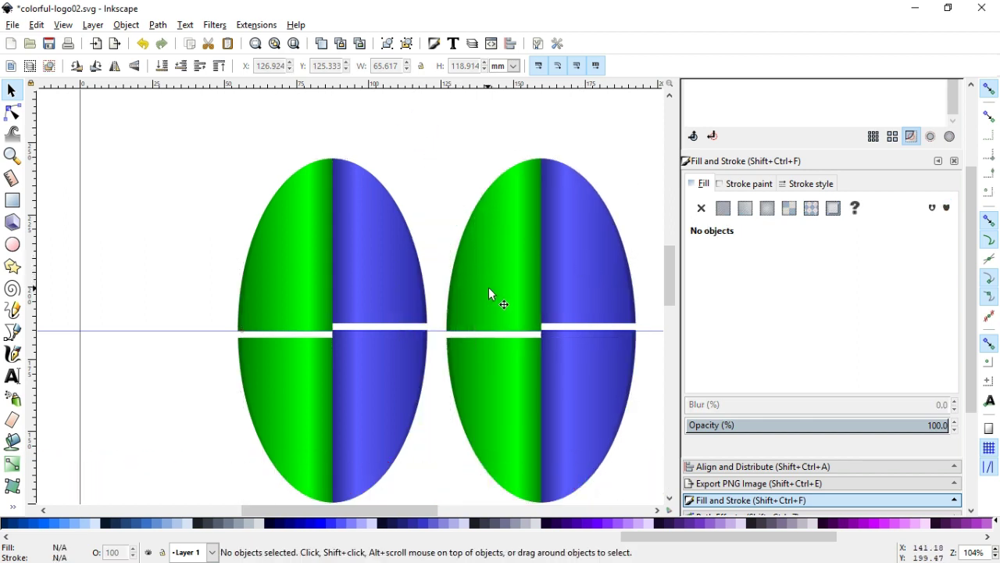
# Set both end gradient stops of the duplicated ellipse's front green half to orange #D45500.
pyautogui.click(494, 290)
pyautogui.click(718, 382)
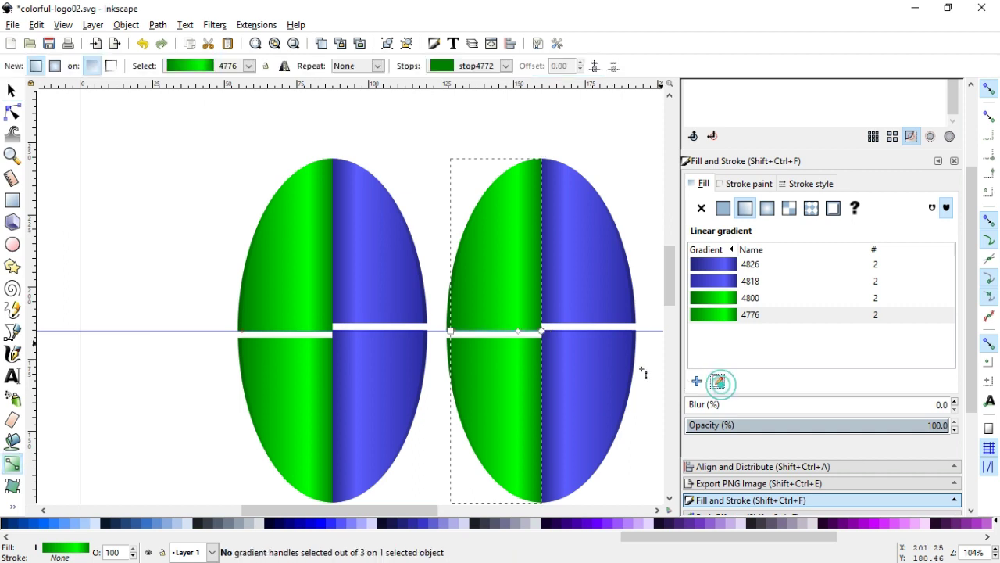
pyautogui.click(542, 332)
pyautogui.moveTo(663, 543); pyautogui.dragTo(117, 538)
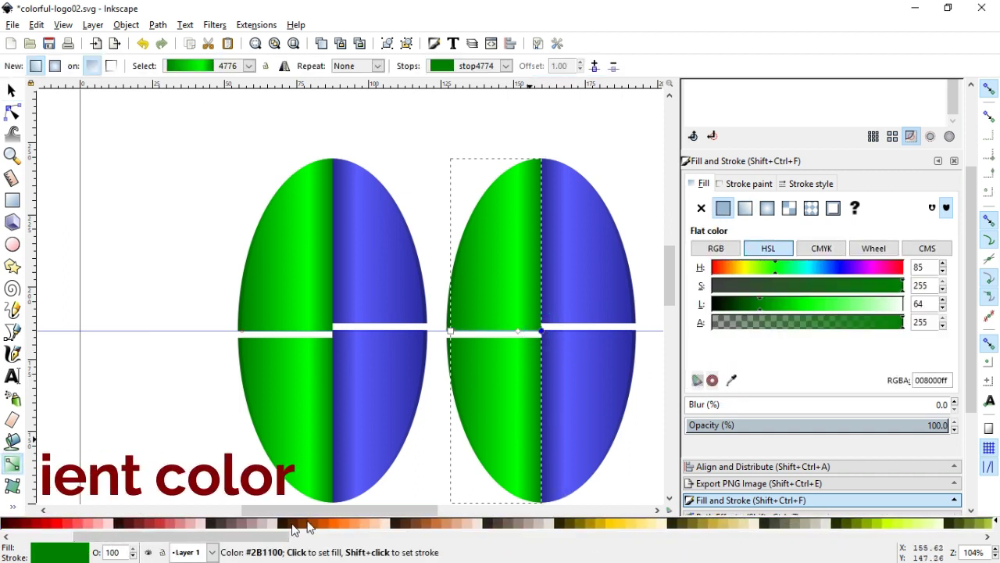
pyautogui.click(320, 525)
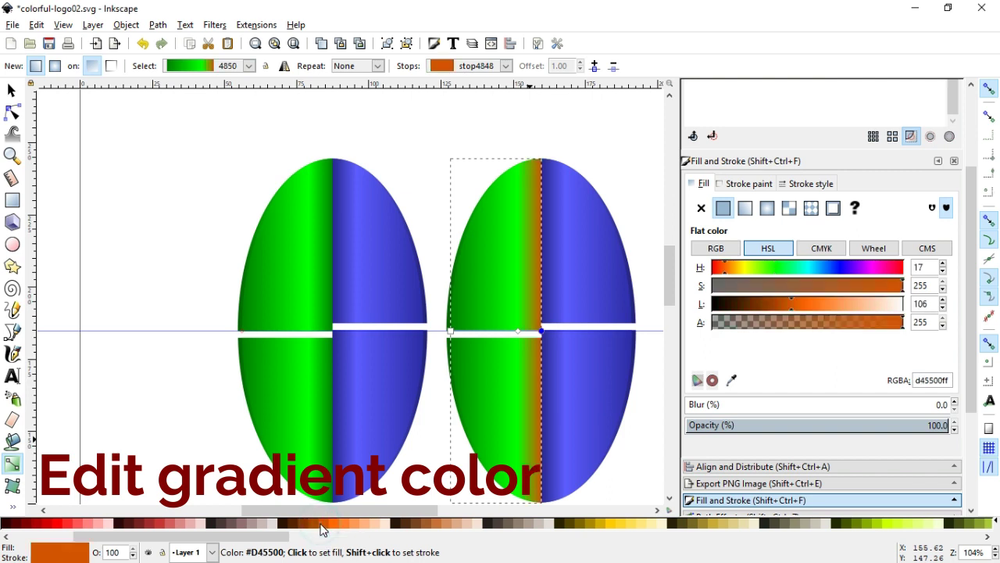
pyautogui.click(449, 331)
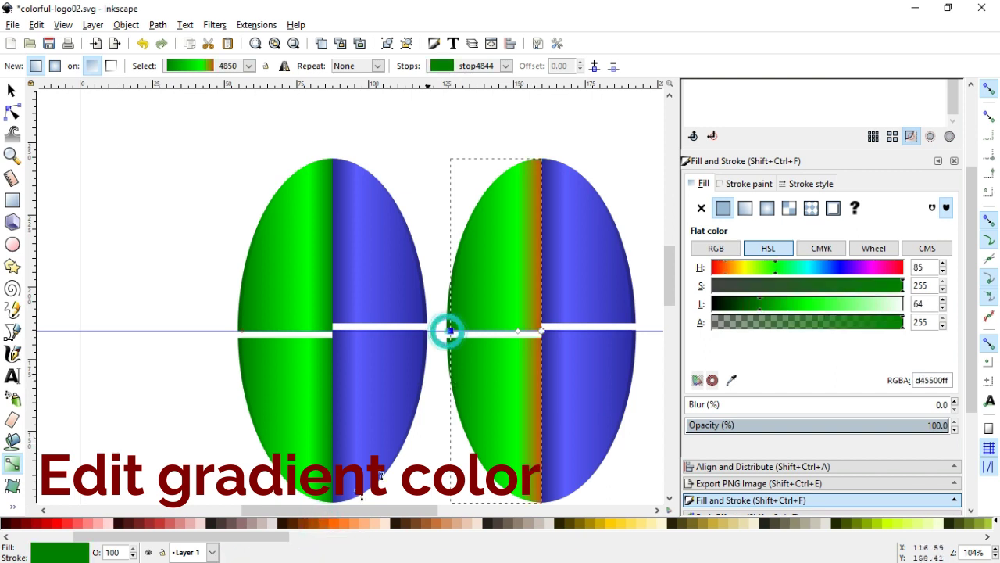
pyautogui.click(323, 530)
# Recolor the middle gradient stop of the duplicated ellipse's front left half to light orange #FF9045 at lightness 162.
pyautogui.click(518, 332)
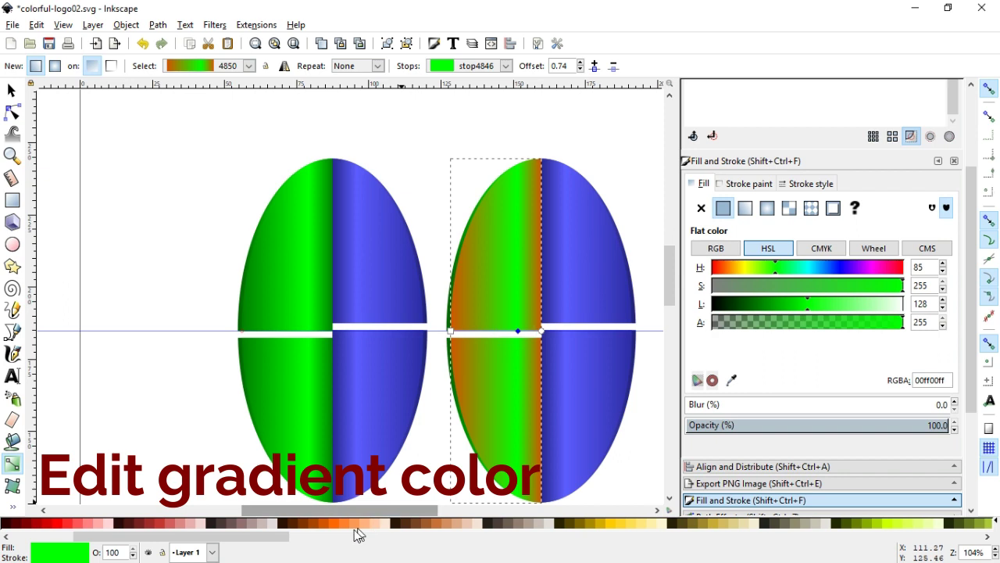
pyautogui.click(344, 527)
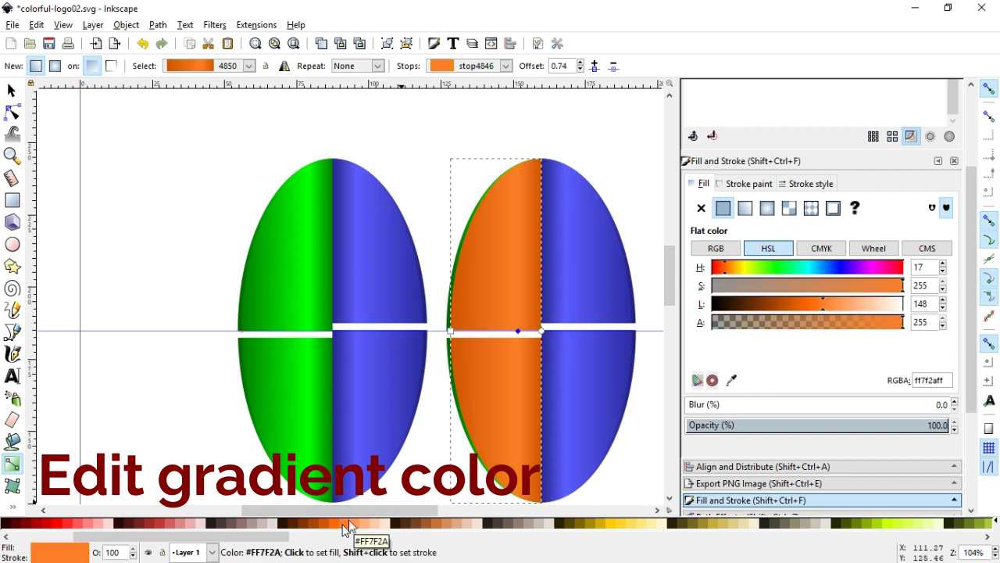
pyautogui.moveTo(830, 303); pyautogui.dragTo(838, 305)
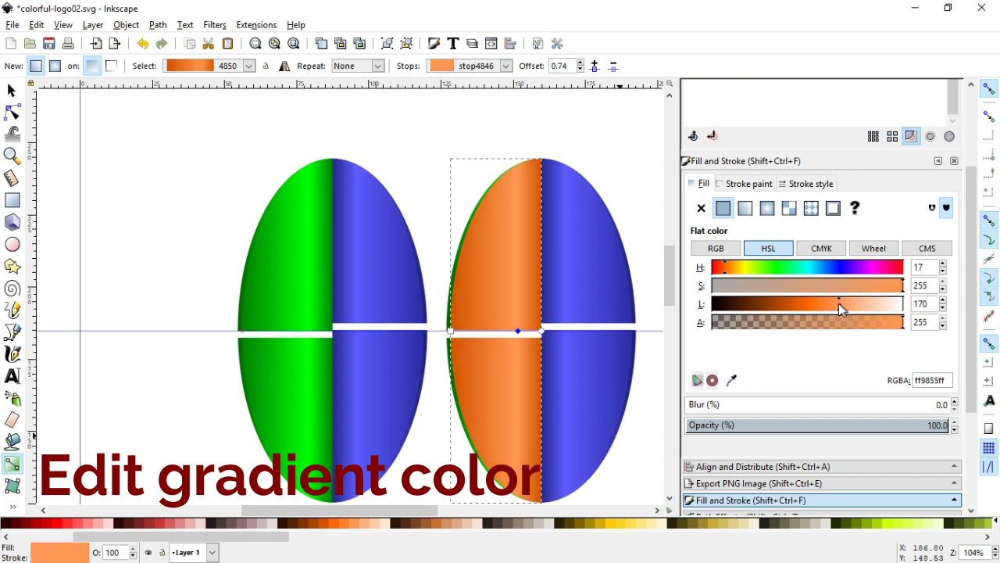
pyautogui.click(346, 527)
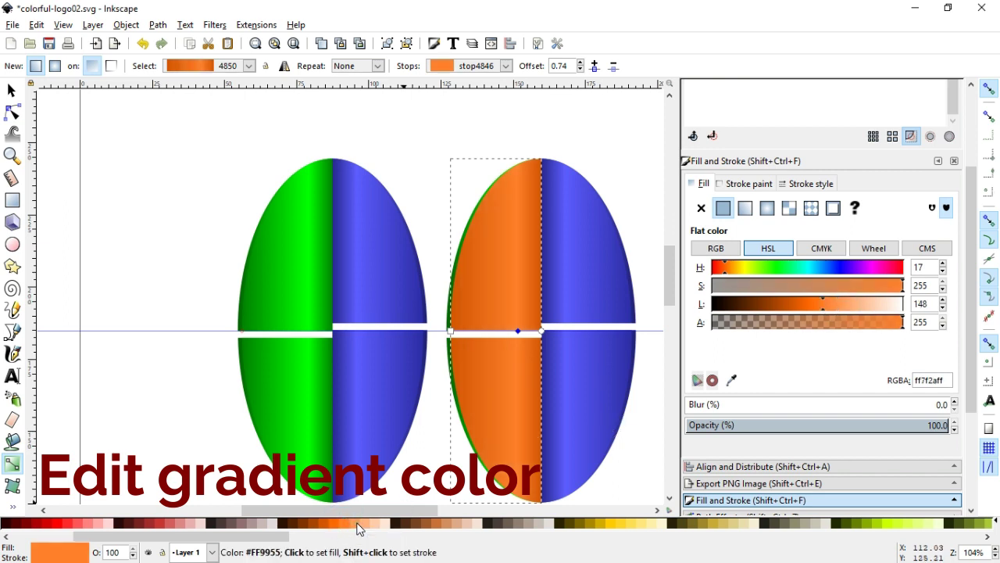
pyautogui.click(358, 529)
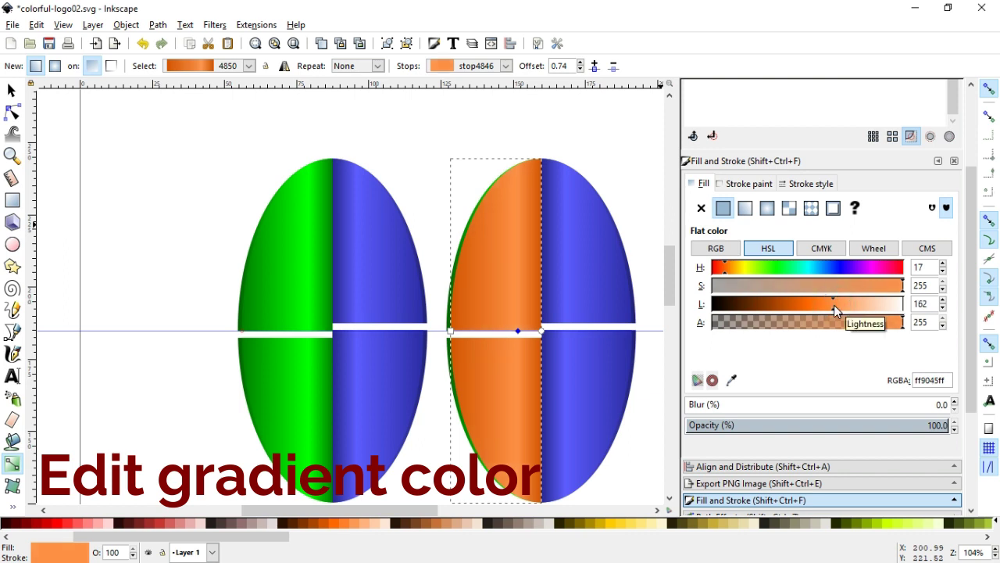
pyautogui.click(834, 305)
pyautogui.click(12, 91)
pyautogui.click(172, 162)
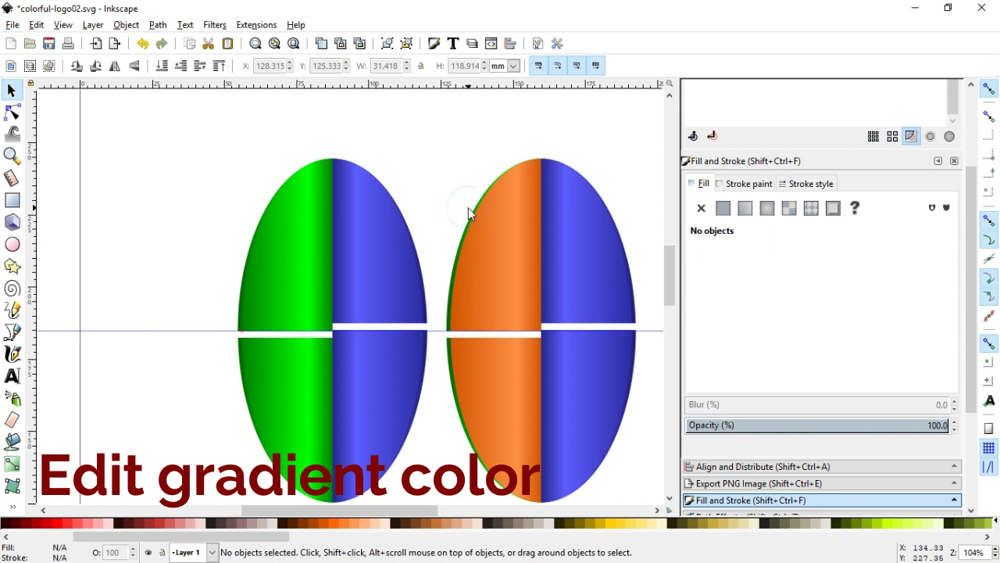
# Set the outer gradient stop of the duplicated ellipse's green back left half to orange #D45500.
pyautogui.click(461, 233)
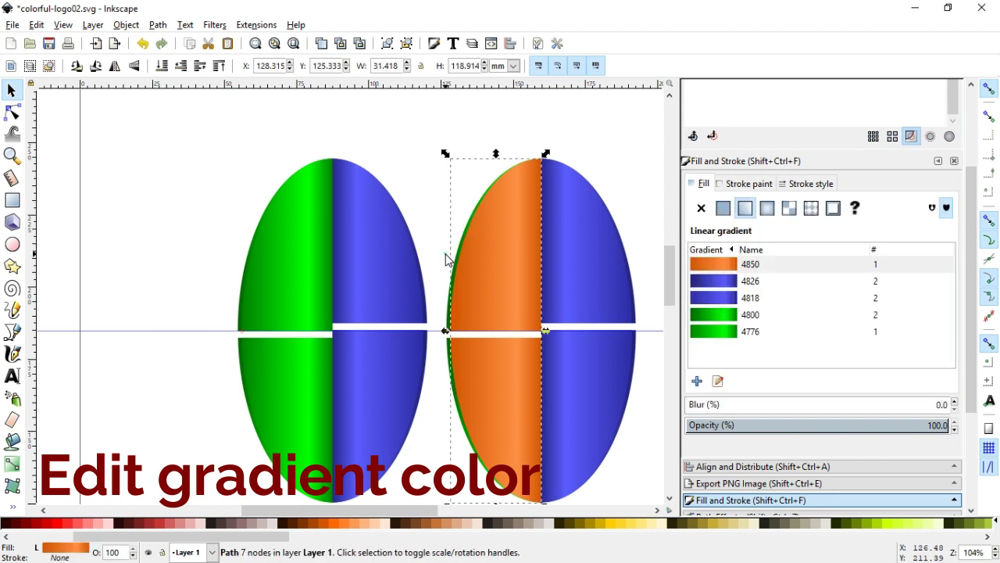
pyautogui.click(444, 352)
pyautogui.click(442, 347)
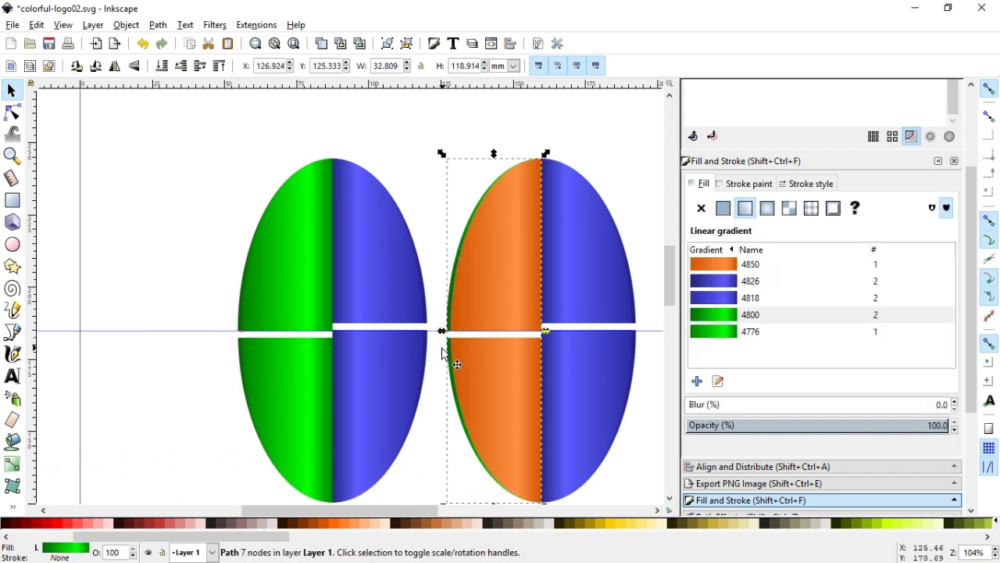
pyautogui.click(718, 380)
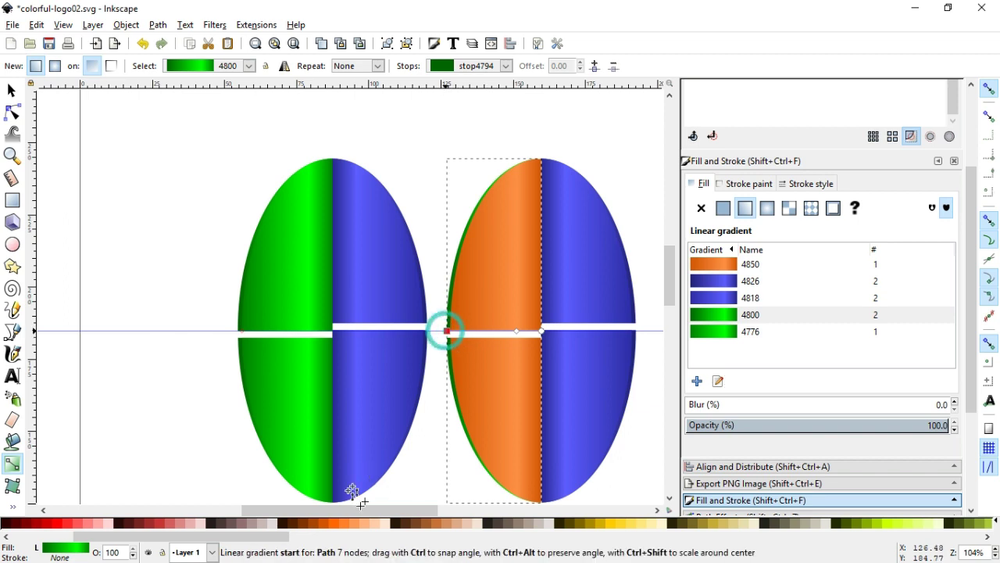
pyautogui.click(447, 332)
pyautogui.click(325, 525)
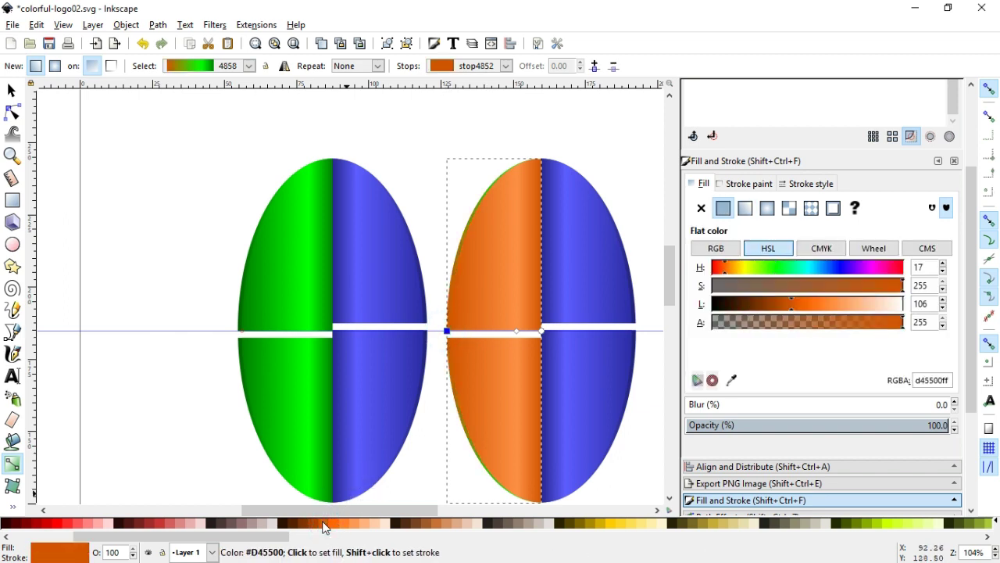
# Recolor the duplicated ellipse's back left half gradient: outer stop #AA4400, inner stop #FF7F2A and middle stop #FF9955.
pyautogui.click(317, 525)
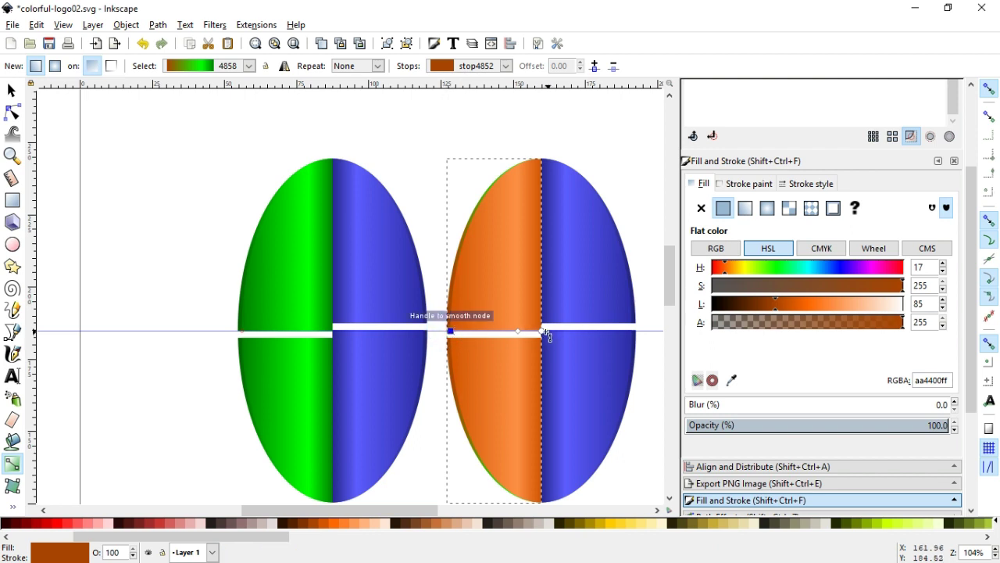
pyautogui.click(545, 332)
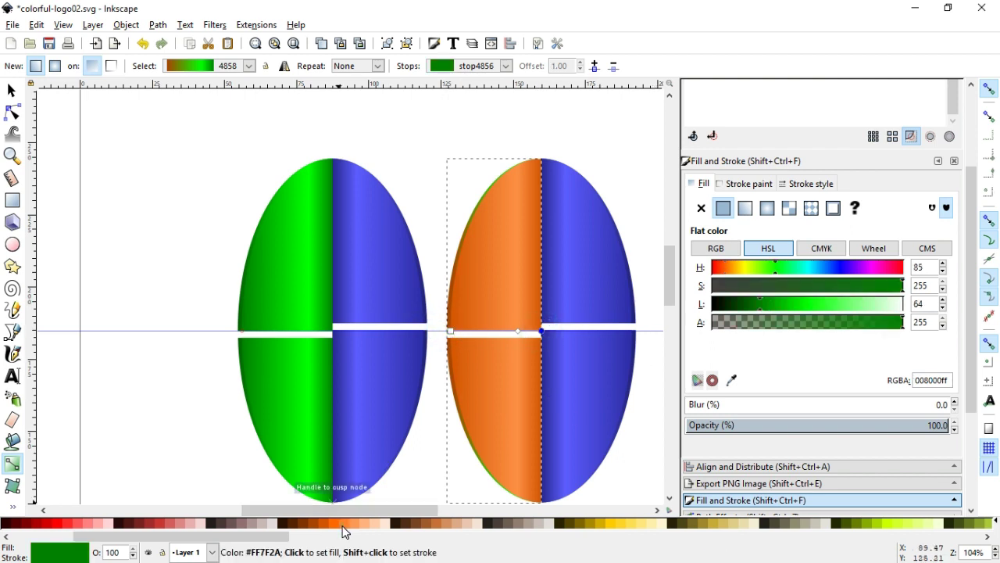
pyautogui.click(346, 531)
pyautogui.click(517, 332)
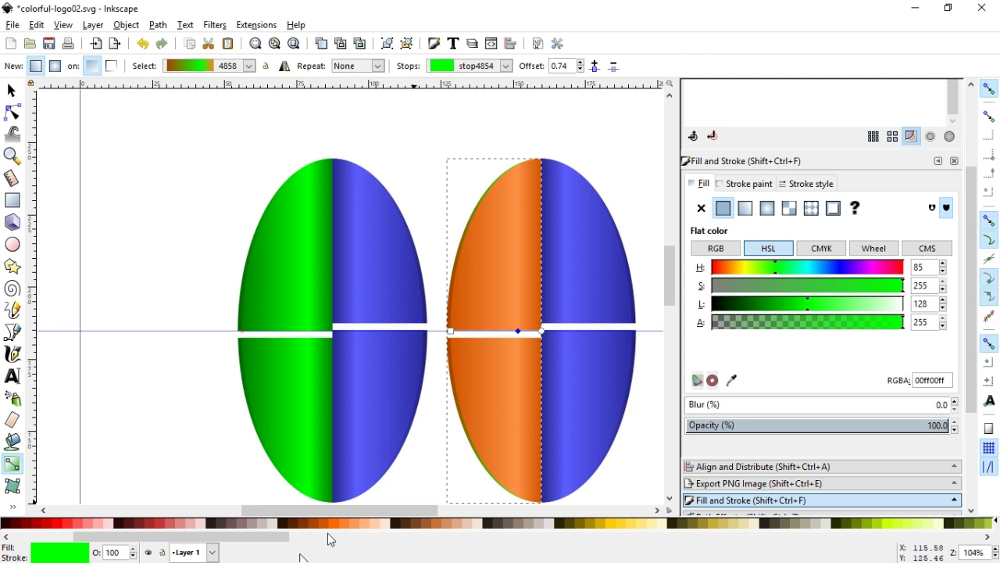
pyautogui.click(352, 531)
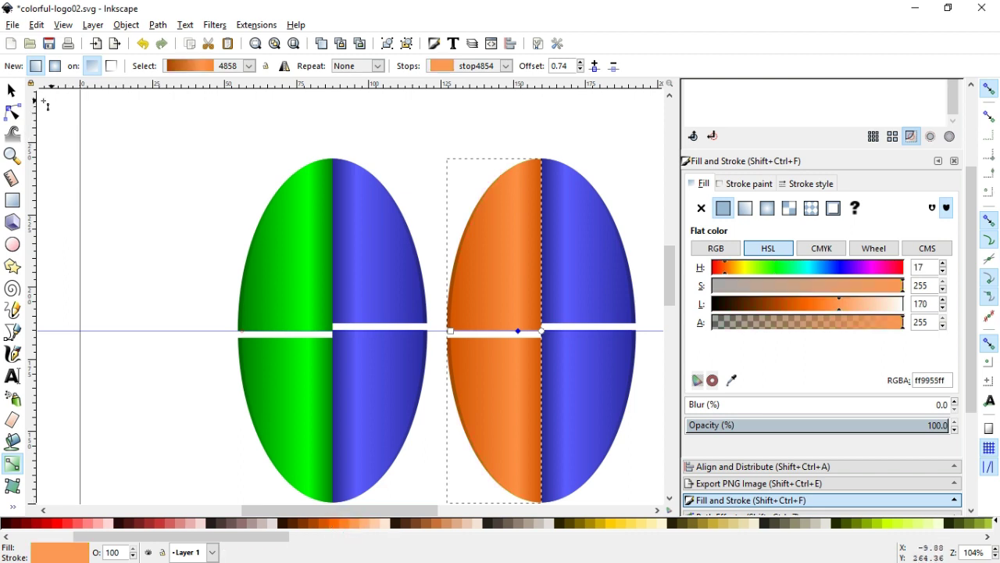
pyautogui.press('s')
pyautogui.click(125, 224)
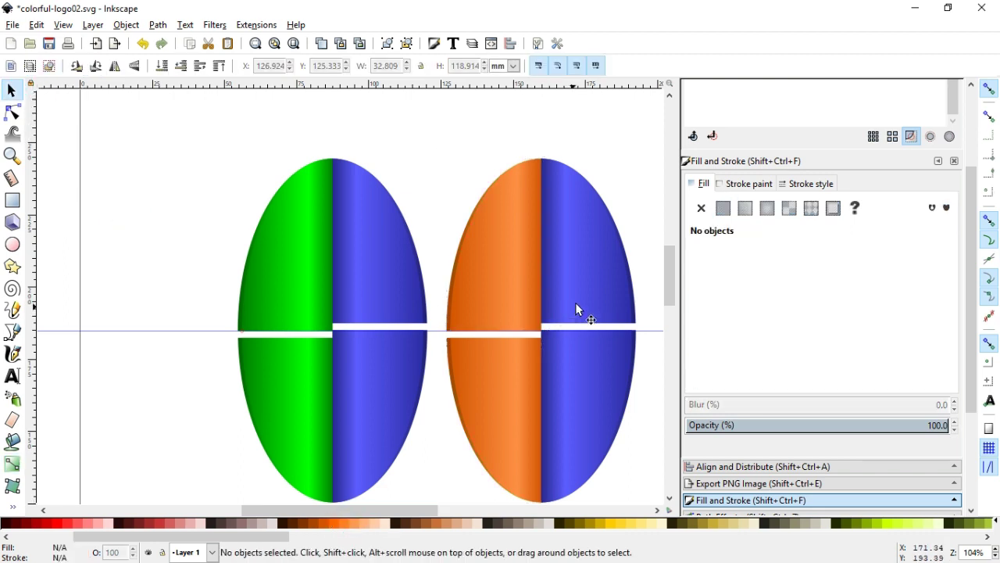
# Recolor the duplicated ellipse's front blue half with red gradient stops, both ends #D40000 and the middle #FF0000.
pyautogui.click(579, 297)
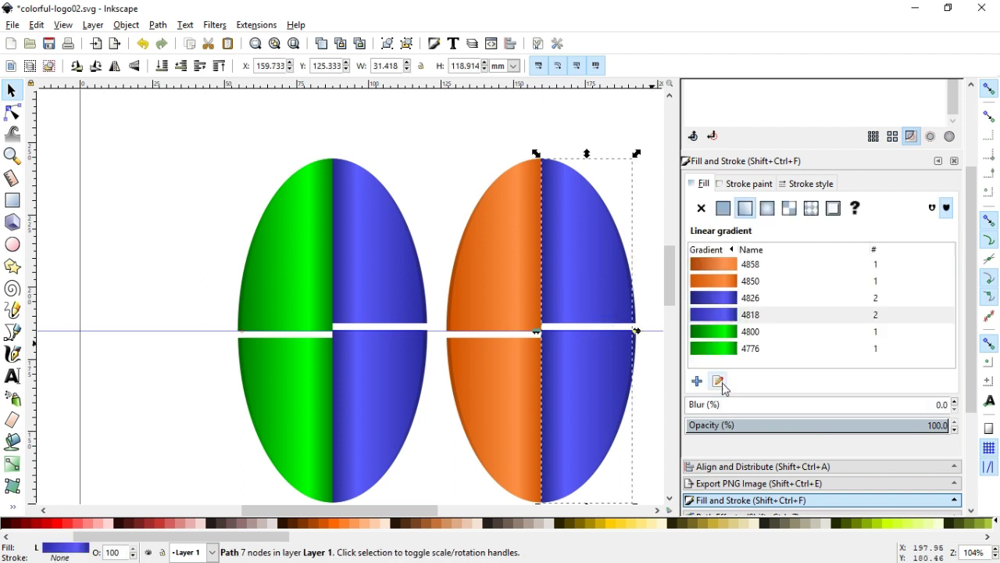
pyautogui.press('g')
pyautogui.click(543, 331)
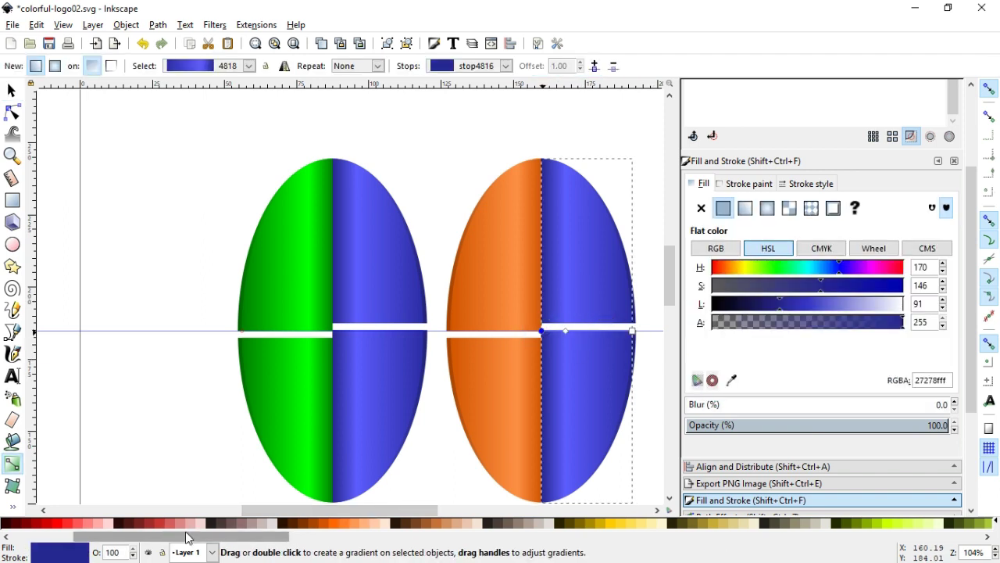
pyautogui.click(260, 528)
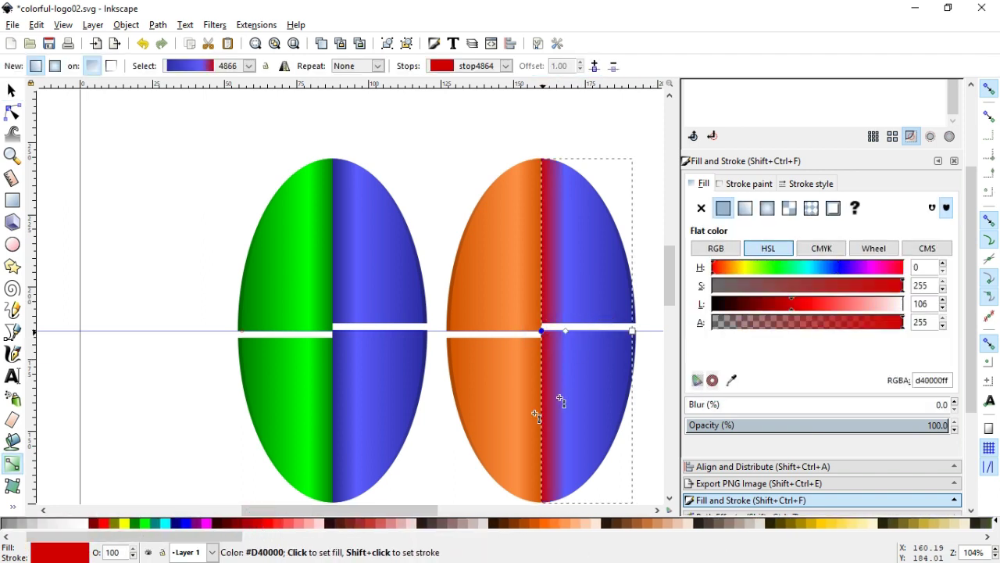
pyautogui.click(633, 331)
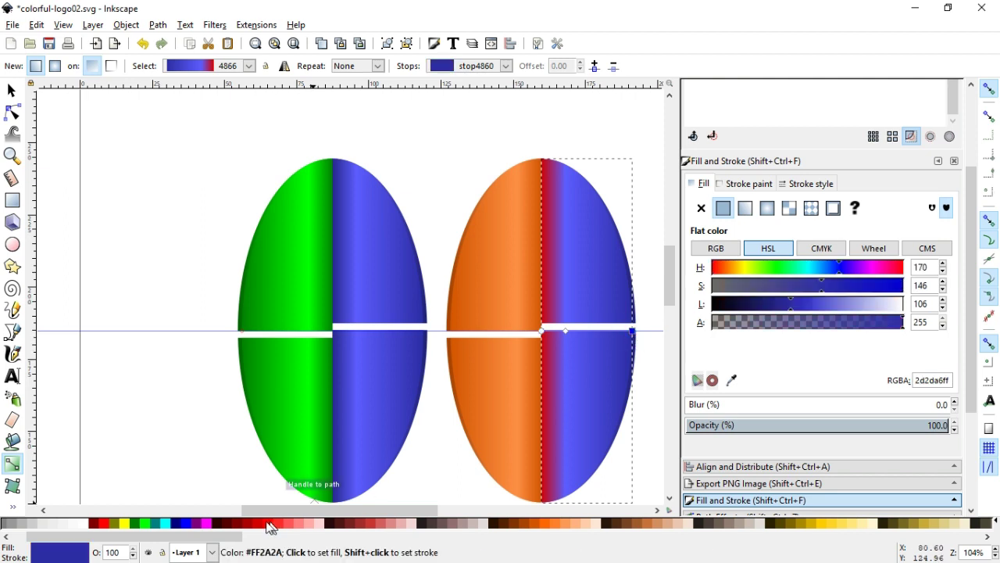
pyautogui.click(260, 523)
pyautogui.click(567, 331)
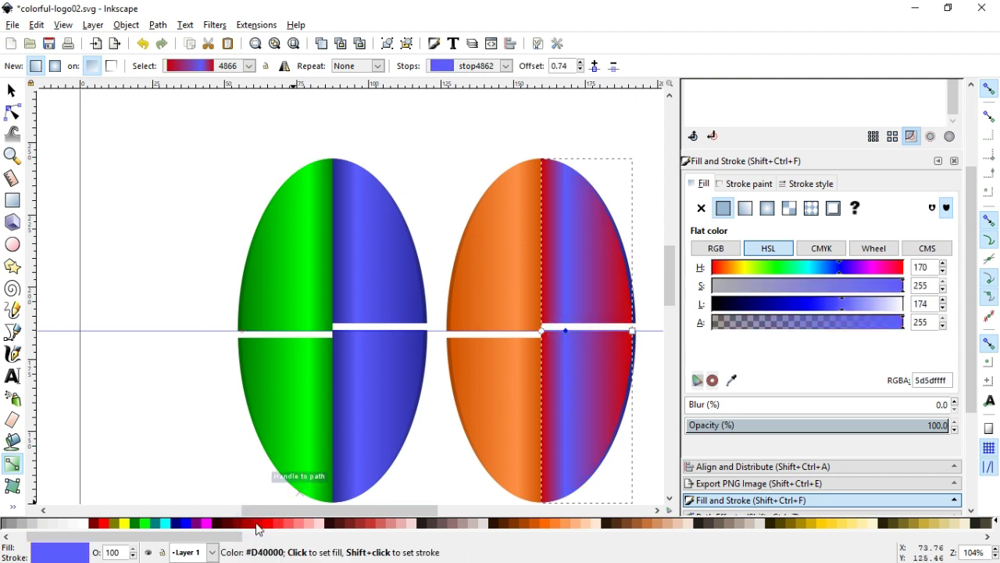
pyautogui.click(271, 529)
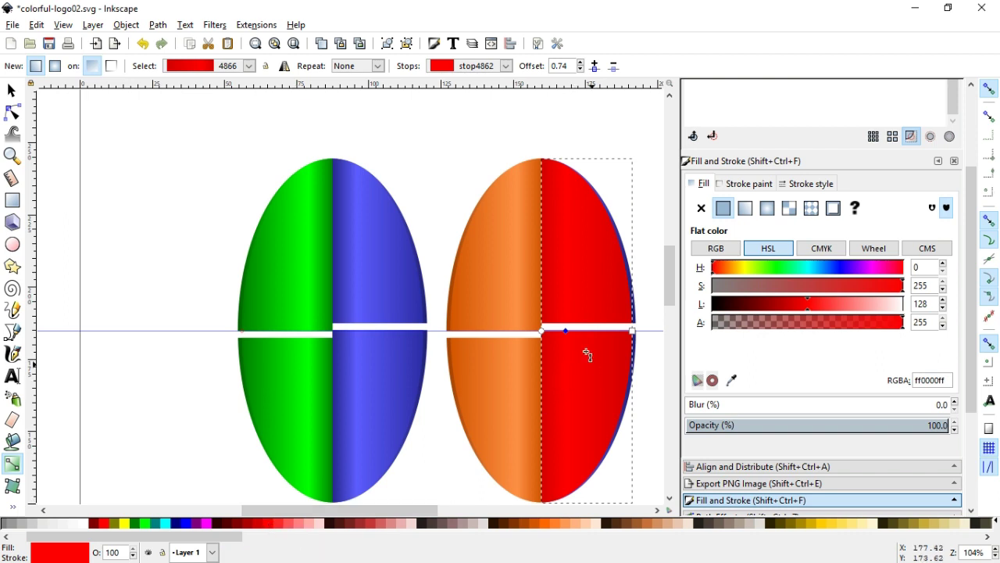
# Darken both end stops of the front red half's gradient to #AA0000 and shift its middle stop to offset 0.69.
pyautogui.click(542, 332)
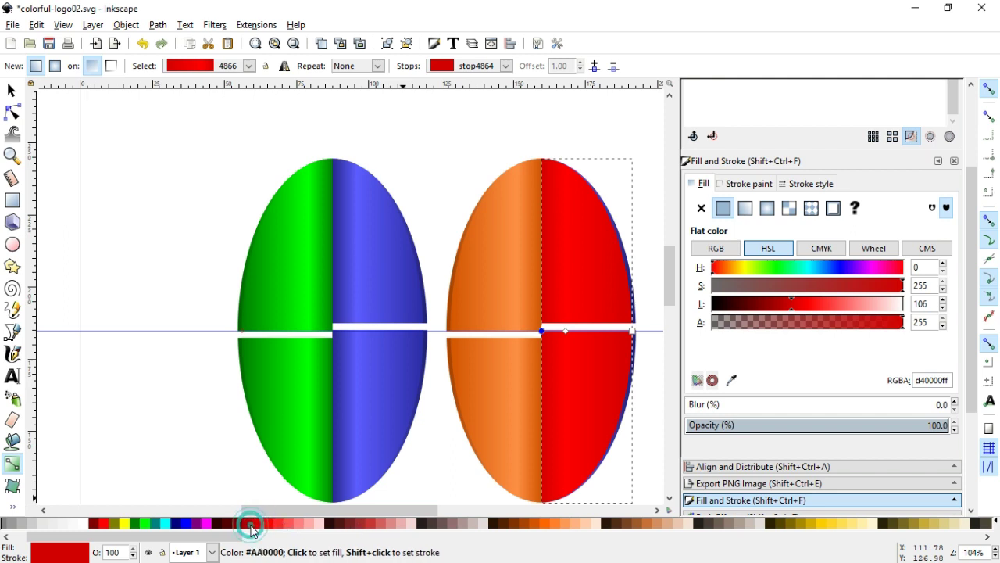
pyautogui.click(633, 331)
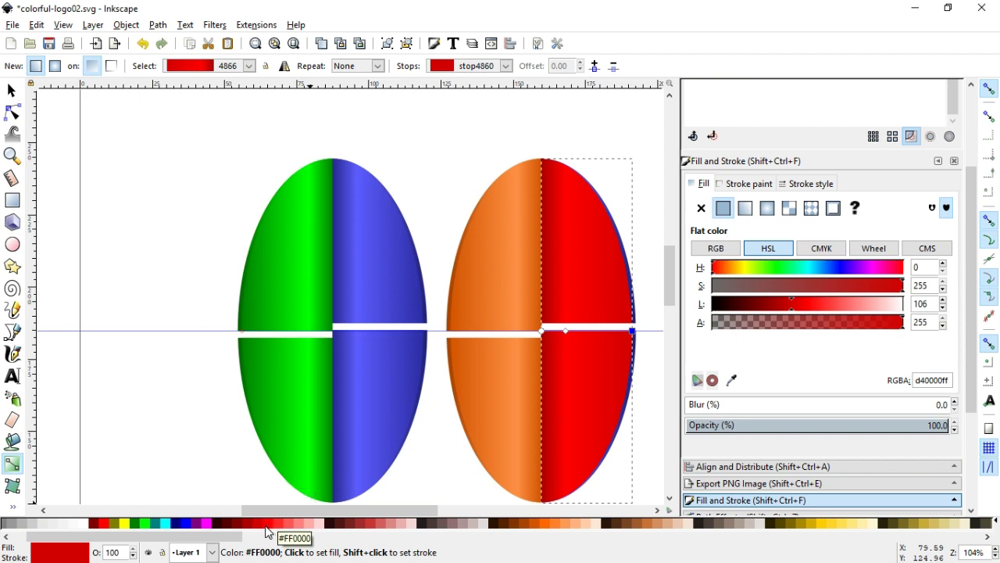
pyautogui.click(252, 530)
pyautogui.click(566, 333)
pyautogui.click(570, 331)
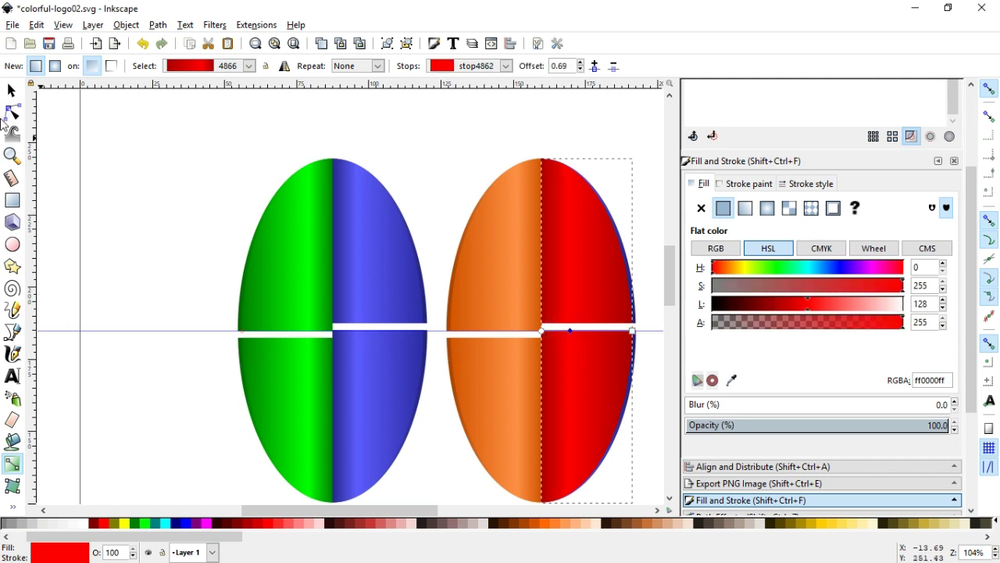
# Apply the existing red gradient to the duplicated ellipse's blue back right half.
pyautogui.click(11, 92)
pyautogui.click(618, 219)
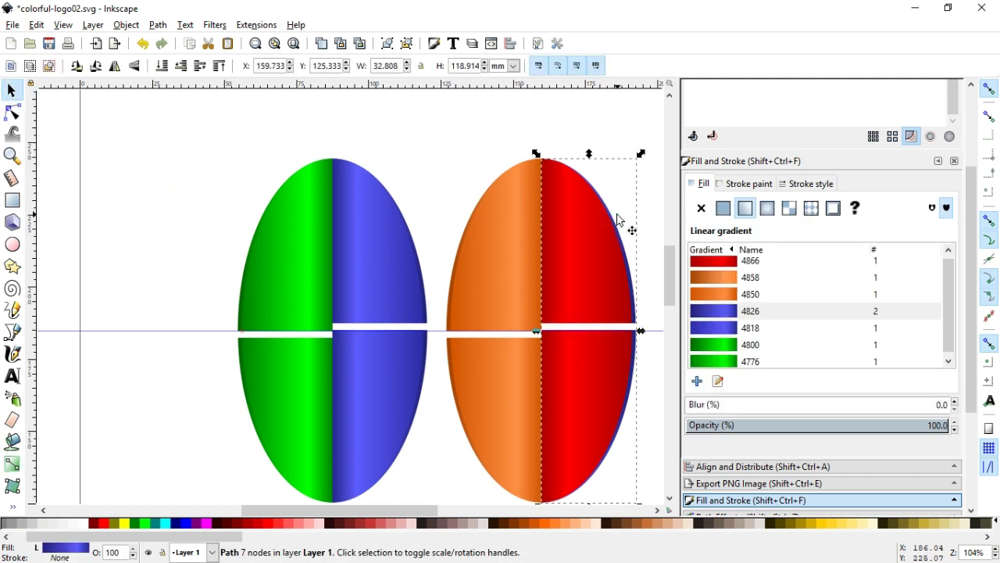
pyautogui.click(725, 264)
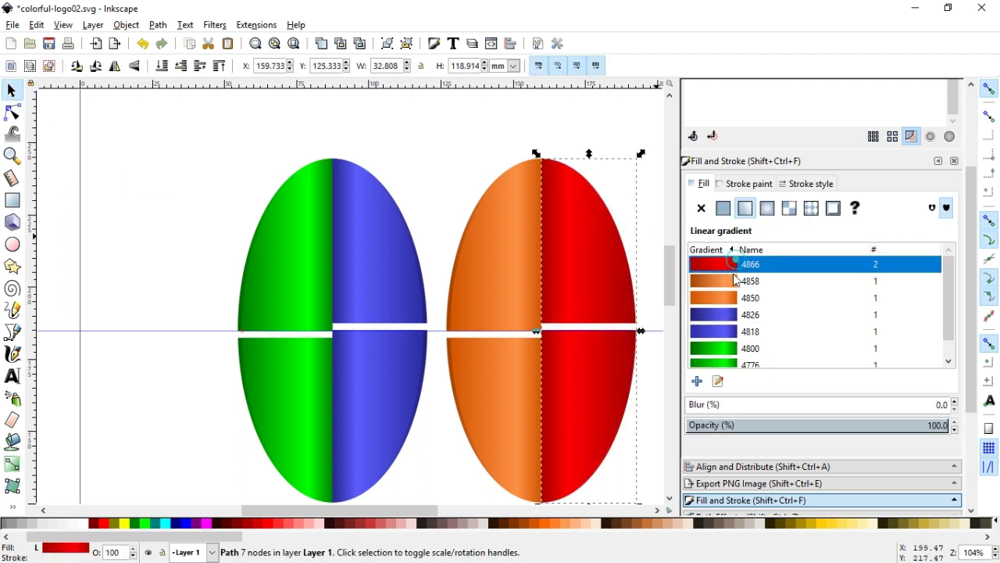
# Darken the outer gradient stop of the duplicated ellipse's back right half to a deep dark red.
pyautogui.click(719, 383)
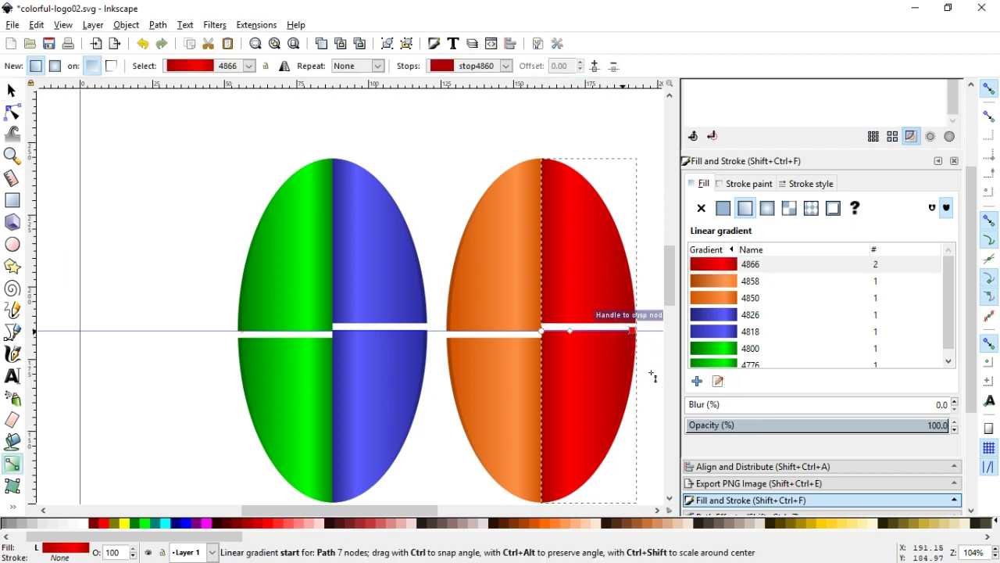
pyautogui.click(633, 331)
pyautogui.click(760, 305)
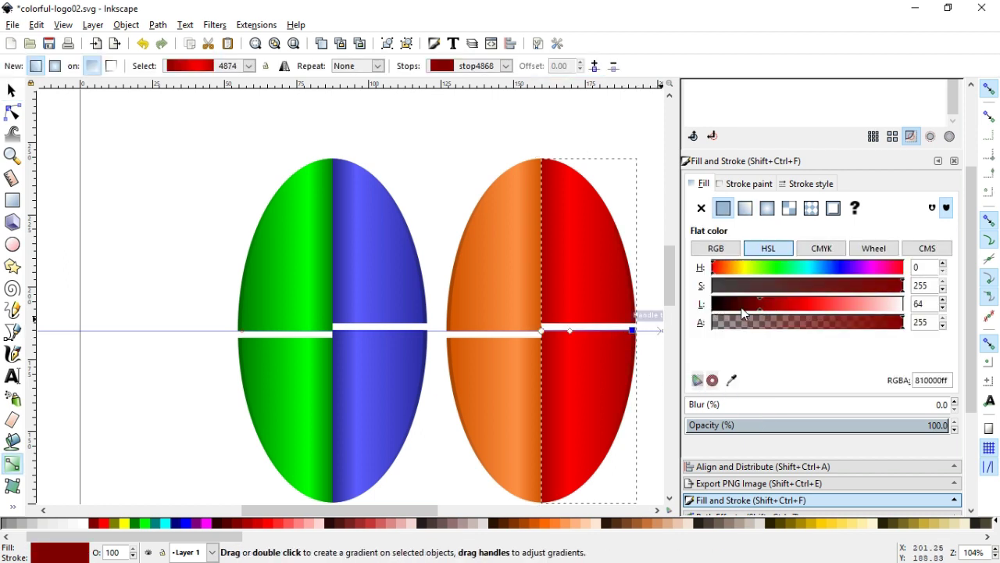
pyautogui.click(748, 311)
pyautogui.click(11, 91)
pyautogui.click(120, 170)
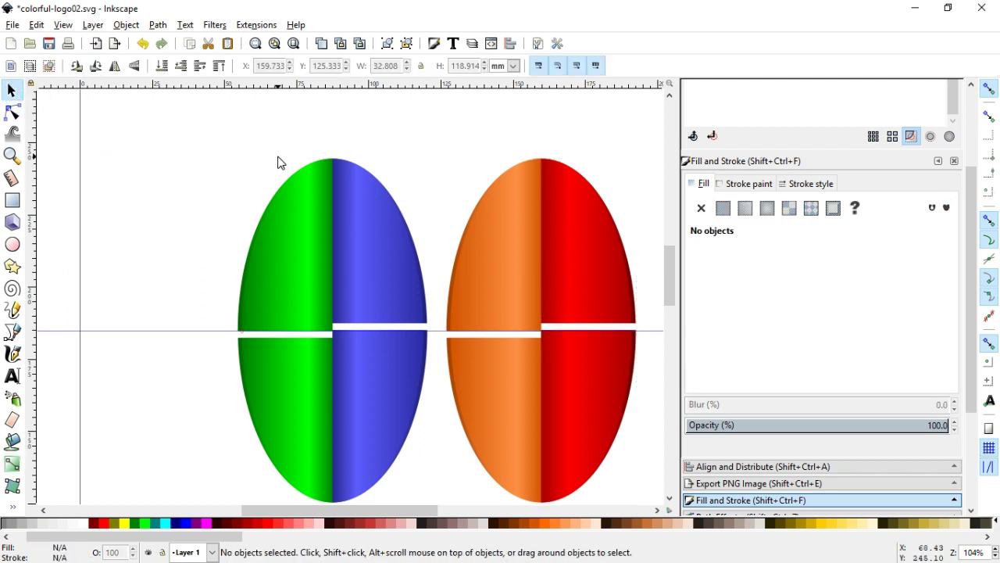
# Select all eight half-ellipse paths, try to ungroup them, and break them apart into separate upper and lower pieces.
pyautogui.press('-')
pyautogui.moveTo(177, 136); pyautogui.dragTo(593, 478)
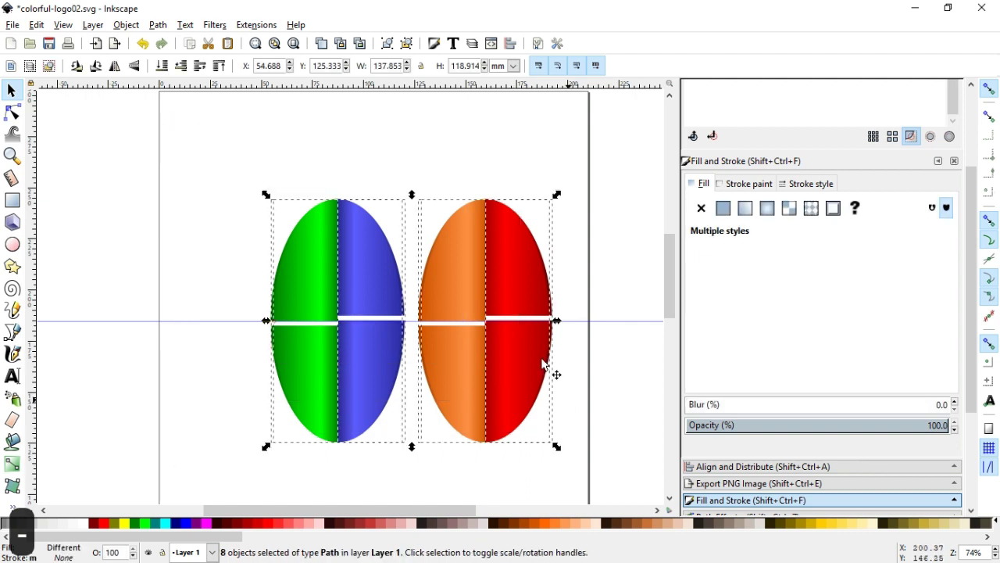
pyautogui.click(126, 25)
pyautogui.click(160, 146)
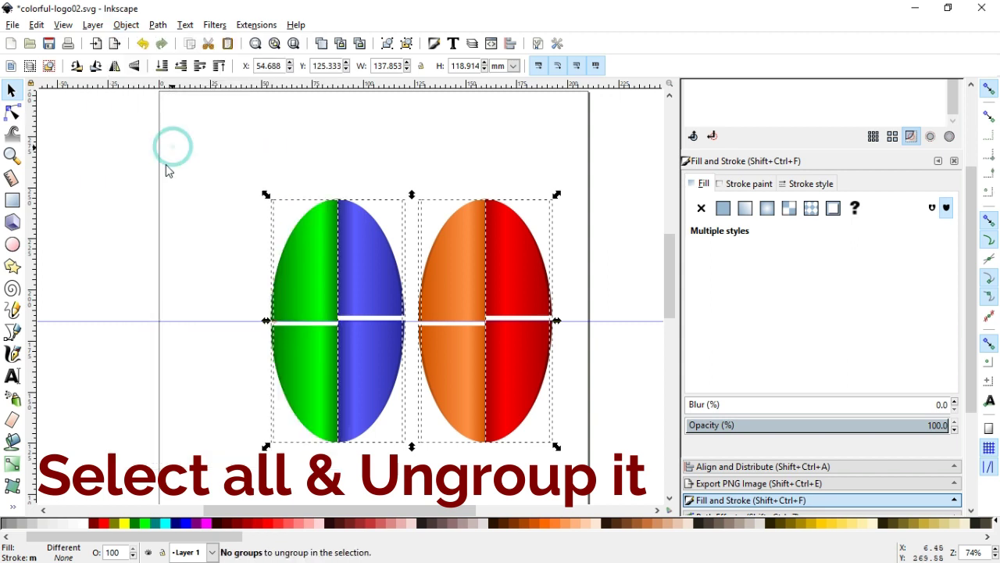
pyautogui.click(159, 25)
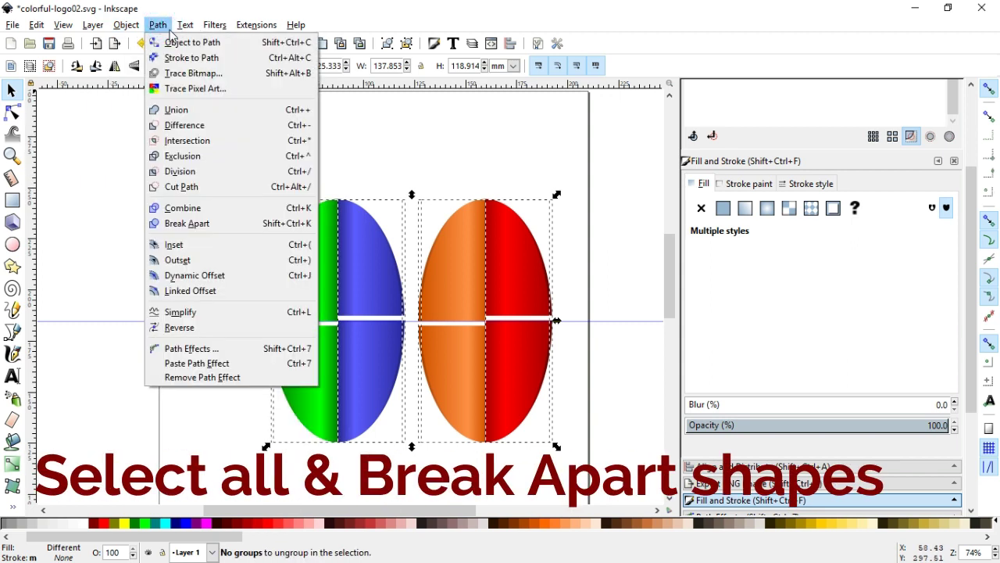
pyautogui.click(187, 223)
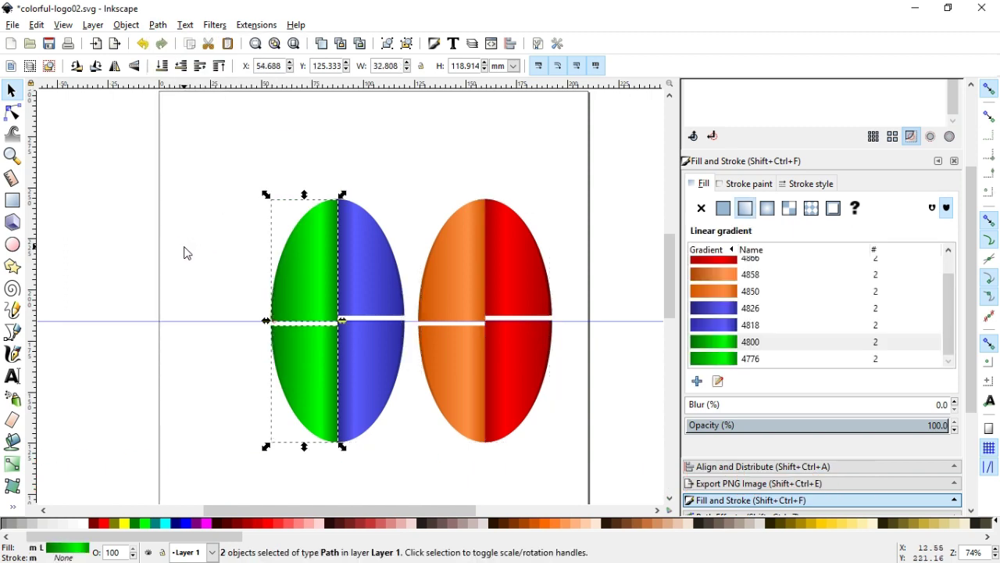
pyautogui.click(185, 250)
pyautogui.click(359, 256)
pyautogui.click(392, 396)
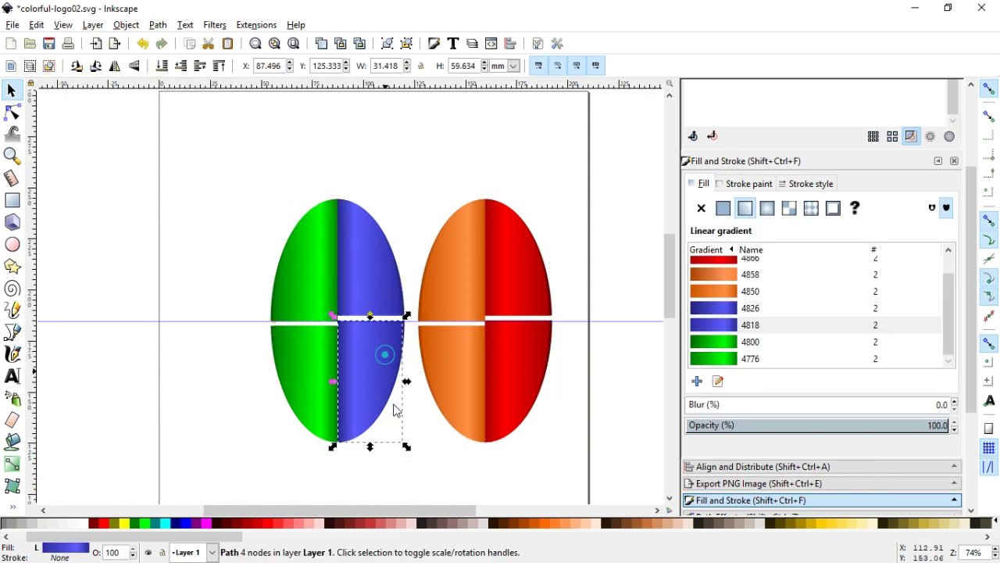
pyautogui.click(246, 167)
# Group the overlapping front and back pieces in each of the four quarters of the green and blue ellipse.
pyautogui.moveTo(231, 147); pyautogui.dragTo(350, 339)
pyautogui.hotkey('ctrl', 'g')
pyautogui.moveTo(428, 170); pyautogui.dragTo(323, 328)
pyautogui.hotkey('ctrl', 'g')
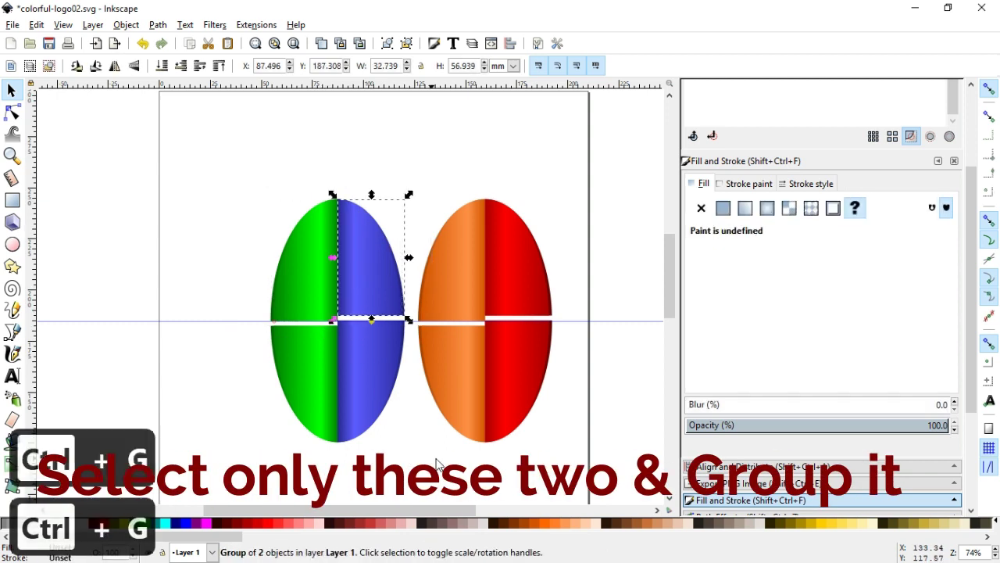
pyautogui.click(440, 468)
pyautogui.moveTo(436, 458); pyautogui.dragTo(333, 313)
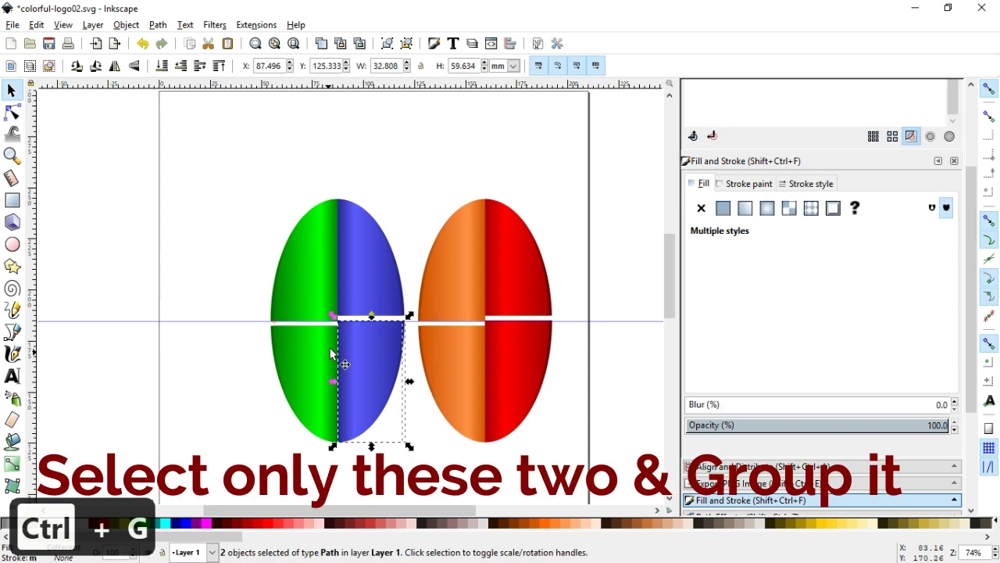
pyautogui.hotkey('ctrl', 'g')
pyautogui.moveTo(246, 305); pyautogui.dragTo(357, 442)
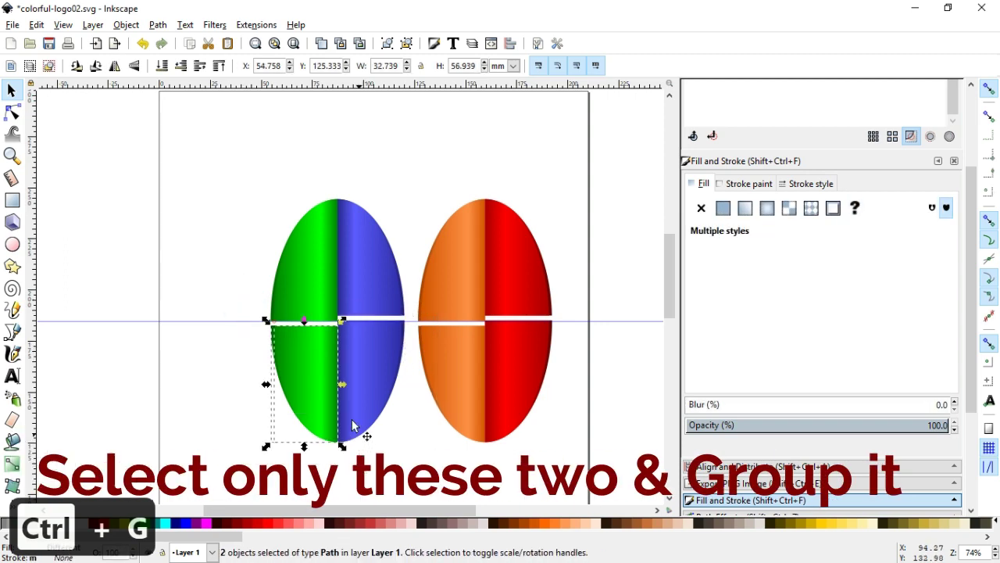
pyautogui.hotkey('ctrl', 'g')
# Group the overlapping front and back pieces in each of the four quarters of the orange and red ellipse.
pyautogui.click(543, 440)
pyautogui.moveTo(586, 473); pyautogui.dragTo(472, 308)
pyautogui.hotkey('ctrl', 'g')
pyautogui.moveTo(469, 168); pyautogui.dragTo(593, 338)
pyautogui.hotkey('ctrl', 'g')
pyautogui.moveTo(389, 159); pyautogui.dragTo(504, 338)
pyautogui.hotkey('ctrl', 'g')
pyautogui.moveTo(495, 469); pyautogui.dragTo(412, 314)
pyautogui.hotkey('ctrl', 'g')
pyautogui.click(415, 179)
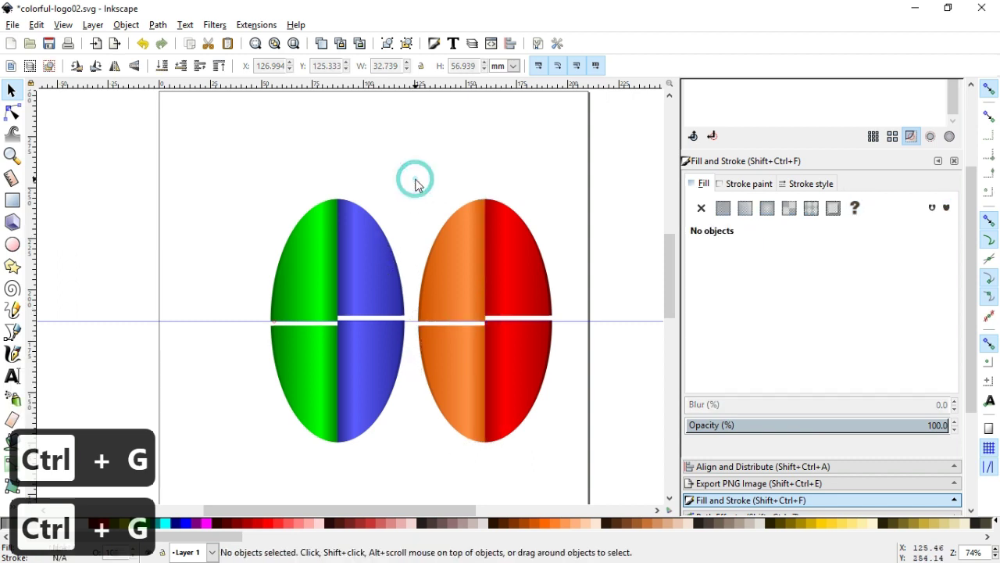
# Rotate the four green and blue quarter groups together by -45° and move them slightly left, clear of the orange ellipse.
pyautogui.moveTo(250, 147); pyautogui.dragTo(417, 460)
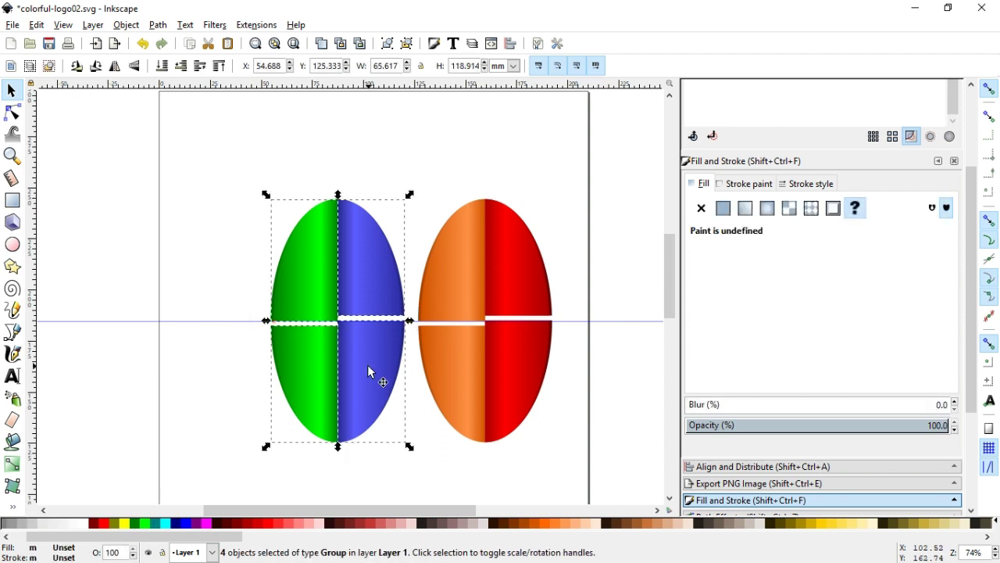
pyautogui.click(364, 357)
pyautogui.hotkey('shift', 'ctrl', 'm')
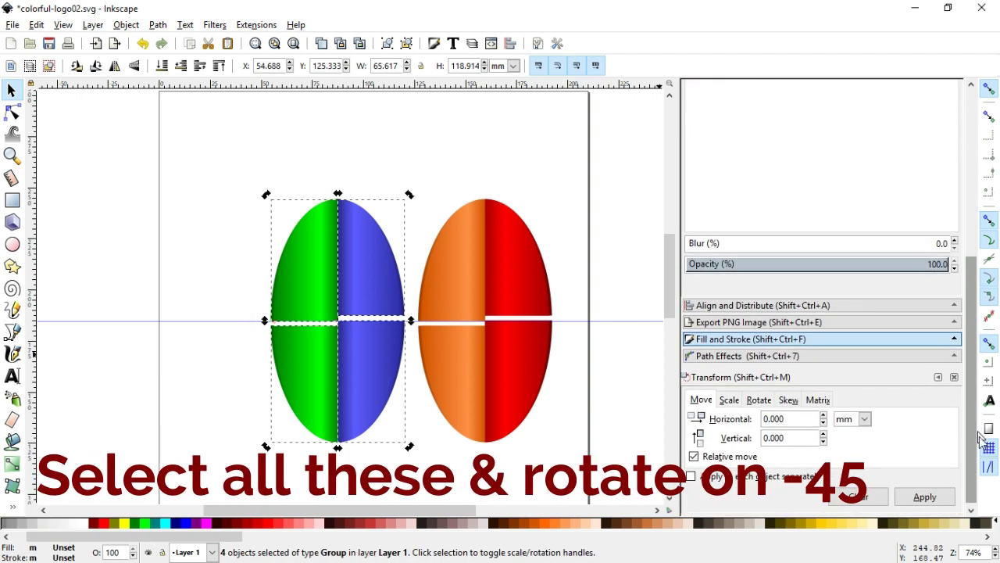
pyautogui.click(759, 399)
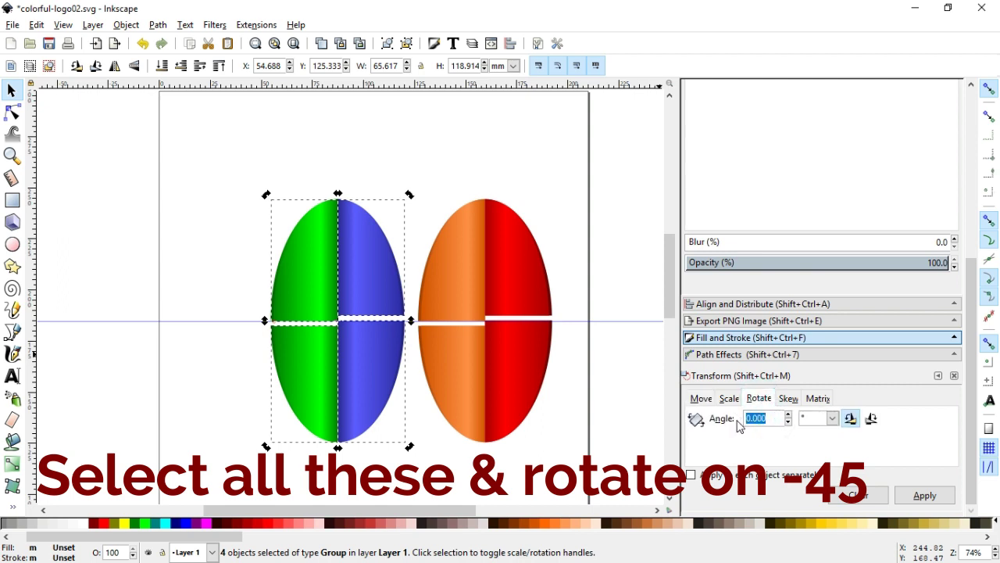
pyautogui.write('-45')
pyautogui.click(924, 495)
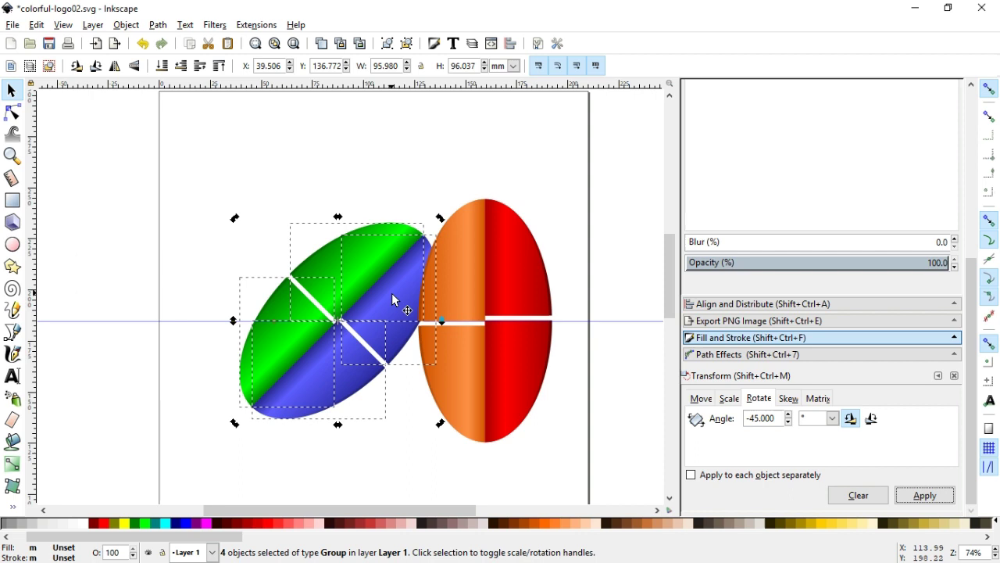
pyautogui.moveTo(379, 293); pyautogui.dragTo(368, 297)
pyautogui.click(390, 174)
# Rotate the four orange and red quarter groups together by 45°.
pyautogui.moveTo(385, 168); pyautogui.dragTo(598, 462)
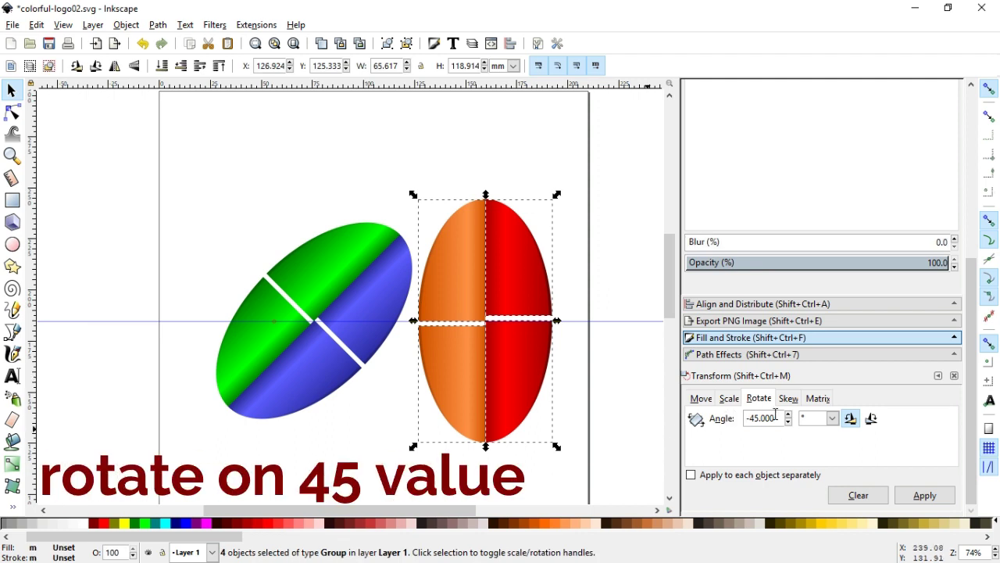
pyautogui.click(749, 422)
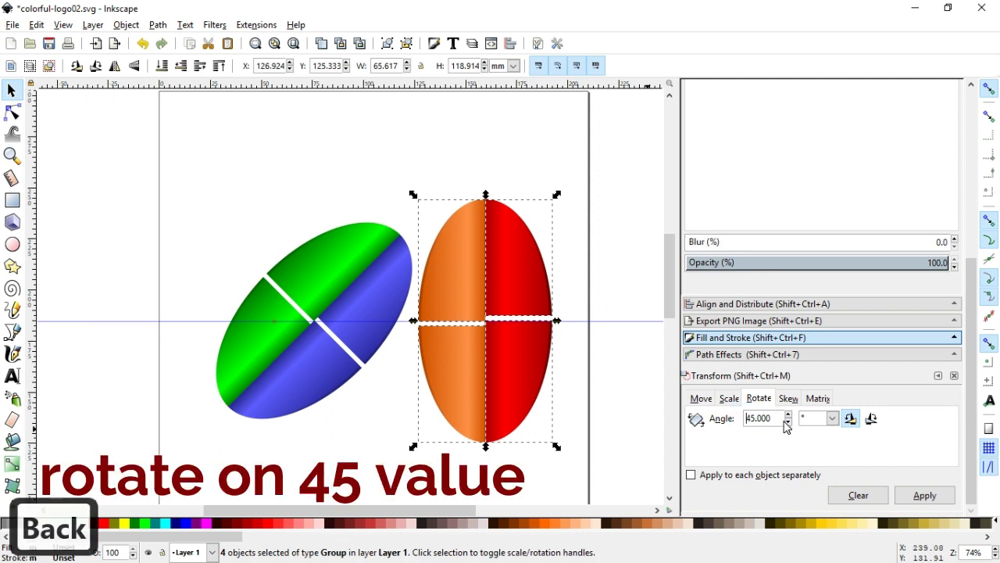
pyautogui.click(924, 494)
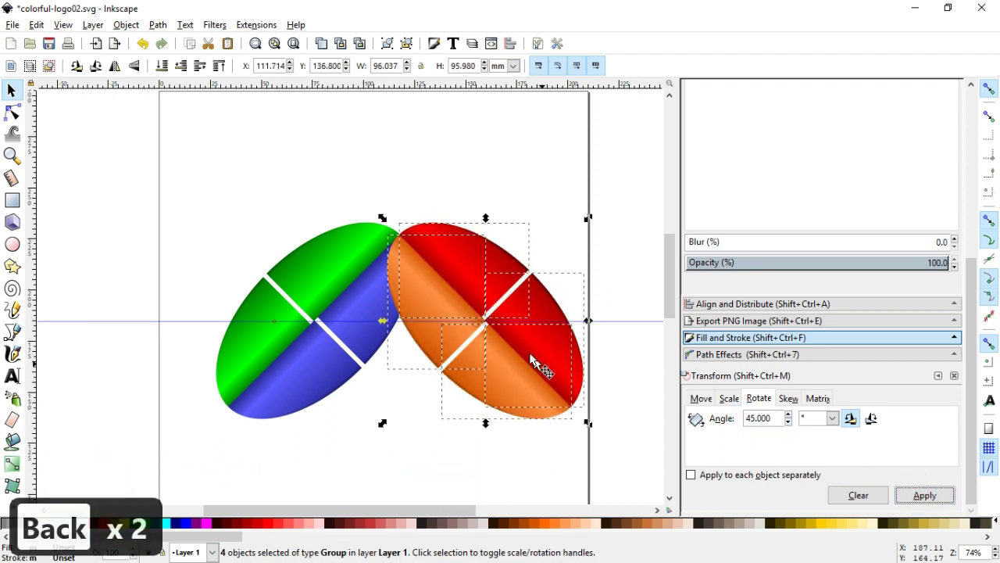
# Move the four orange and red quarter groups onto the green and blue ellipse so the two ellipses cross at their centres.
pyautogui.moveTo(531, 356); pyautogui.dragTo(361, 349)
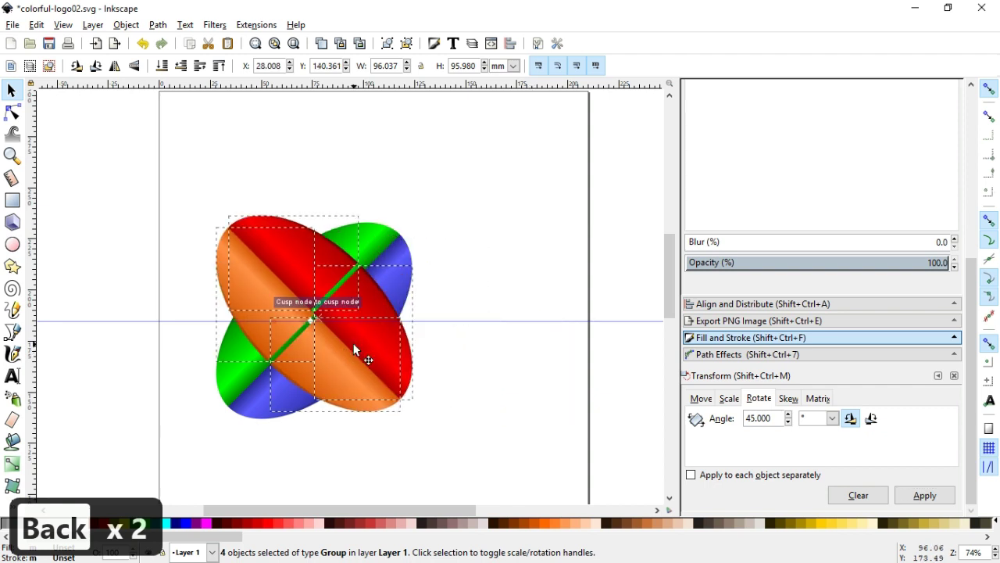
pyautogui.click(12, 155)
pyautogui.moveTo(169, 231); pyautogui.dragTo(443, 424)
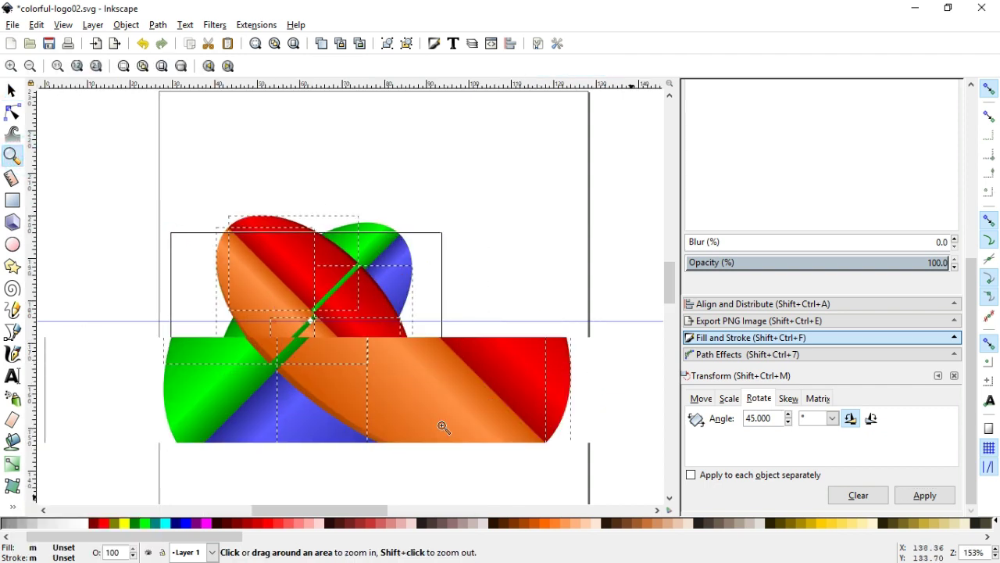
pyautogui.moveTo(439, 362); pyautogui.dragTo(261, 200)
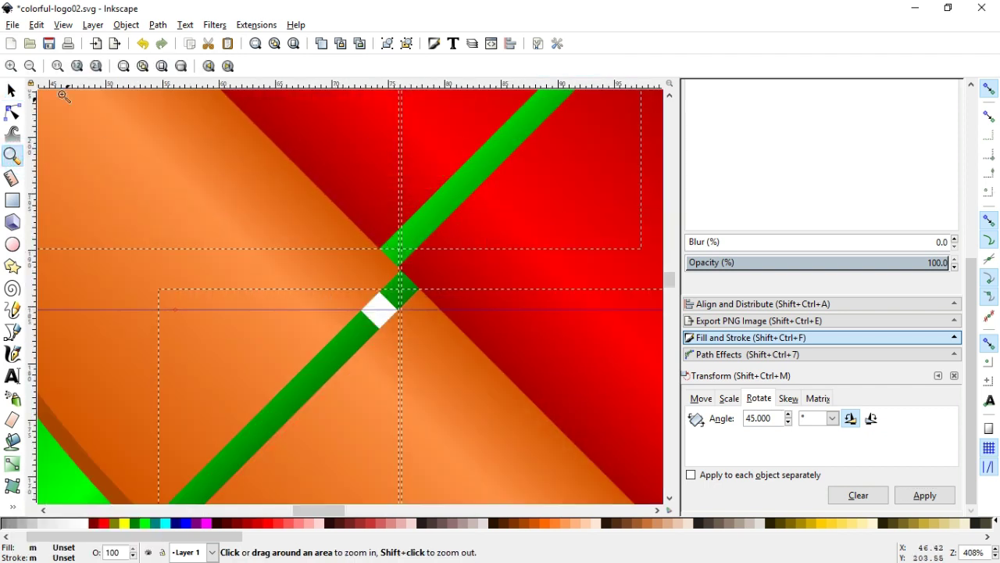
pyautogui.click(11, 89)
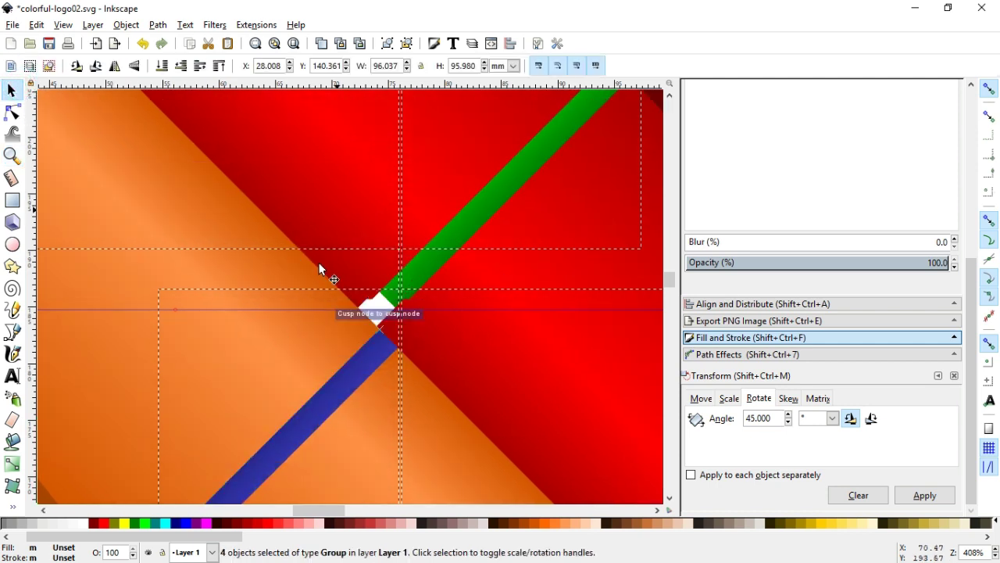
pyautogui.press('-')
pyautogui.press('-')
pyautogui.press('-')
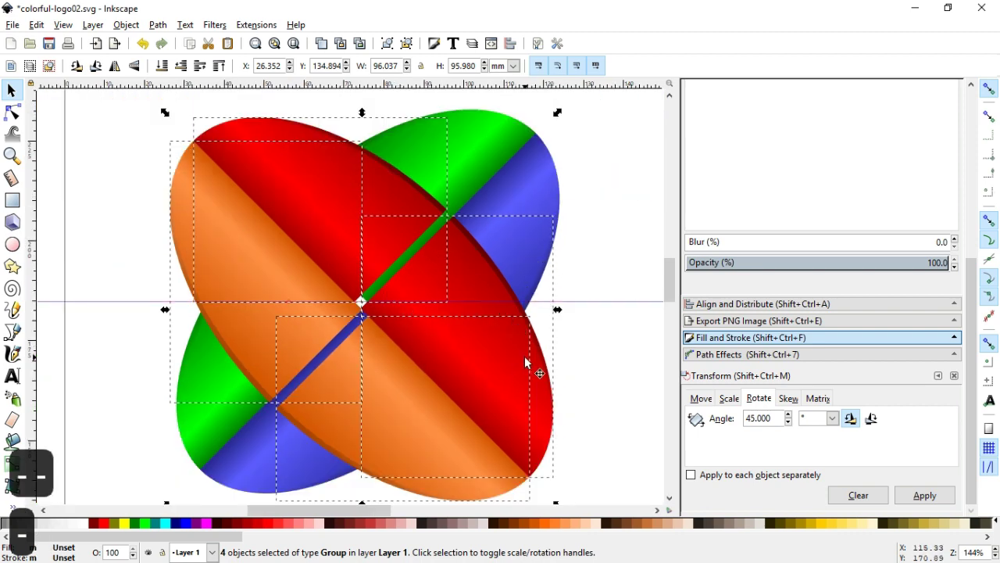
pyautogui.moveTo(440, 359); pyautogui.dragTo(434, 364)
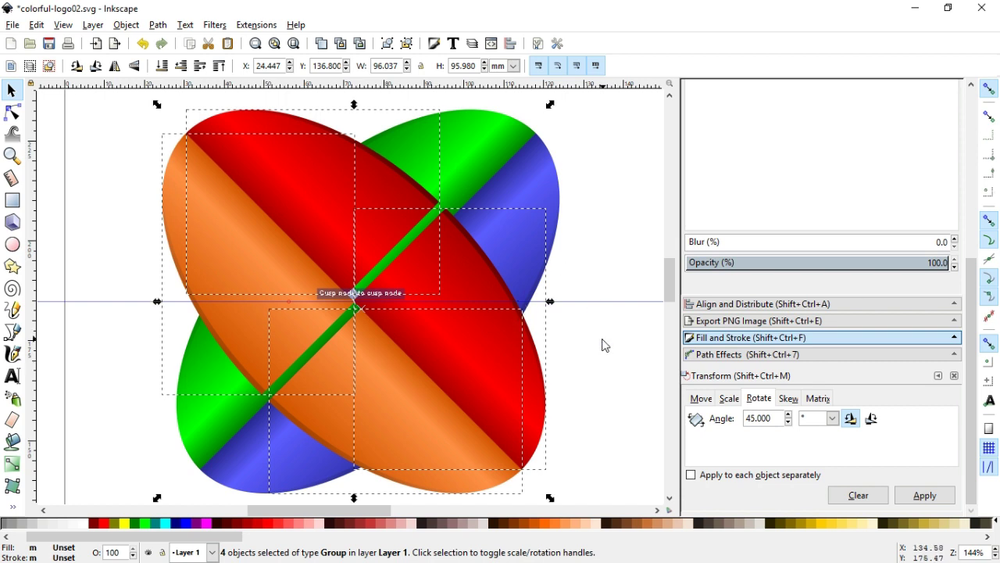
pyautogui.press('-')
pyautogui.click(552, 356)
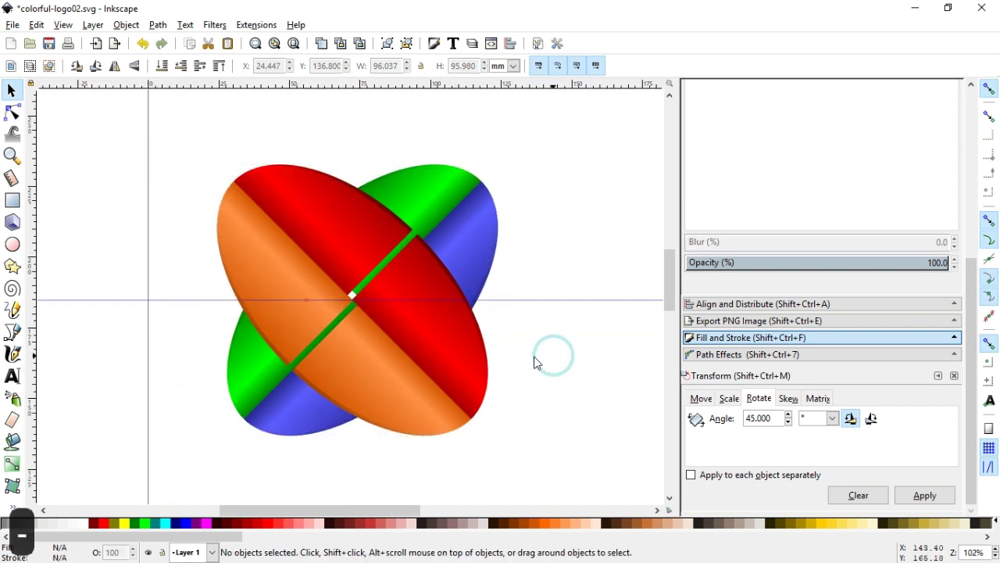
# Shift the lower-right red quarter so its cut edge snaps to the dividing line between the green and blue quarters.
pyautogui.click(356, 233)
pyautogui.moveTo(366, 235)
pyautogui.mouseDown()
pyautogui.moveTo(359, 224)
pyautogui.moveTo(366, 235)
pyautogui.mouseUp()
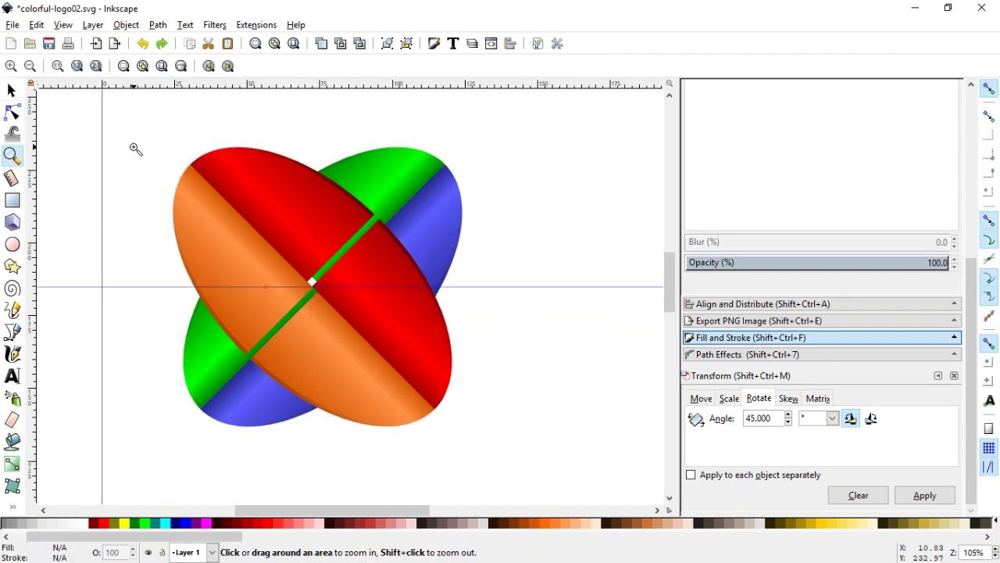
pyautogui.click(11, 92)
pyautogui.moveTo(328, 351); pyautogui.dragTo(376, 275)
pyautogui.click(547, 254)
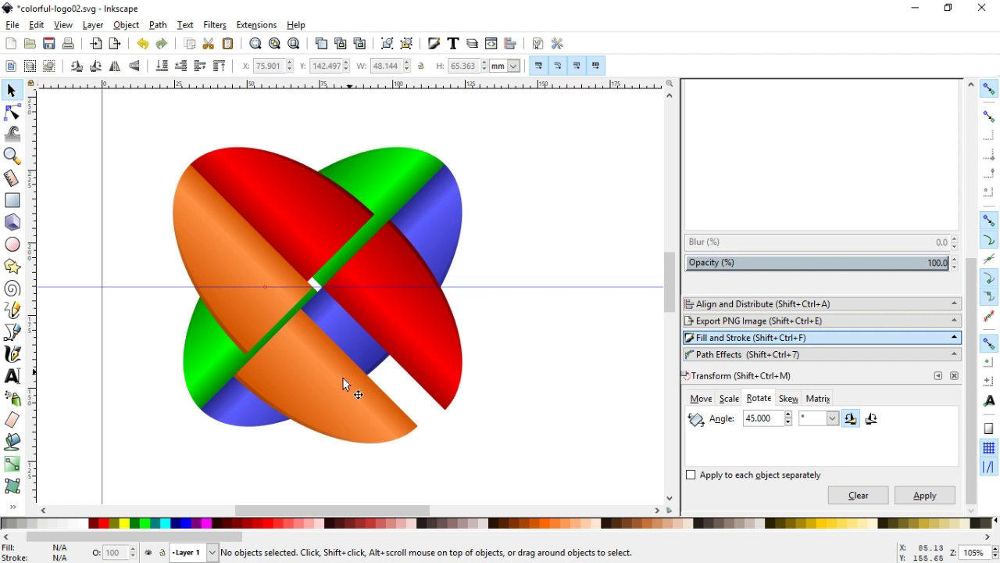
# Snap the lower orange quarter flush against the lower-right red quarter and lower it to the bottom of the stack.
pyautogui.click(300, 382)
pyautogui.moveTo(300, 382); pyautogui.dragTo(366, 327)
pyautogui.press('Escape')
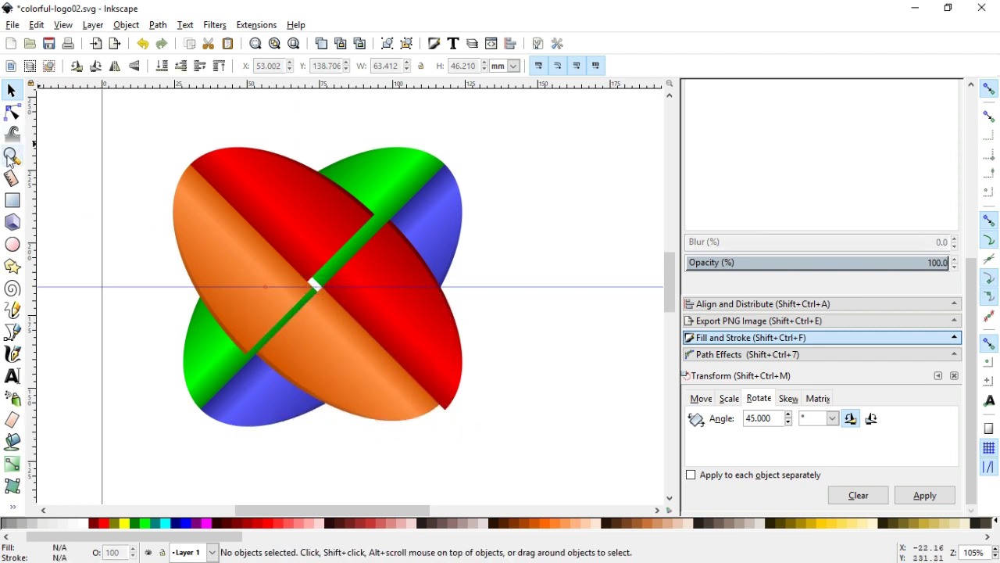
pyautogui.click(11, 156)
pyautogui.moveTo(208, 283); pyautogui.dragTo(471, 423)
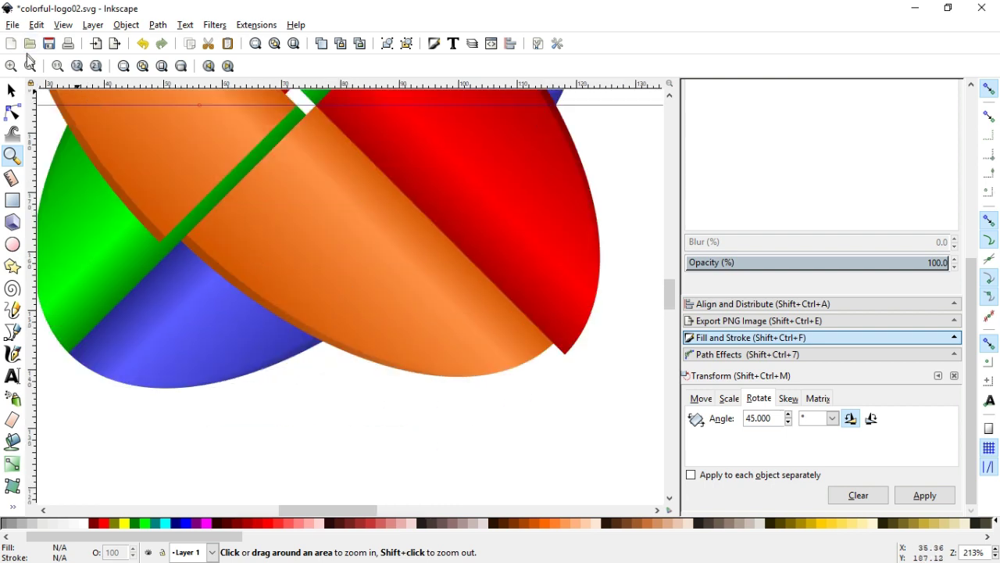
pyautogui.click(12, 91)
pyautogui.click(469, 297)
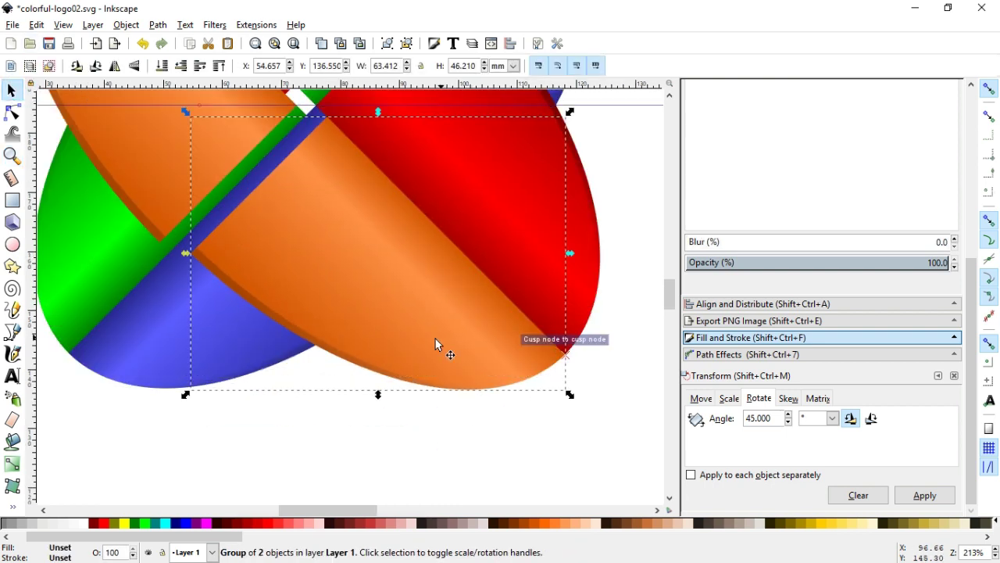
pyautogui.click(126, 25)
pyautogui.click(167, 304)
pyautogui.click(362, 431)
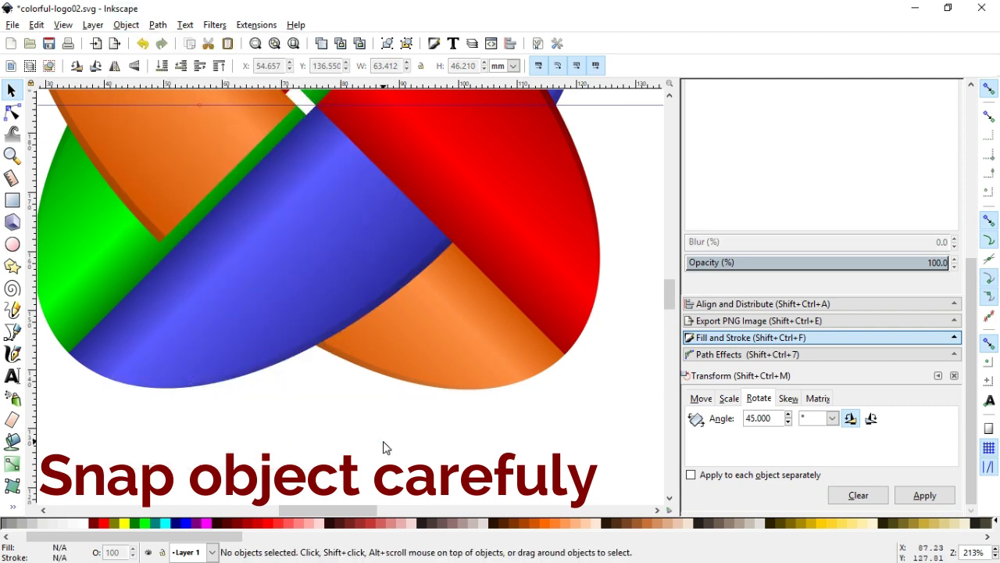
# Snap the upper-left red quarter to the green and blue dividing line and lower it to the bottom of the stack.
pyautogui.press('-')
pyautogui.press('-')
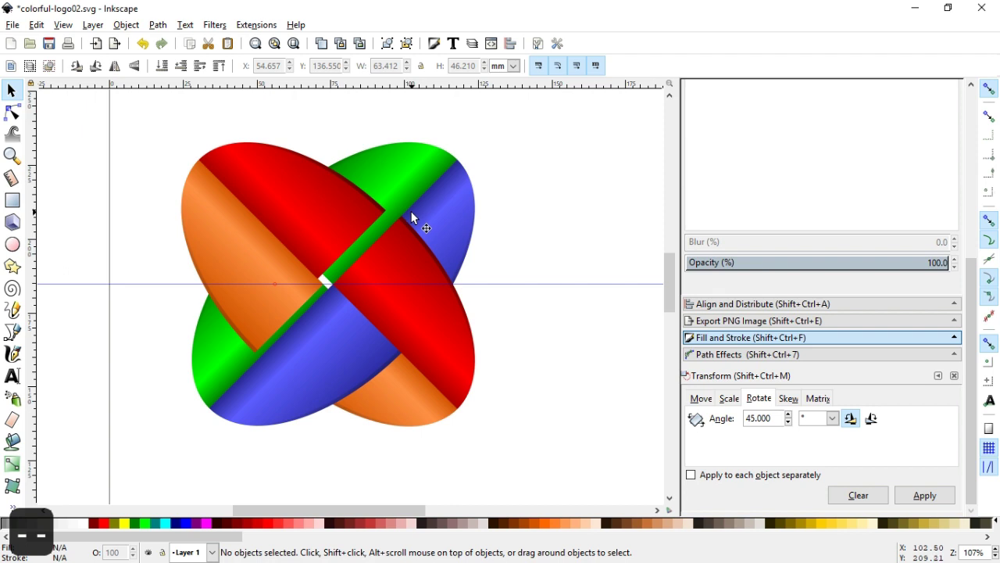
pyautogui.click(305, 221)
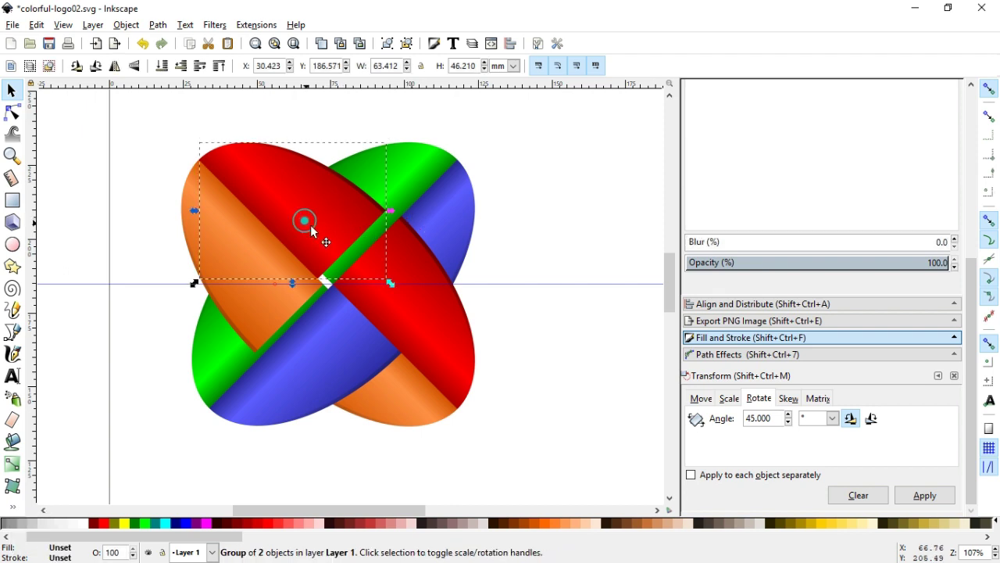
pyautogui.moveTo(308, 224); pyautogui.dragTo(319, 227)
pyautogui.click(126, 25)
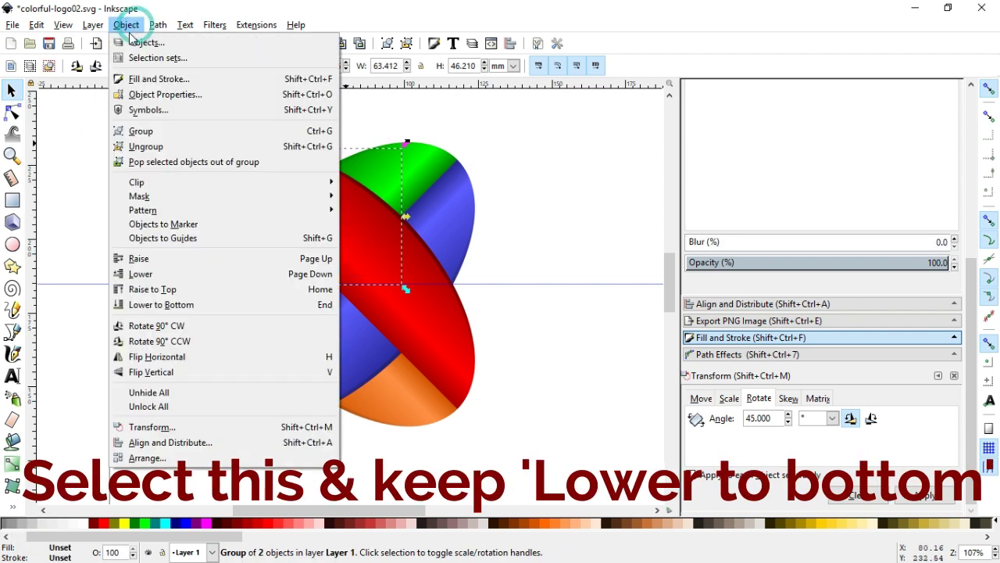
pyautogui.click(160, 304)
pyautogui.click(528, 212)
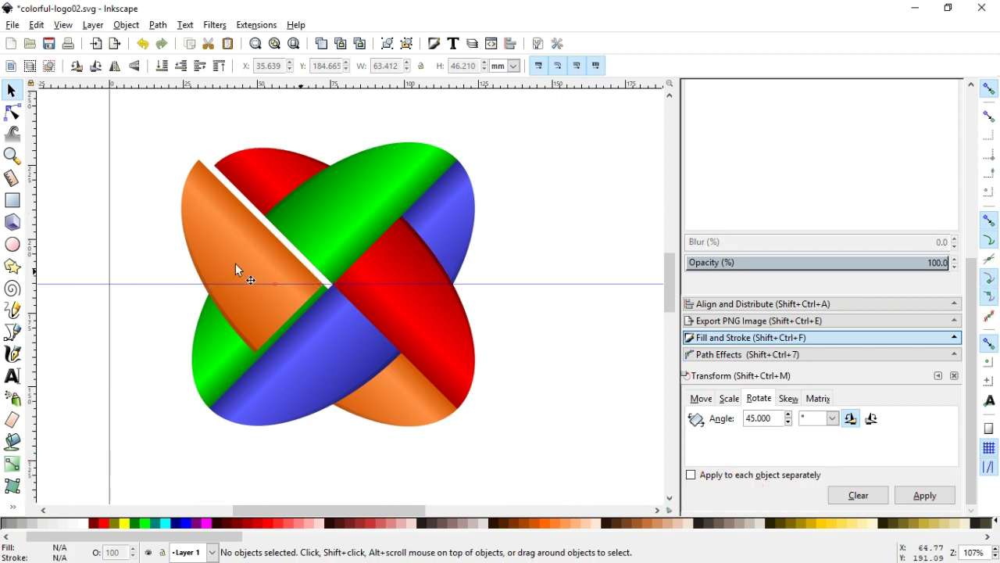
# Move the left orange quarter flush against the upper-left red quarter, with its inner corner snapped to the logo's centre.
pyautogui.click(204, 225)
pyautogui.moveTo(227, 238); pyautogui.dragTo(246, 246)
pyautogui.click(522, 343)
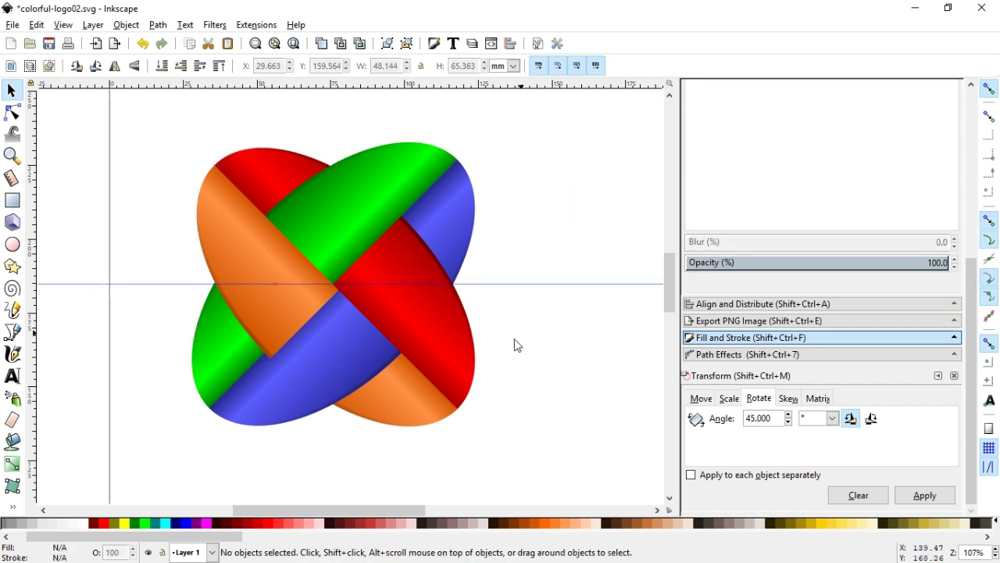
# Raise the lower blue quarter to the top of the stack and remove the horizontal guide from the page.
pyautogui.click(348, 350)
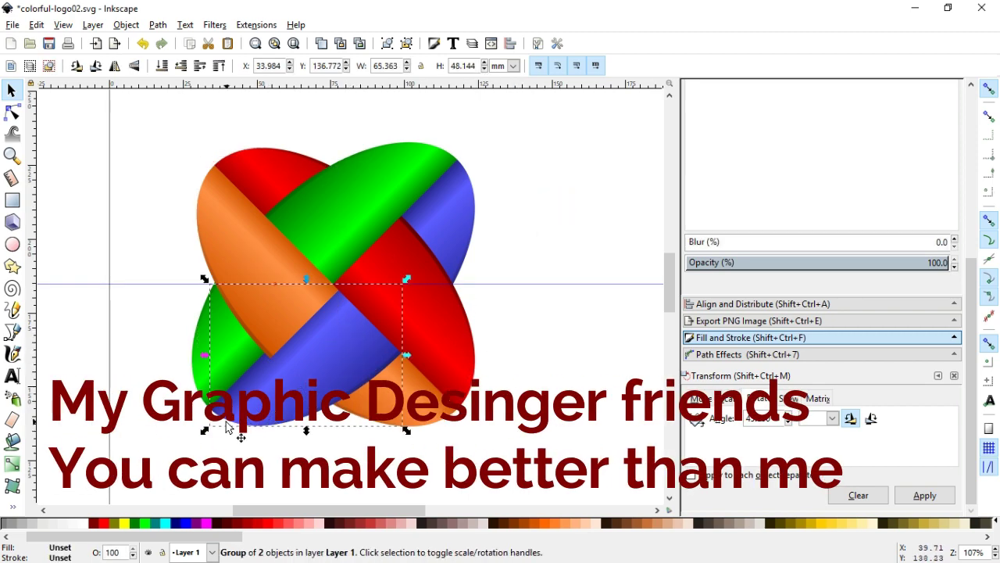
pyautogui.click(125, 25)
pyautogui.click(167, 287)
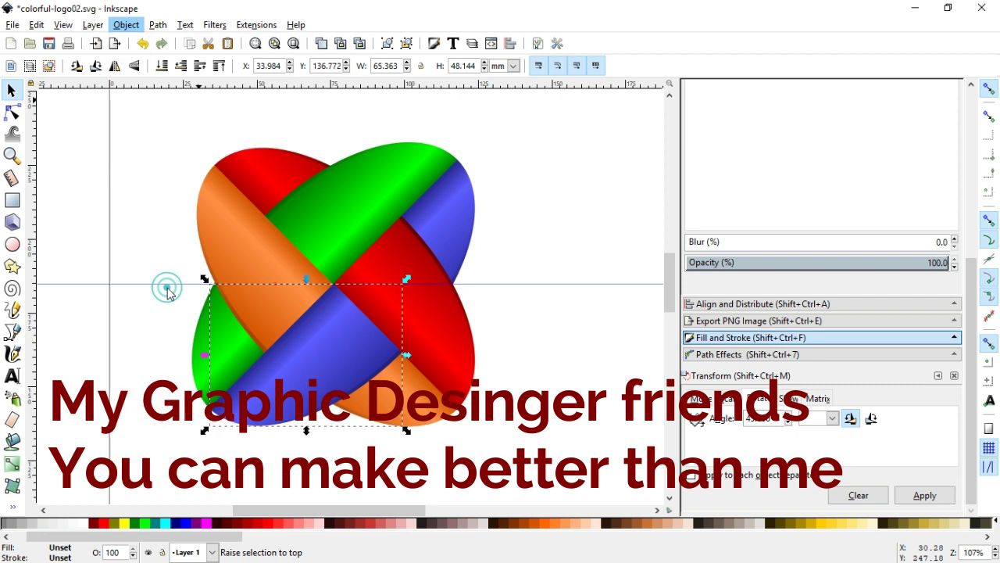
pyautogui.click(536, 189)
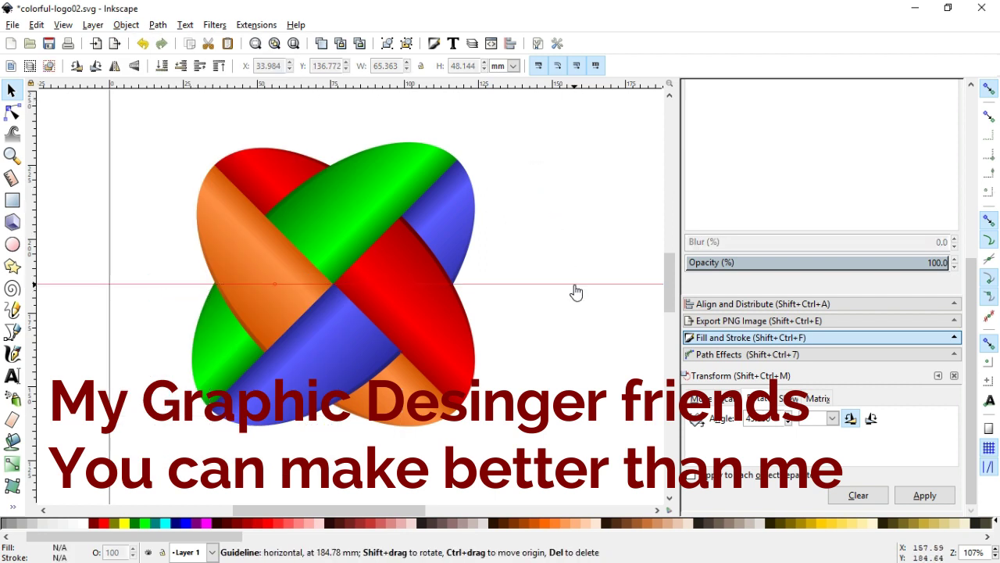
pyautogui.moveTo(575, 285); pyautogui.dragTo(523, 70)
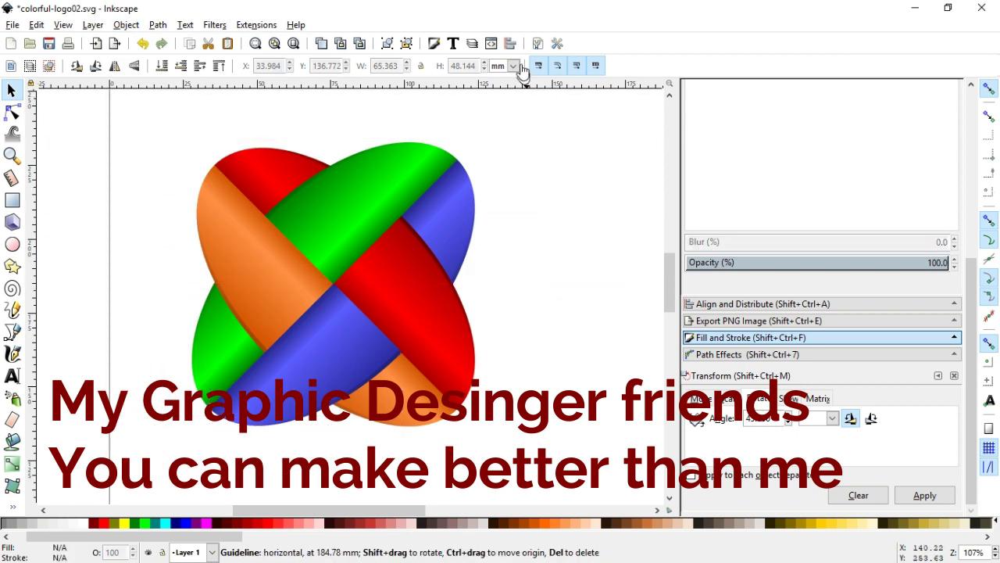
pyautogui.click(575, 225)
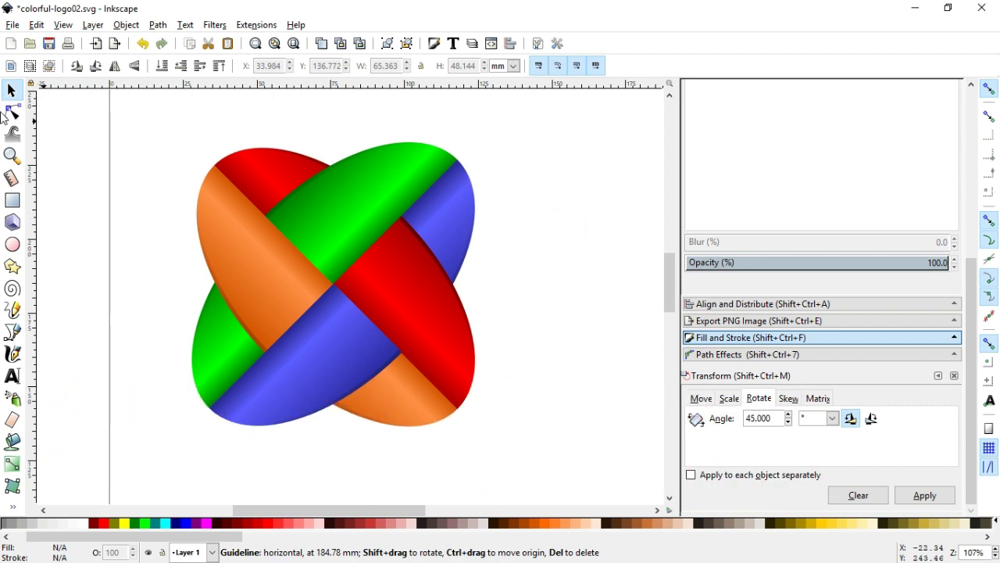
# Select the front green piece inside the lower-left green quarter group and open its linear gradient for editing.
pyautogui.click(12, 154)
pyautogui.moveTo(128, 239); pyautogui.dragTo(338, 432)
pyautogui.click(11, 90)
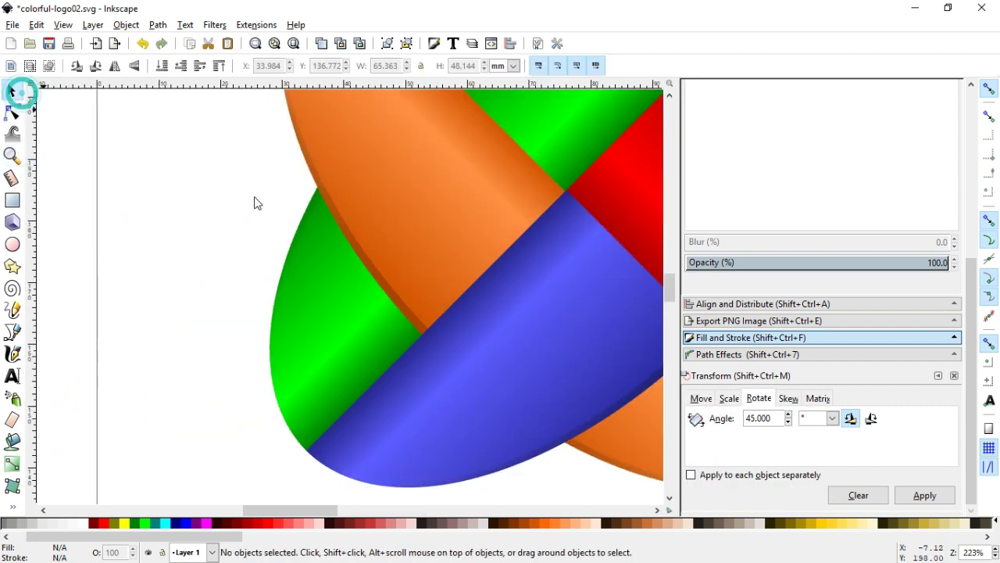
pyautogui.keyDown('ctrl'); pyautogui.click(299, 219); pyautogui.keyUp('ctrl')
pyautogui.click(718, 218)
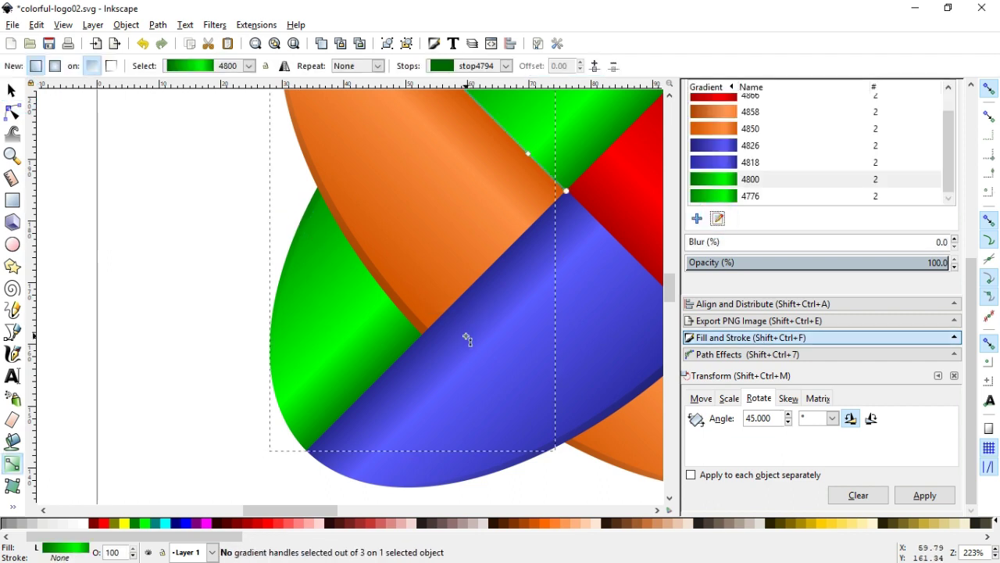
pyautogui.press('-')
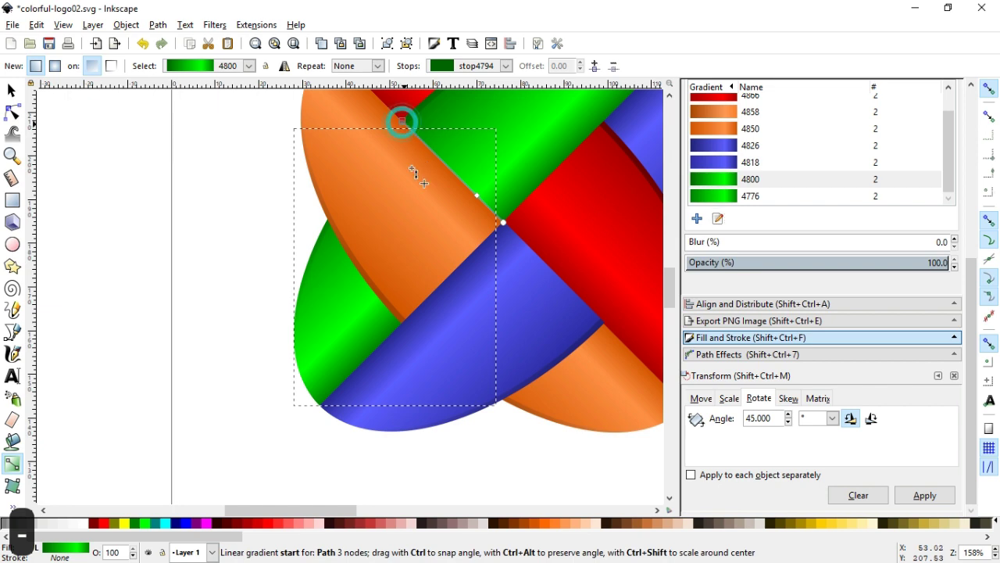